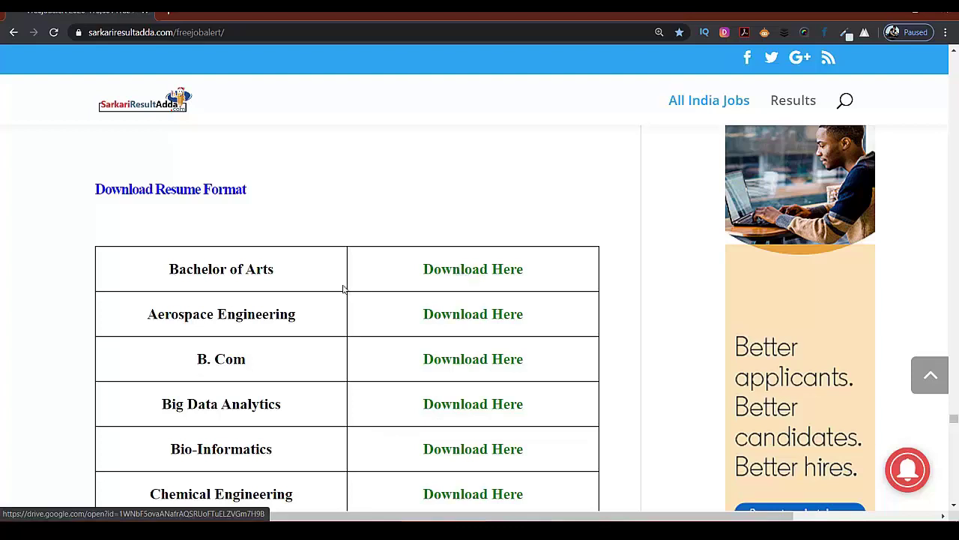
- Preview the Aero.doc Aerospace Engineering resume sample, then return to the download list
{"action": "left_click", "coordinate": [476, 315]}
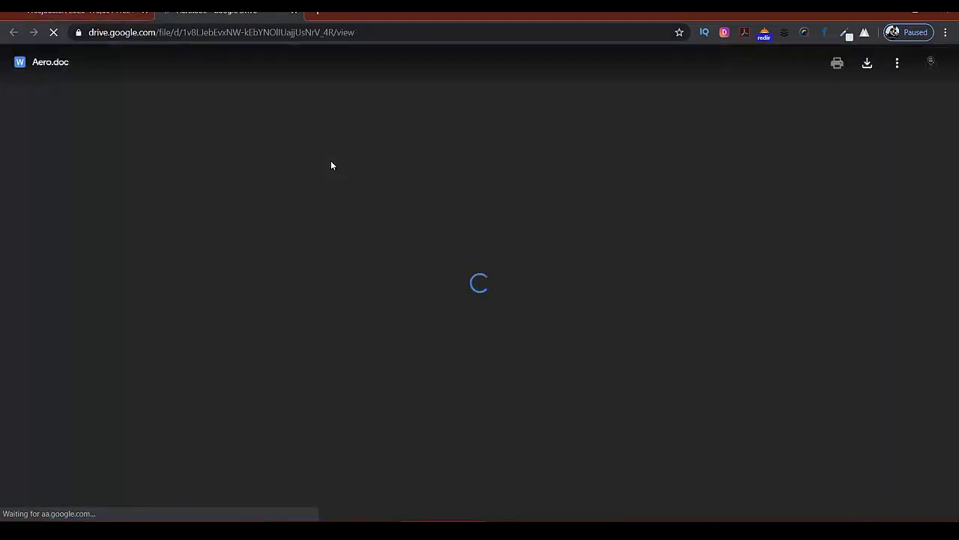
{"action": "scroll", "coordinate": [437, 247], "scroll_direction": "down", "scroll_amount": 2}
{"action": "scroll", "coordinate": [437, 253], "scroll_direction": "down", "scroll_amount": 1}
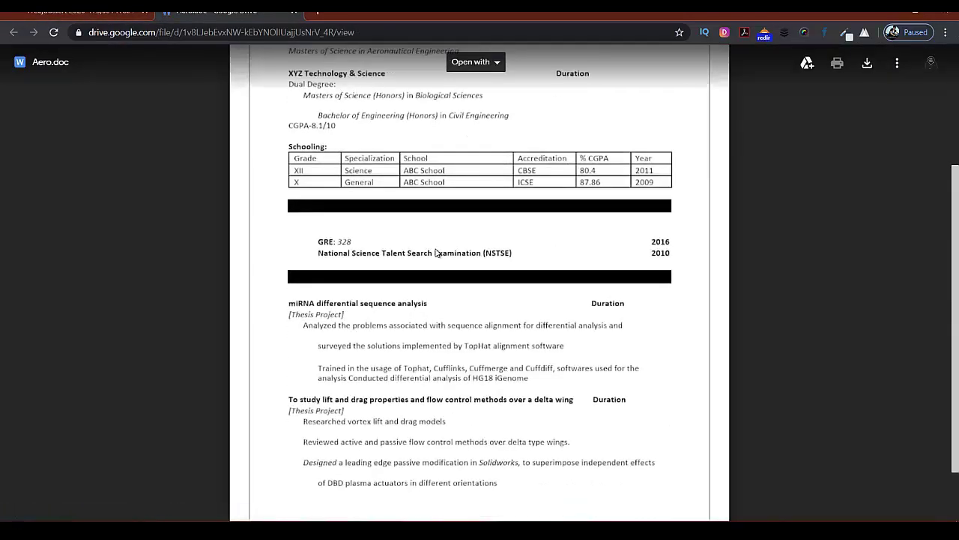
{"action": "scroll", "coordinate": [437, 253], "scroll_direction": "down", "scroll_amount": 2}
{"action": "key", "text": "ctrl+shift+Tab"}
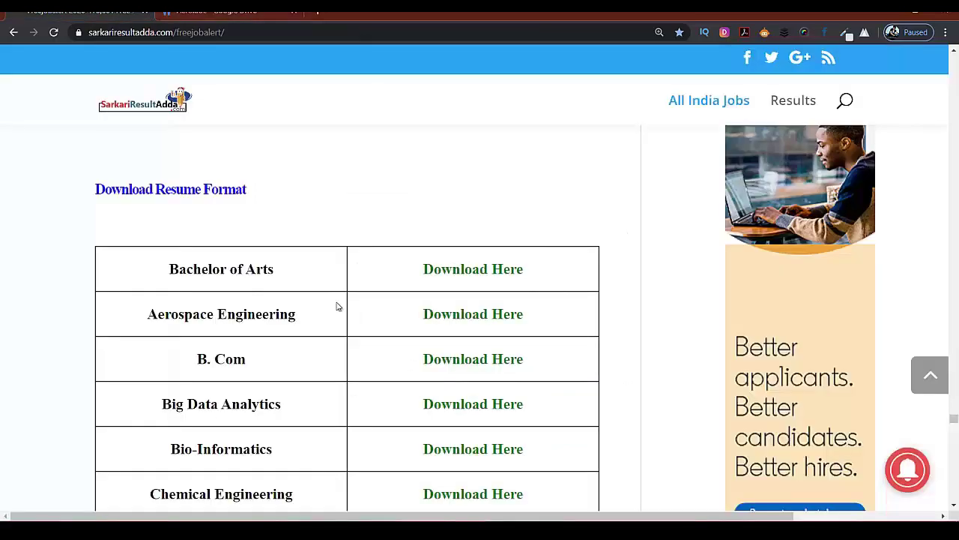
- Scroll to the MBA samples and open the third one in a new tab
{"action": "scroll", "coordinate": [330, 377], "scroll_direction": "down", "scroll_amount": 3}
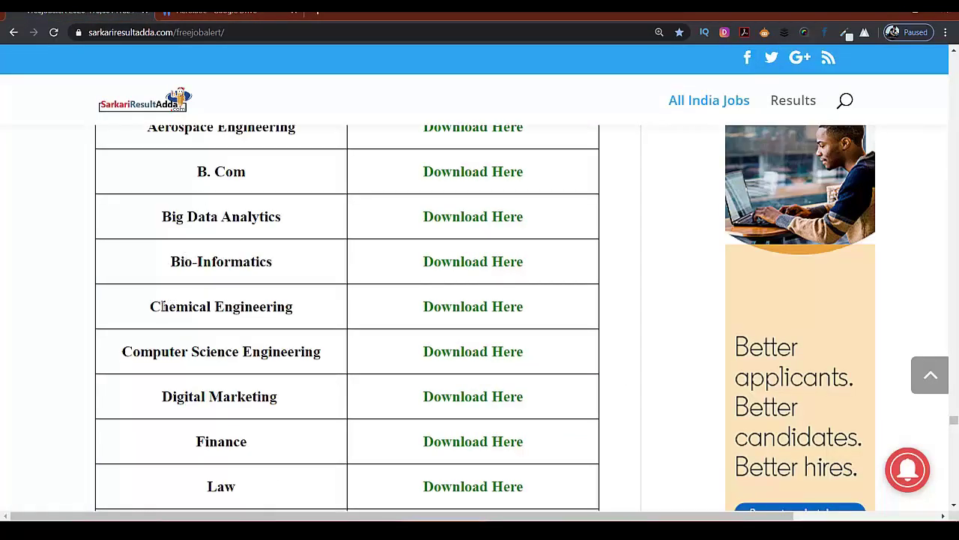
{"action": "scroll", "coordinate": [366, 317], "scroll_direction": "down", "scroll_amount": 3}
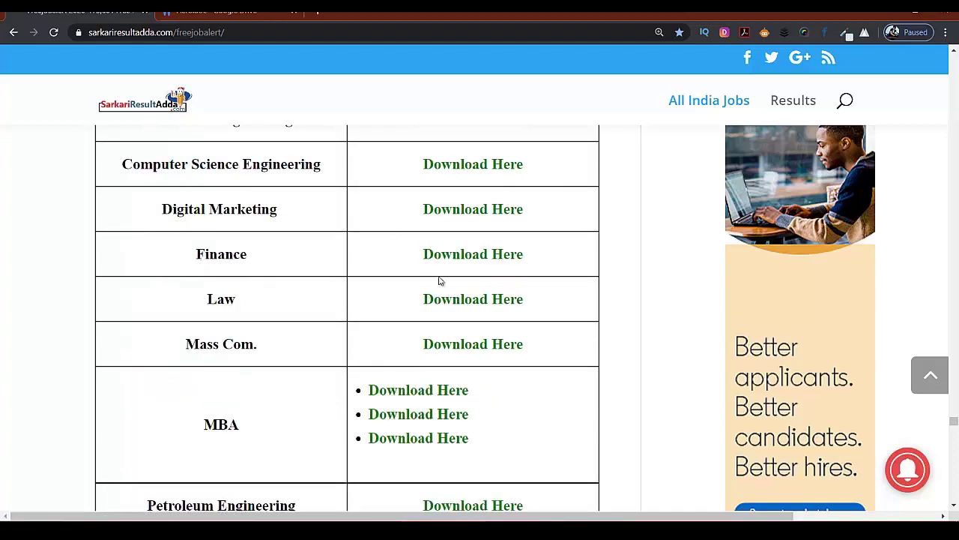
{"action": "scroll", "coordinate": [396, 300], "scroll_direction": "down", "scroll_amount": 3}
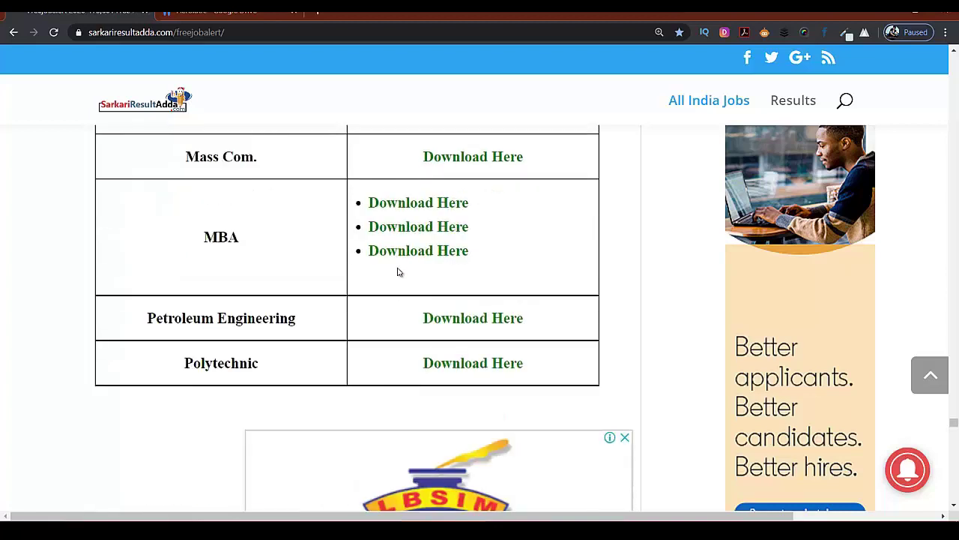
{"action": "left_click", "coordinate": [398, 250]}
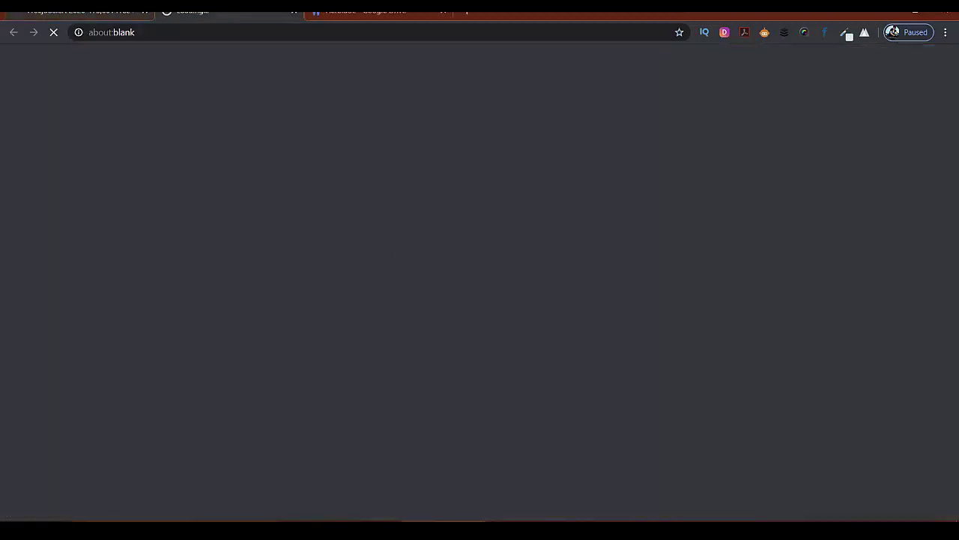
- Scroll through every page of the MBA 3 (1).doc preview in Drive, then return to the top
{"action": "key", "text": "ctrl+shift+Tab"}
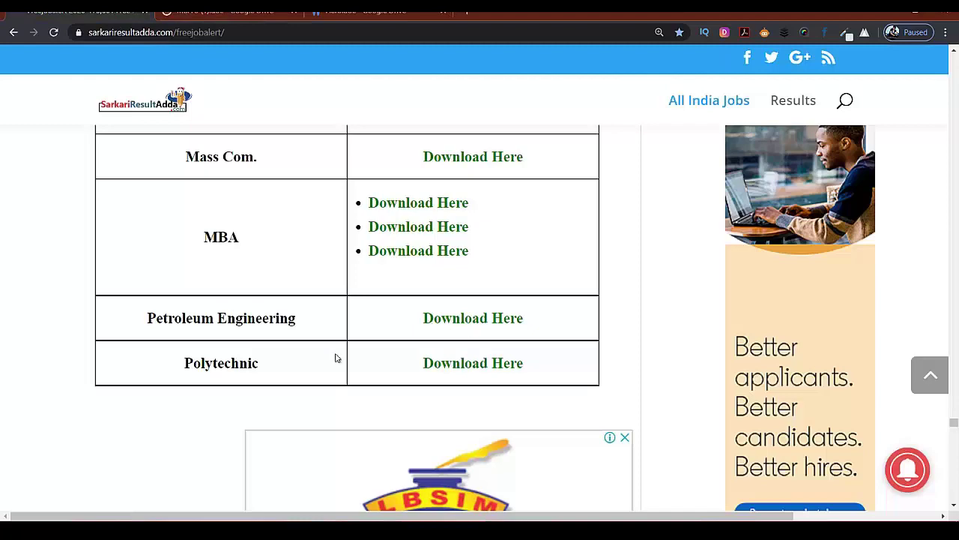
{"action": "key", "text": "ctrl+Tab"}
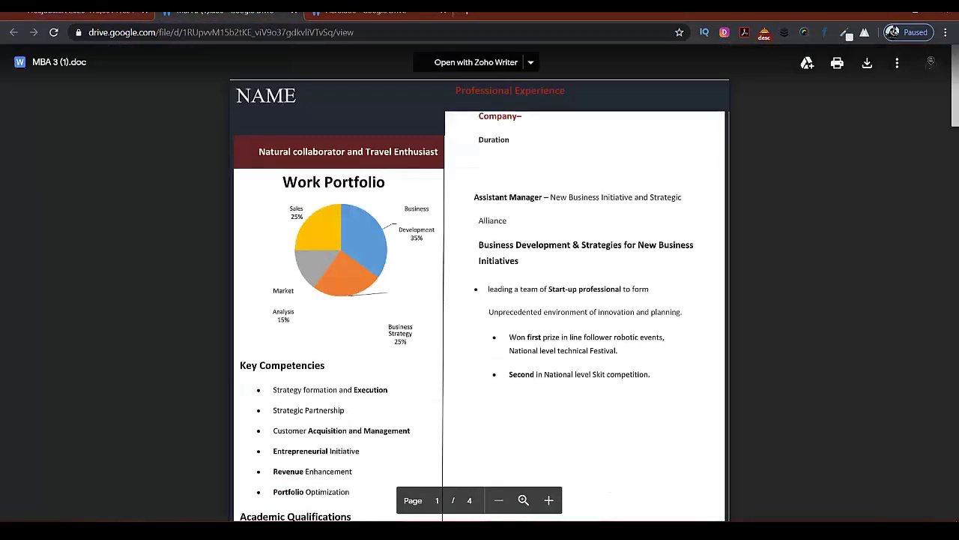
{"action": "scroll", "coordinate": [453, 255], "scroll_direction": "down", "scroll_amount": 3}
{"action": "scroll", "coordinate": [454, 260], "scroll_direction": "down", "scroll_amount": 5}
{"action": "scroll", "coordinate": [454, 259], "scroll_direction": "down", "scroll_amount": 2}
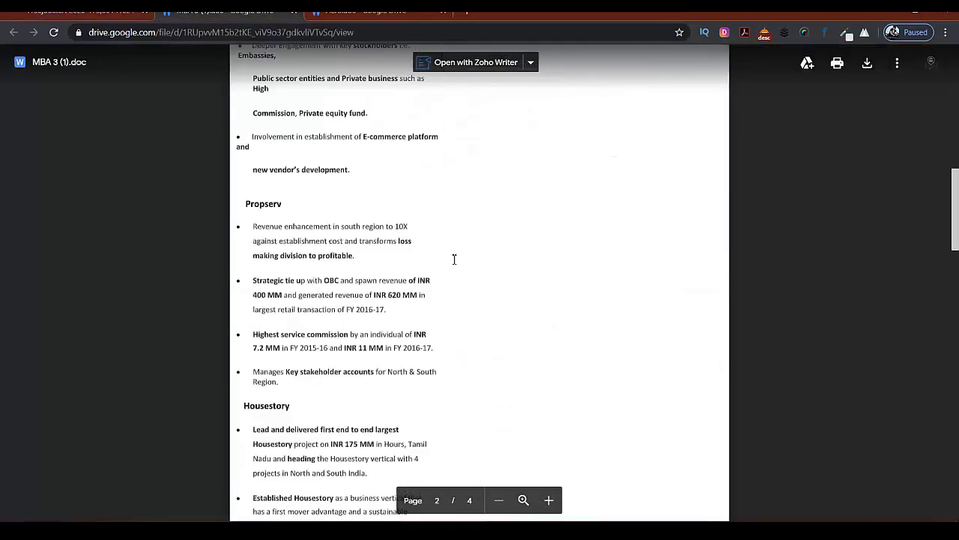
{"action": "scroll", "coordinate": [454, 260], "scroll_direction": "down", "scroll_amount": 3}
{"action": "scroll", "coordinate": [330, 272], "scroll_direction": "down", "scroll_amount": 6}
{"action": "scroll", "coordinate": [328, 280], "scroll_direction": "down", "scroll_amount": 2}
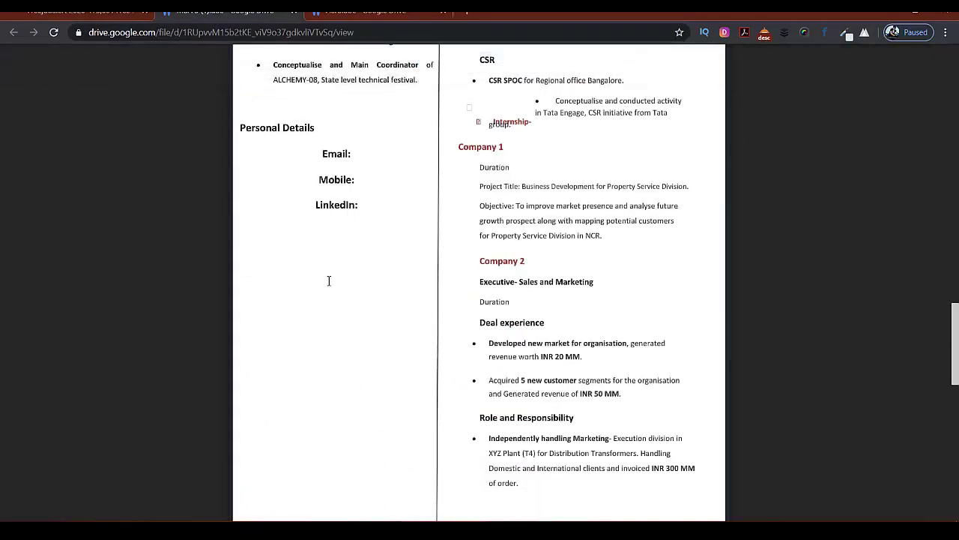
{"action": "key", "text": "Home"}
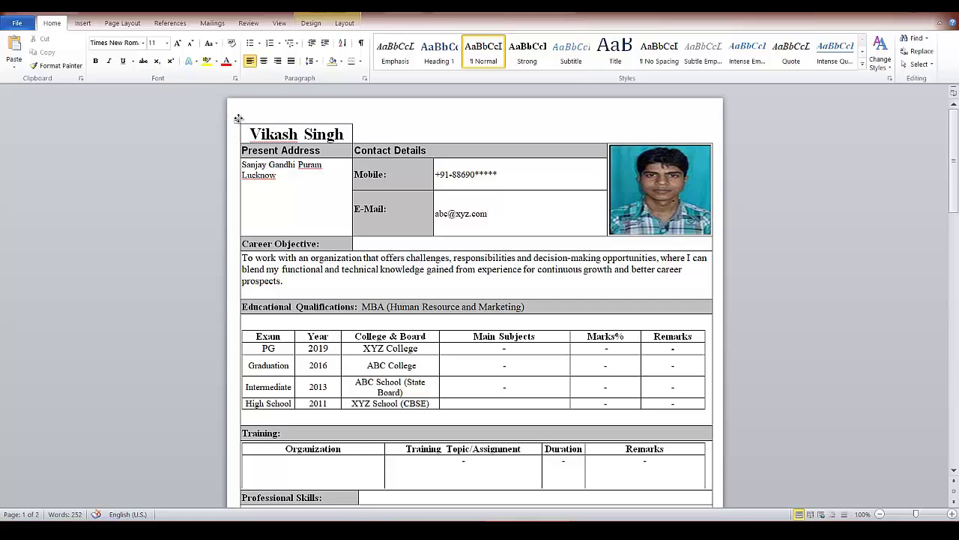
- Select the entire sample resume table and delete it
{"action": "left_click", "coordinate": [238, 118]}
{"action": "key", "text": "BackSpace"}
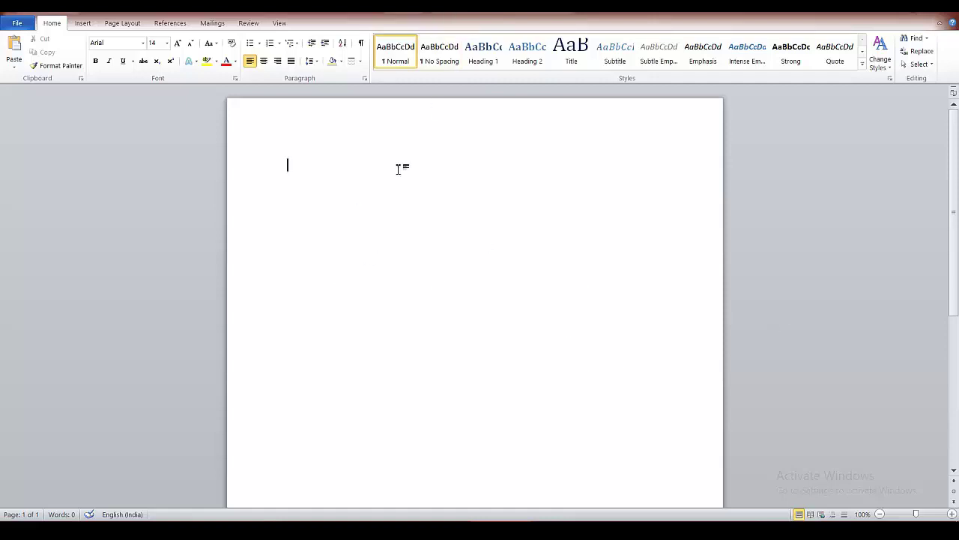
- Insert a 1x5 table and widen it by dragging its left and right edges outward
{"action": "left_click", "coordinate": [83, 22]}
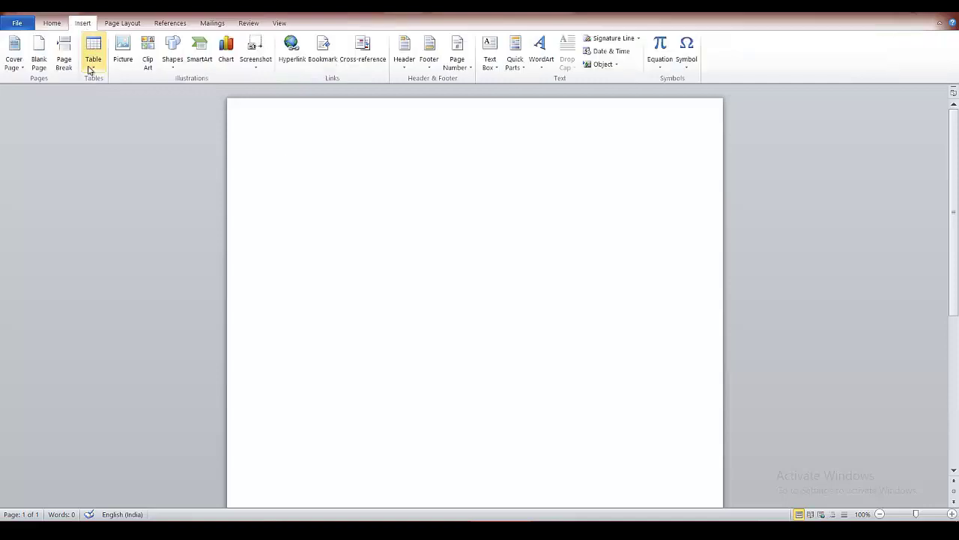
{"action": "left_click", "coordinate": [90, 63]}
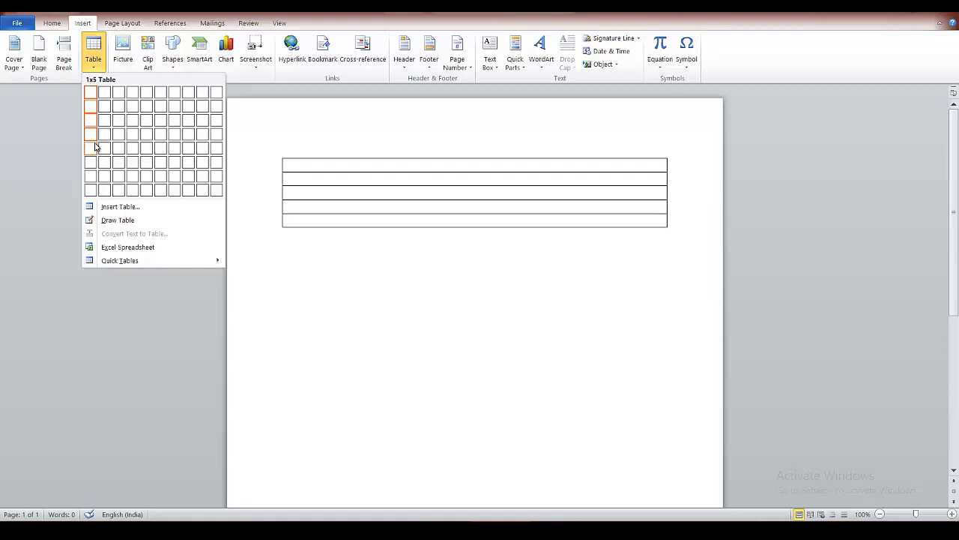
{"action": "left_click", "coordinate": [91, 148]}
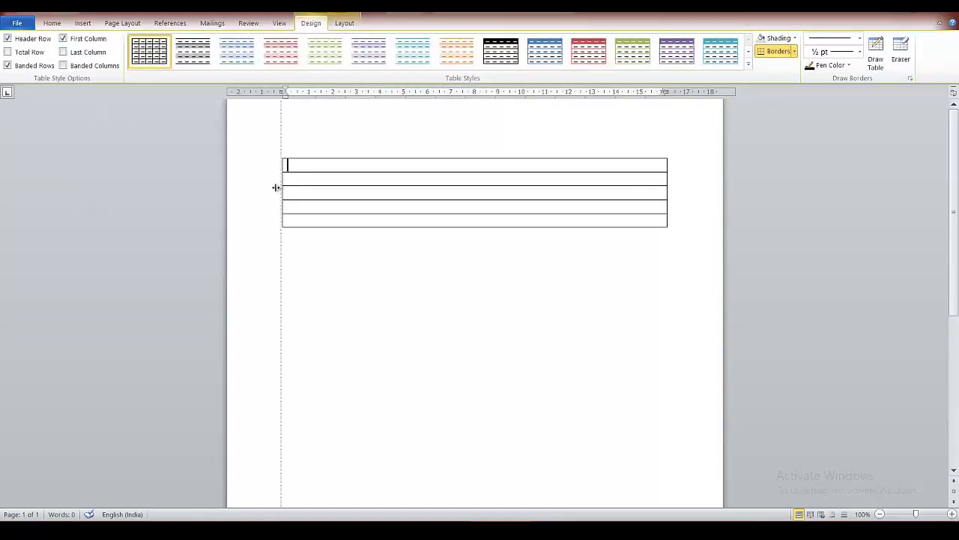
{"action": "left_click_drag", "start_coordinate": [276, 188], "coordinate": [246, 186]}
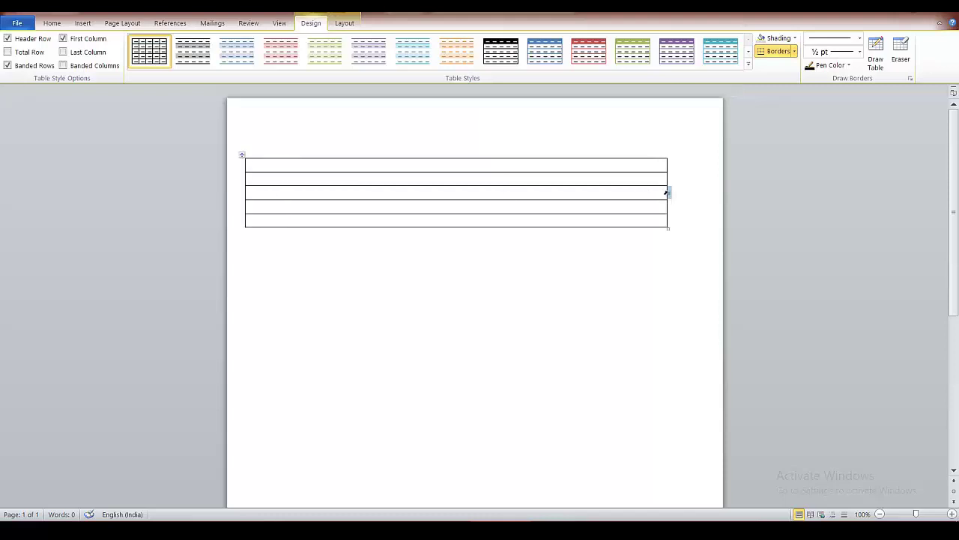
{"action": "left_click", "coordinate": [666, 193]}
{"action": "left_click_drag", "start_coordinate": [666, 191], "coordinate": [706, 191]}
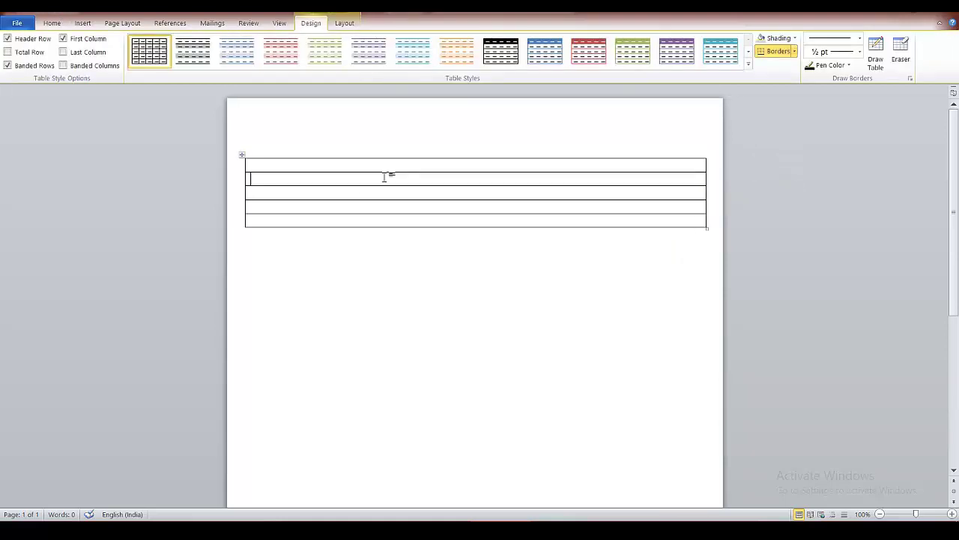
- Set the height of rows 3 and 4 to 1 cm
{"action": "left_click_drag", "start_coordinate": [390, 194], "coordinate": [390, 213]}
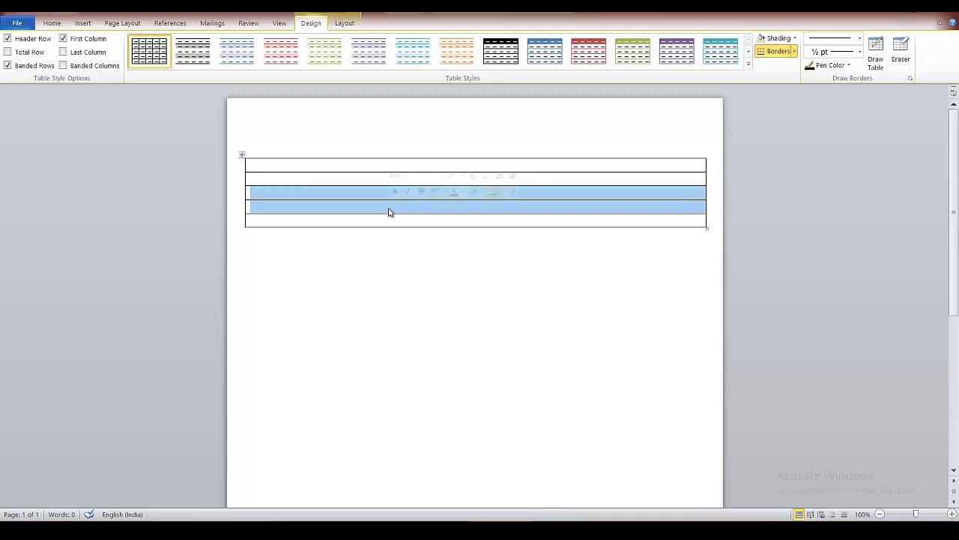
{"action": "left_click", "coordinate": [344, 23]}
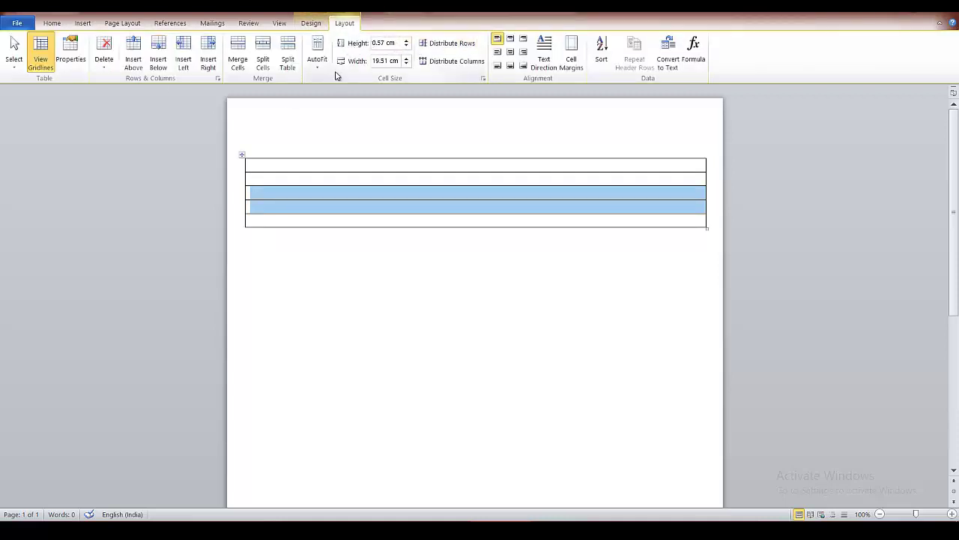
{"action": "left_click", "coordinate": [386, 43]}
{"action": "left_click_drag", "start_coordinate": [386, 44], "coordinate": [377, 45]}
{"action": "type", "text": "1"}
{"action": "left_click", "coordinate": [435, 207]}
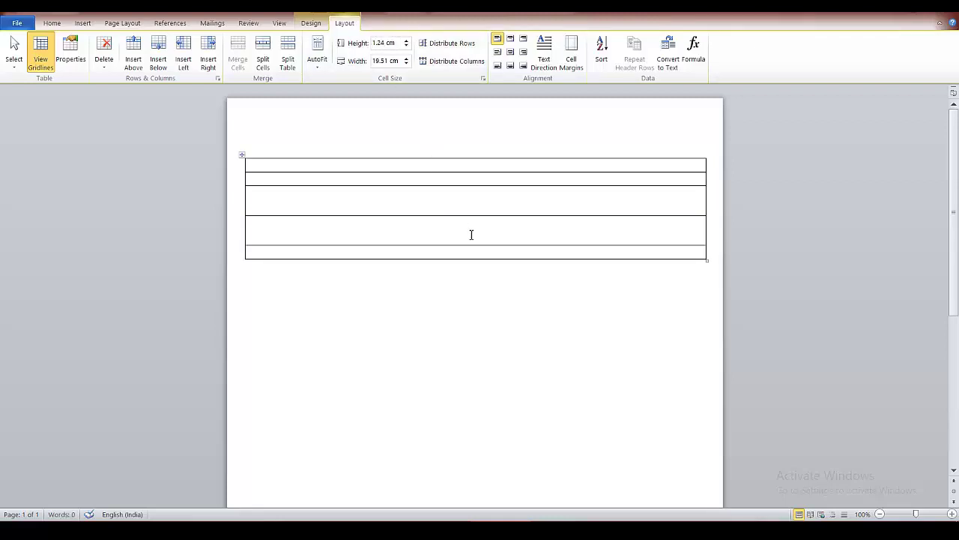
- Draw borders for a narrow left column, three cells in row 2, and four in rows 3–4
{"action": "left_click", "coordinate": [51, 22]}
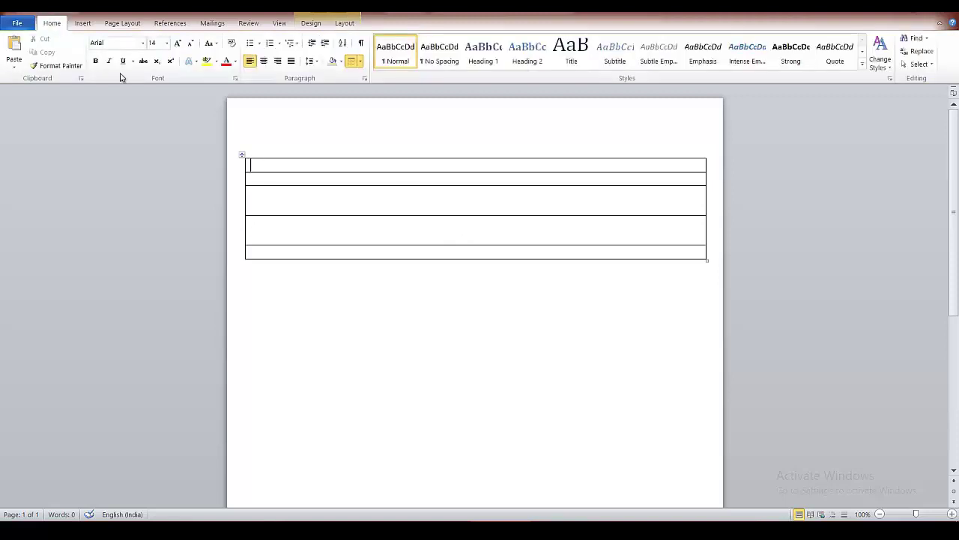
{"action": "left_click", "coordinate": [91, 24]}
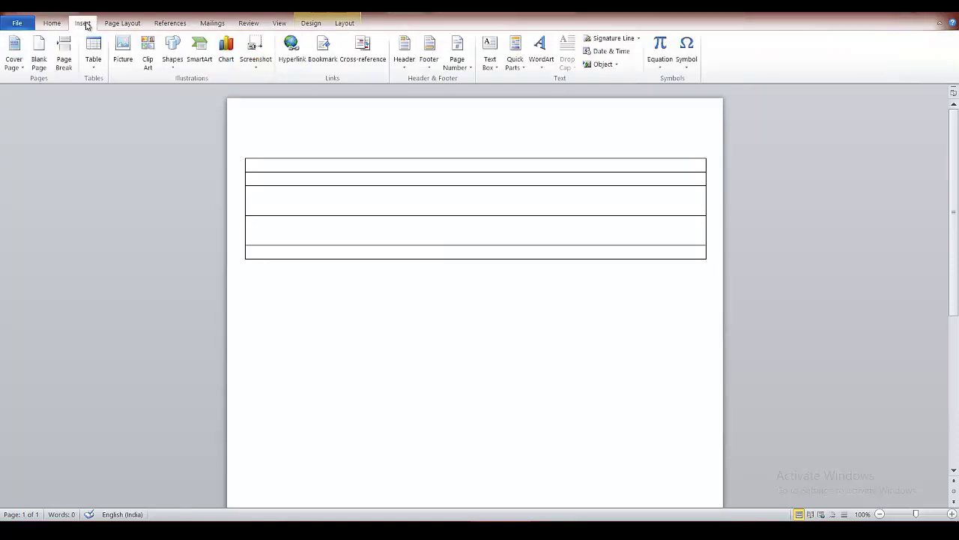
{"action": "left_click", "coordinate": [91, 70]}
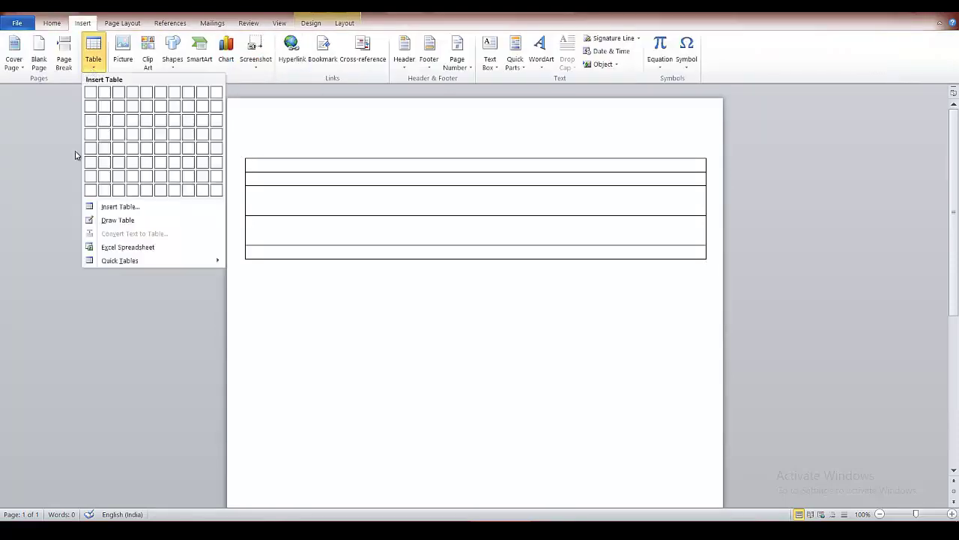
{"action": "left_click", "coordinate": [103, 224]}
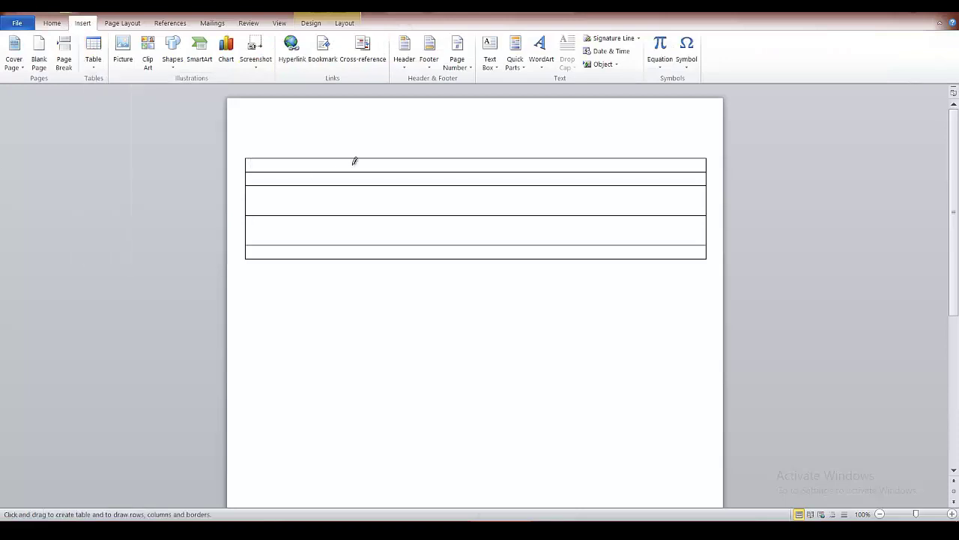
{"action": "left_click_drag", "start_coordinate": [360, 158], "coordinate": [359, 257]}
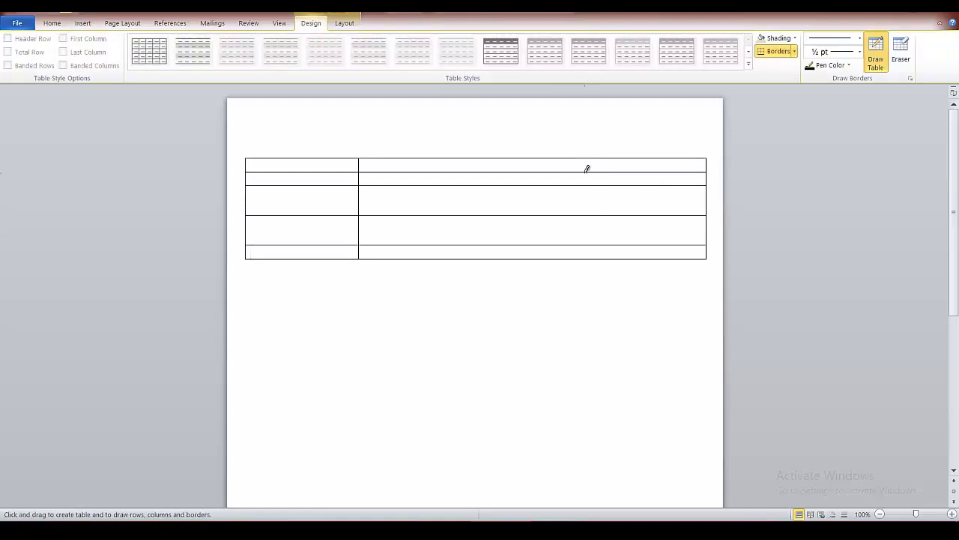
{"action": "left_click_drag", "start_coordinate": [586, 172], "coordinate": [585, 224]}
{"action": "left_click_drag", "start_coordinate": [434, 185], "coordinate": [433, 225]}
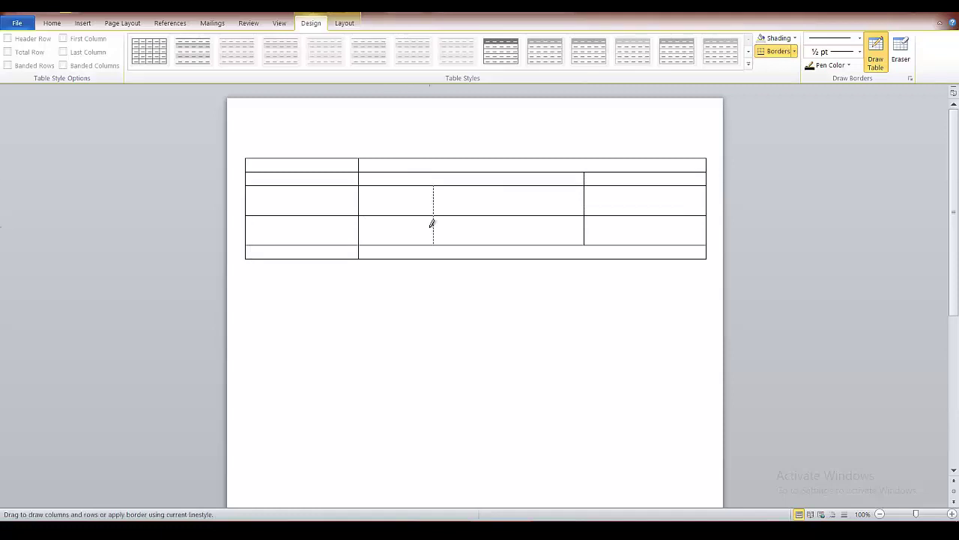
{"action": "left_click", "coordinate": [345, 322]}
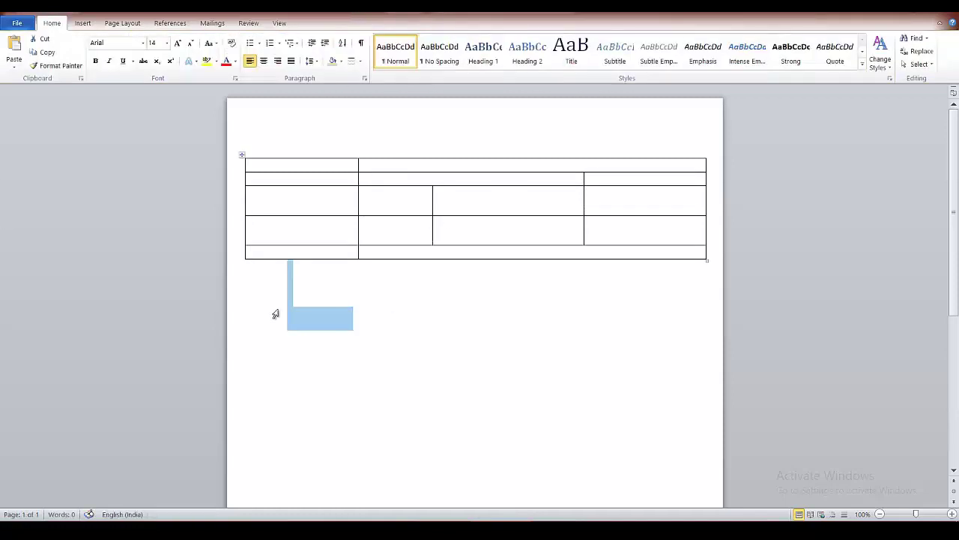
- Remove the top and right borders of the top-right cell
{"action": "left_click", "coordinate": [382, 165]}
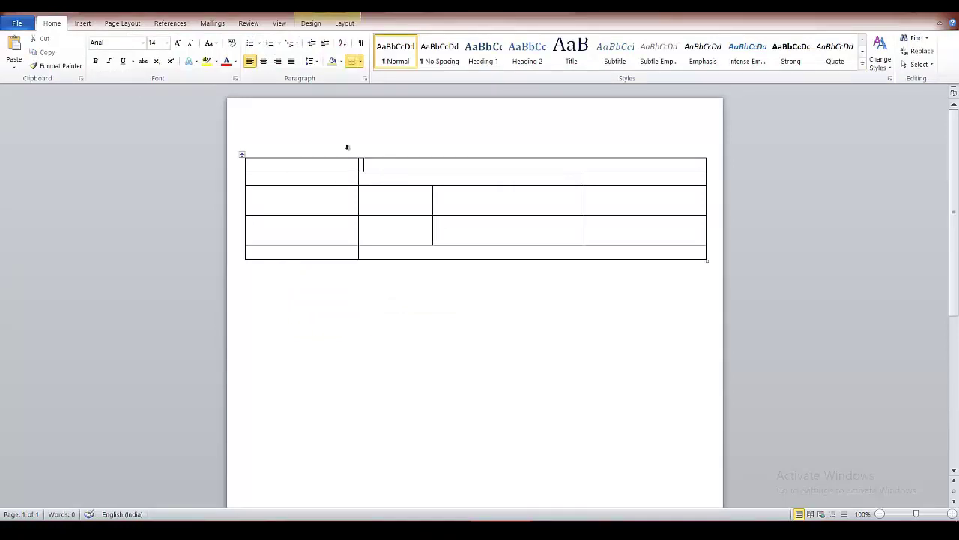
{"action": "left_click", "coordinate": [361, 62]}
{"action": "left_click", "coordinate": [365, 90]}
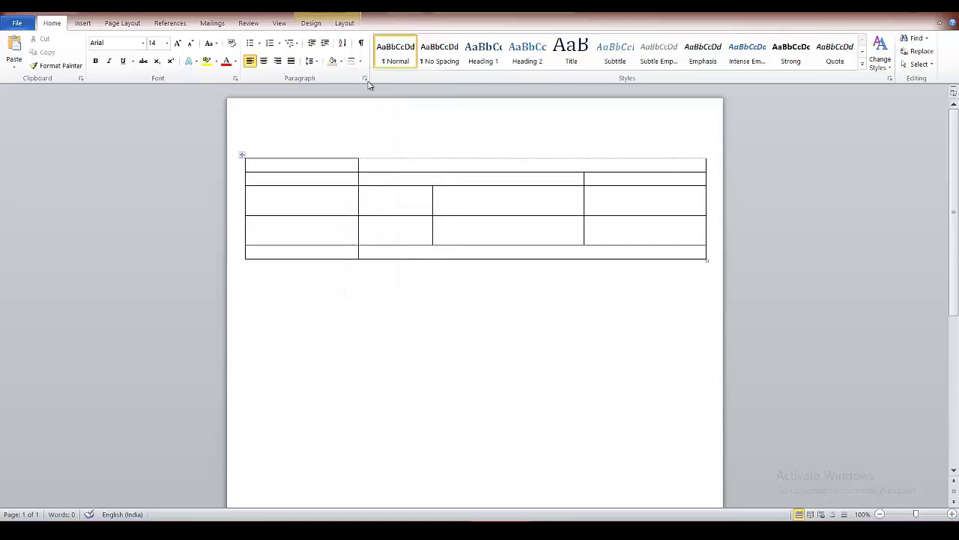
{"action": "left_click", "coordinate": [361, 62]}
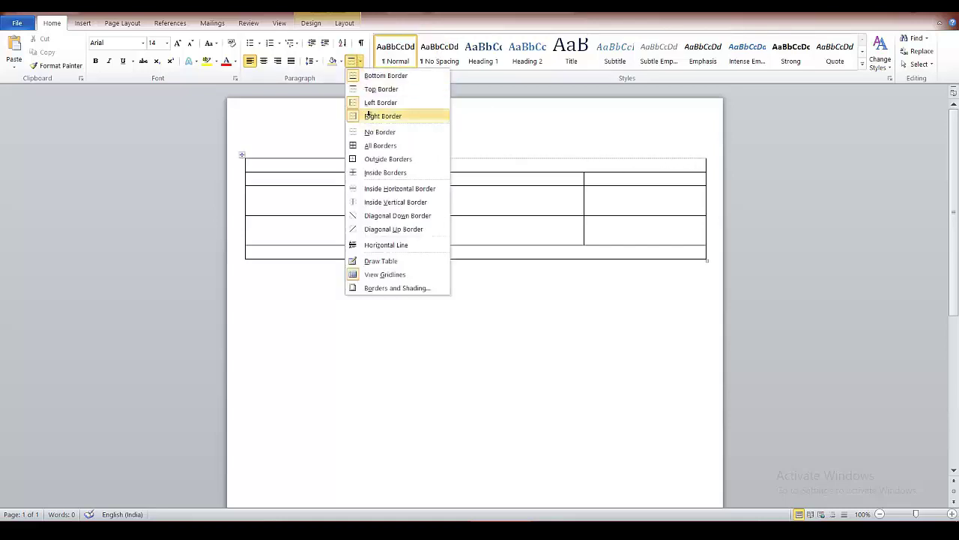
{"action": "left_click", "coordinate": [371, 116]}
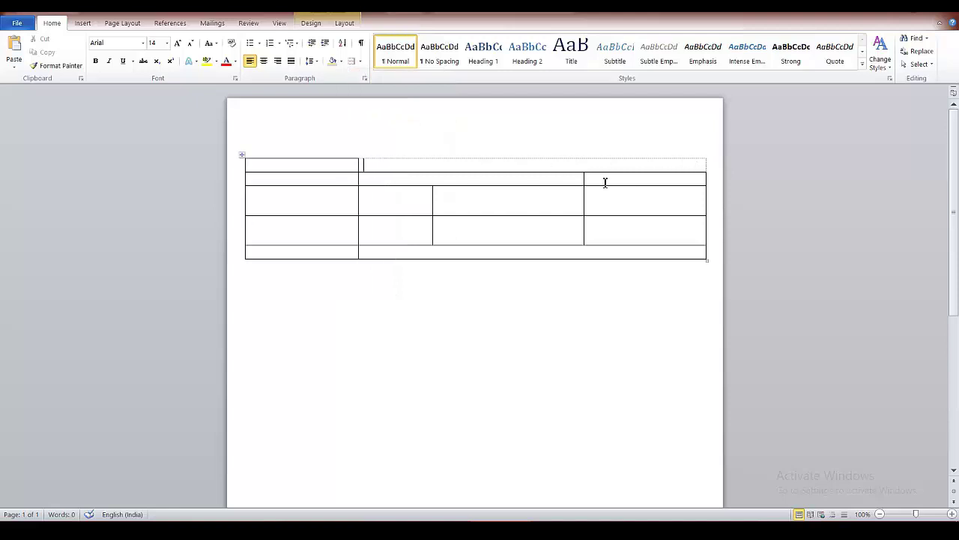
- Merge the right-column cells of rows 2–4, then the left cells of rows 3–4
{"action": "left_click_drag", "start_coordinate": [605, 182], "coordinate": [615, 235]}
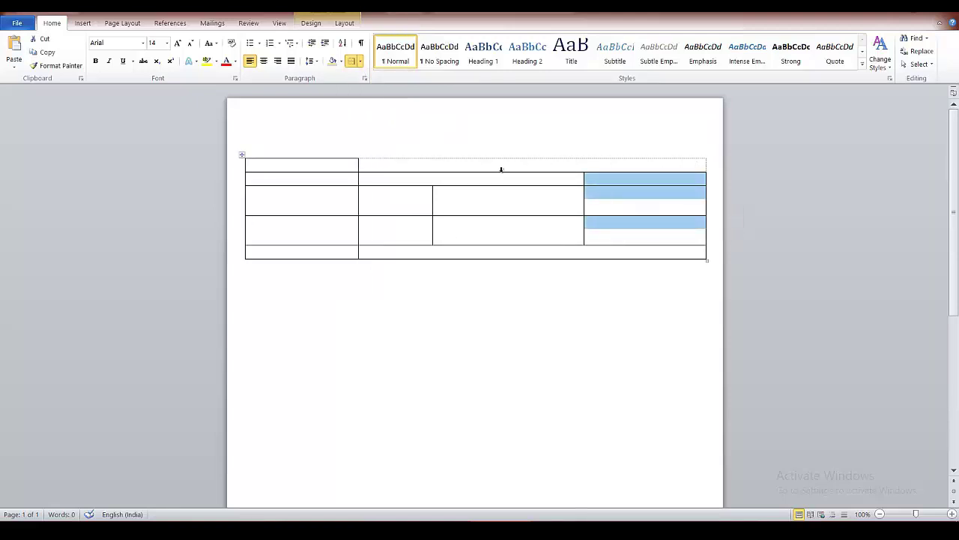
{"action": "right_click", "coordinate": [636, 207]}
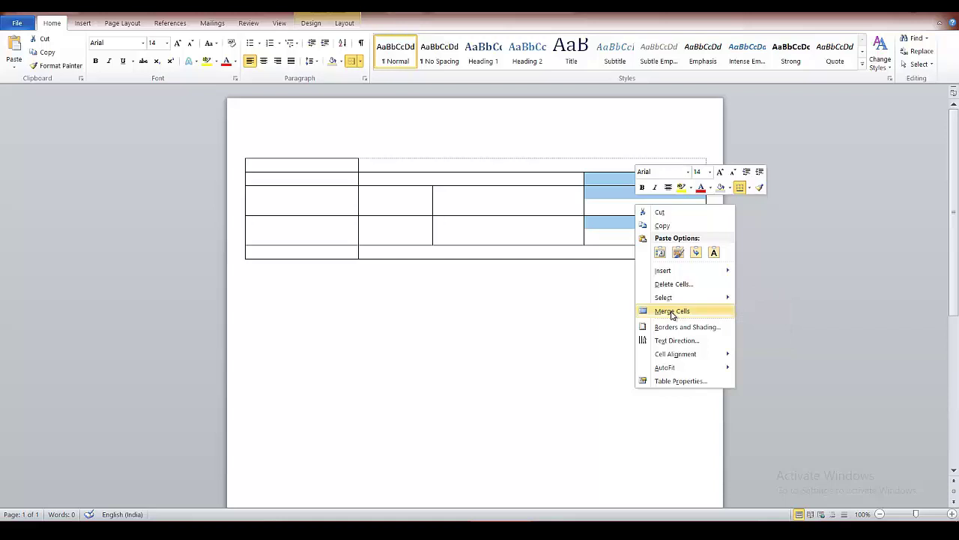
{"action": "left_click", "coordinate": [673, 311]}
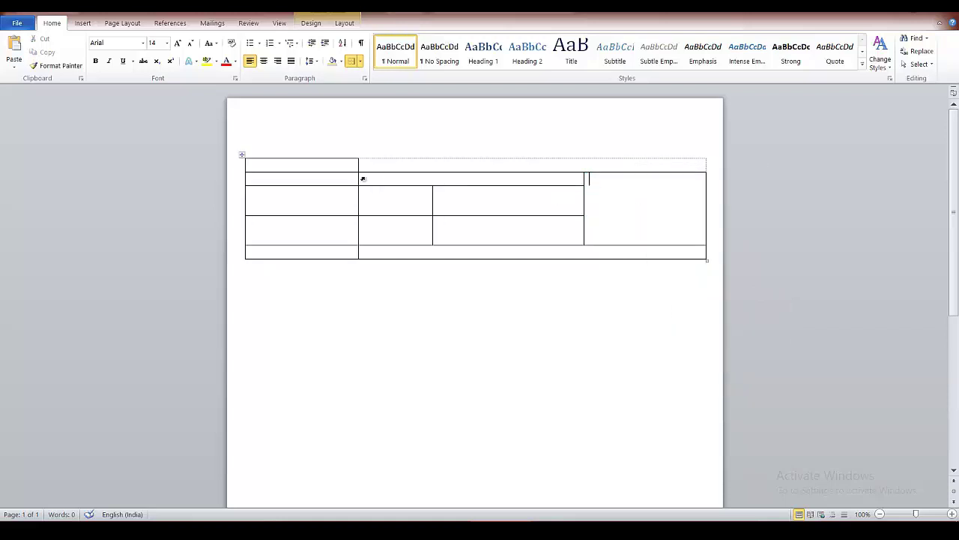
{"action": "left_click_drag", "start_coordinate": [301, 200], "coordinate": [303, 230]}
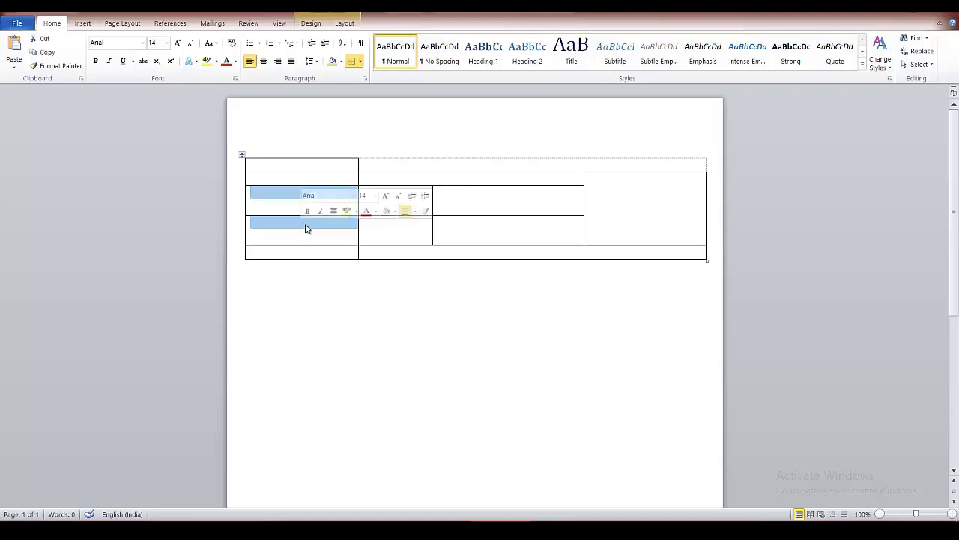
{"action": "right_click", "coordinate": [305, 229]}
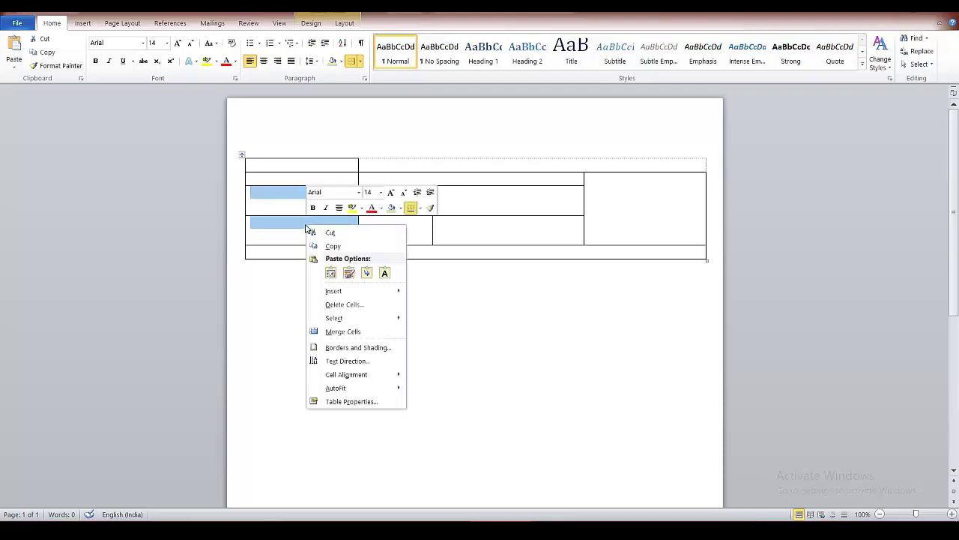
{"action": "left_click", "coordinate": [339, 335]}
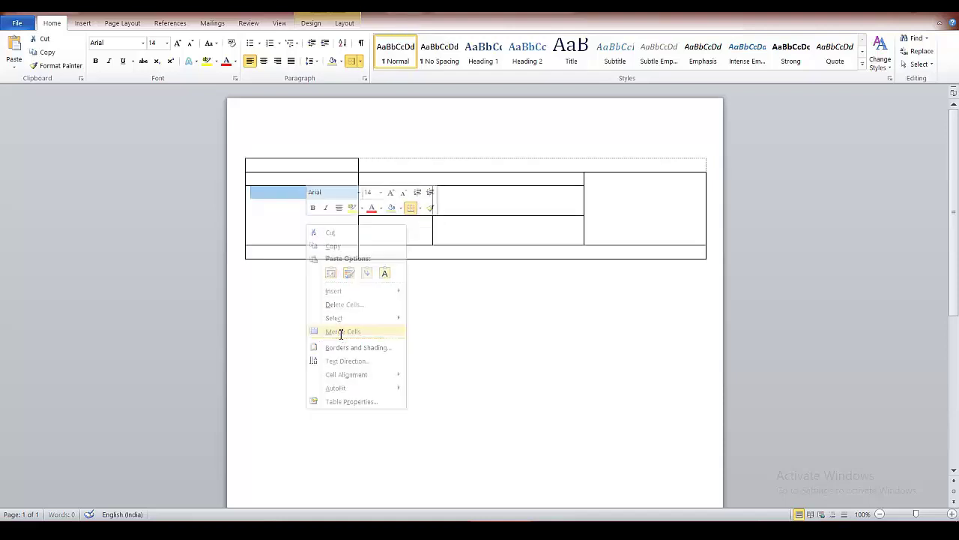
{"action": "left_click", "coordinate": [297, 225]}
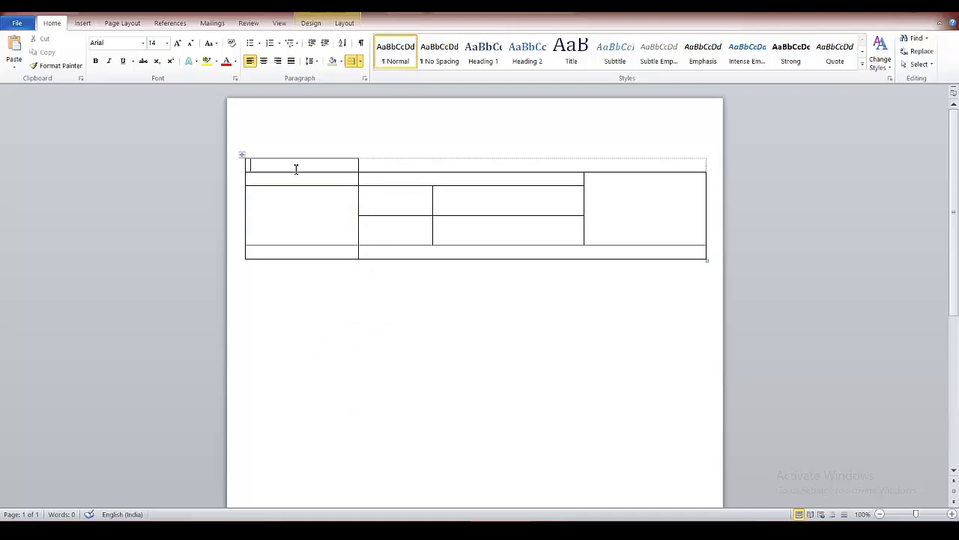
- Type the candidate's name in the top-left cell and make it bold
{"action": "left_click_drag", "start_coordinate": [295, 169], "coordinate": [254, 171]}
{"action": "key", "text": "ctrl+b"}
{"action": "left_click", "coordinate": [292, 179]}
- Add a bold 'Present Address' heading below the name and shade its cell
{"action": "type", "text": "Presen"}
{"action": "type", "text": "t Address"}
{"action": "left_click_drag", "start_coordinate": [343, 180], "coordinate": [250, 180]}
{"action": "key", "text": "ctrl+b"}
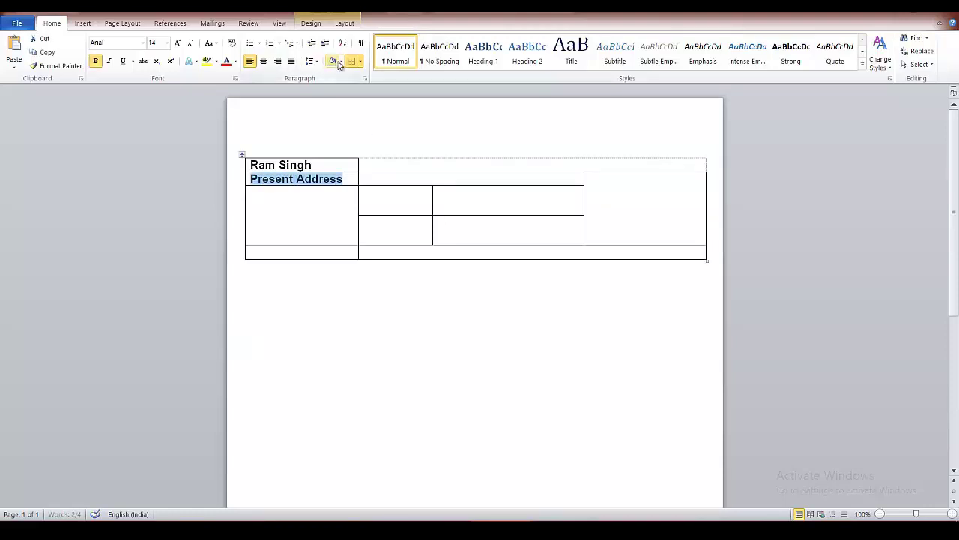
{"action": "left_click", "coordinate": [338, 63]}
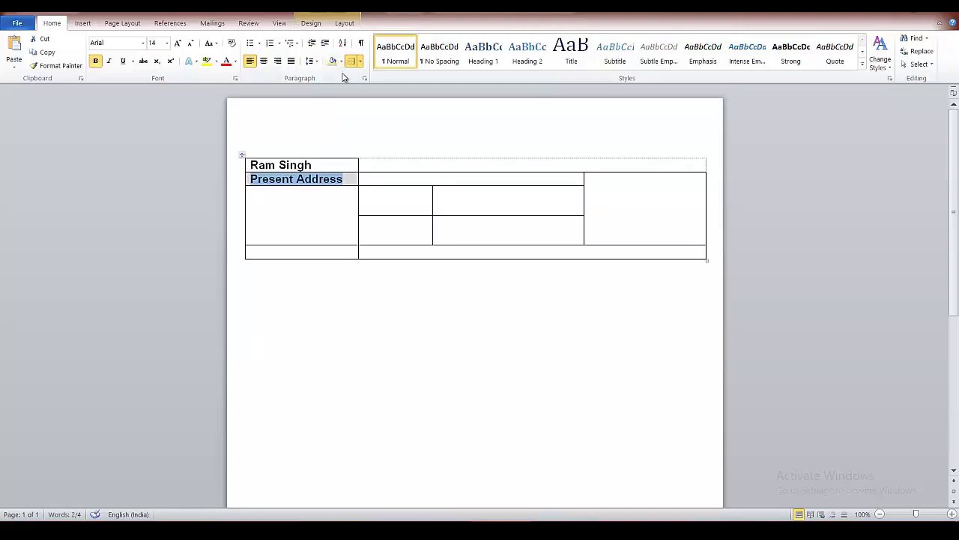
- Shade Present Address light grey and add a bold, grey-shaded 'Contact Detail' heading beside it
{"action": "left_click", "coordinate": [341, 61]}
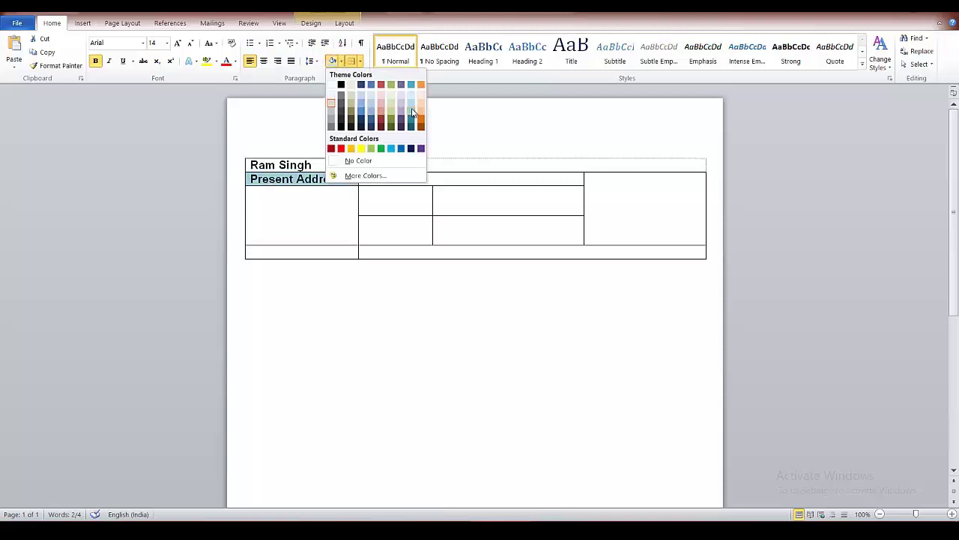
{"action": "left_click", "coordinate": [331, 103]}
{"action": "left_click", "coordinate": [380, 179]}
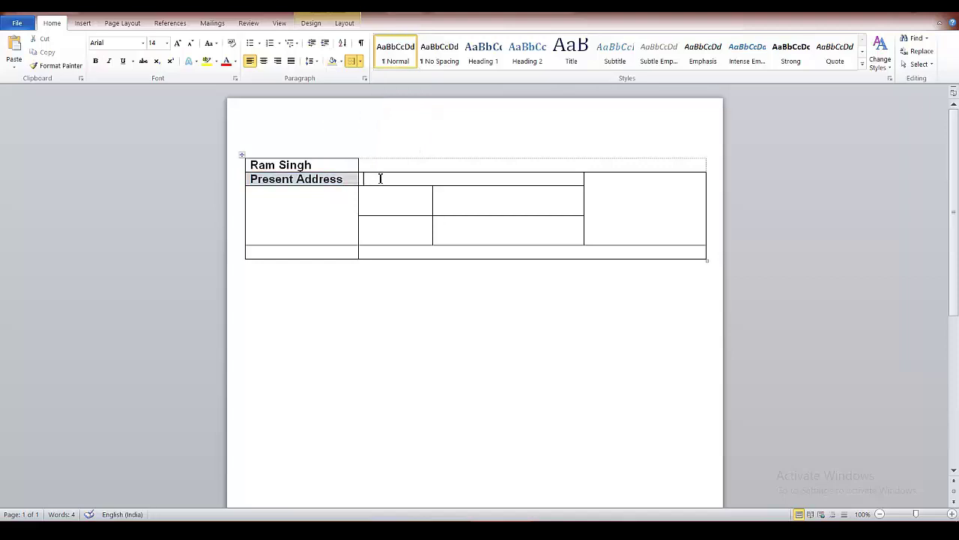
{"action": "type", "text": "Co"}
{"action": "type", "text": "ntact Deta"}
{"action": "type", "text": "il"}
{"action": "left_click_drag", "start_coordinate": [439, 180], "coordinate": [363, 179]}
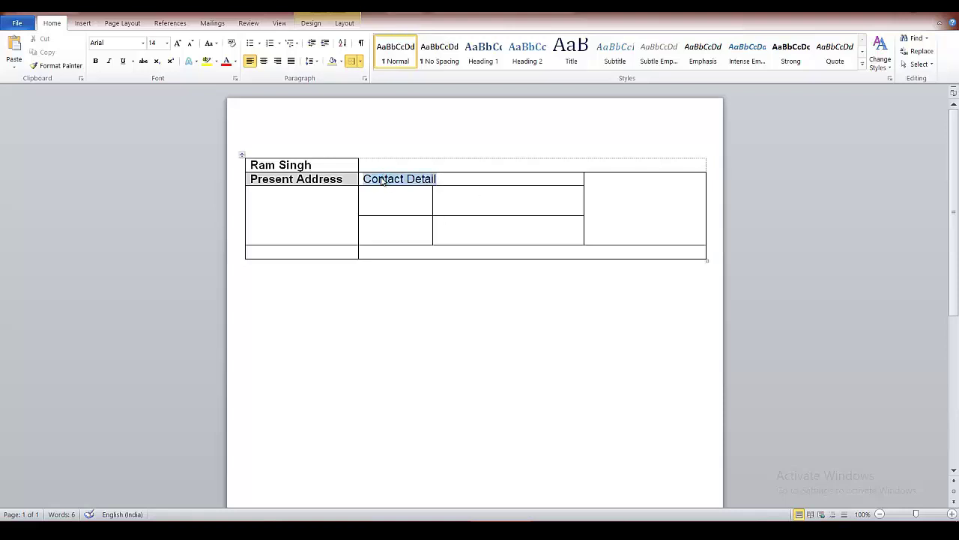
{"action": "key", "text": "ctrl+b"}
{"action": "left_click", "coordinate": [330, 63]}
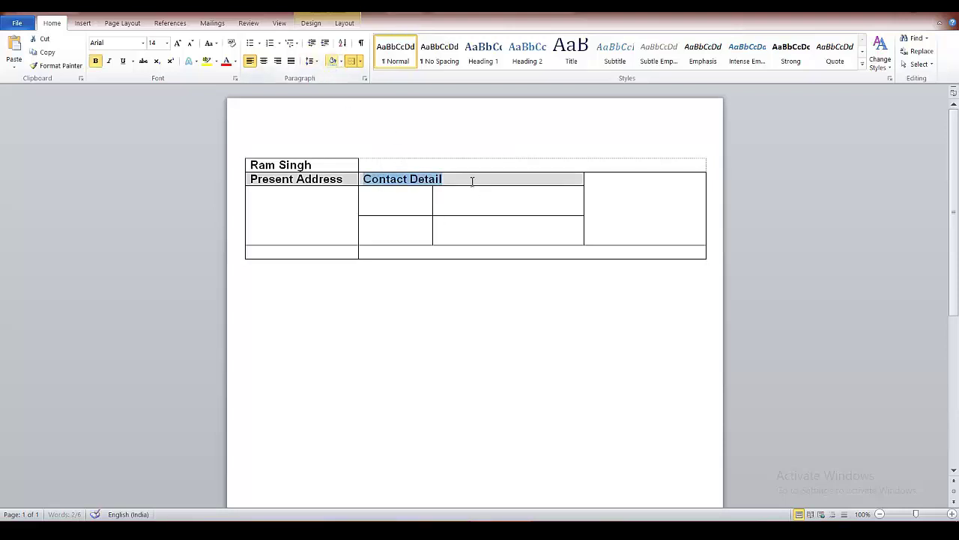
{"action": "left_click", "coordinate": [490, 183]}
{"action": "left_click", "coordinate": [404, 197]}
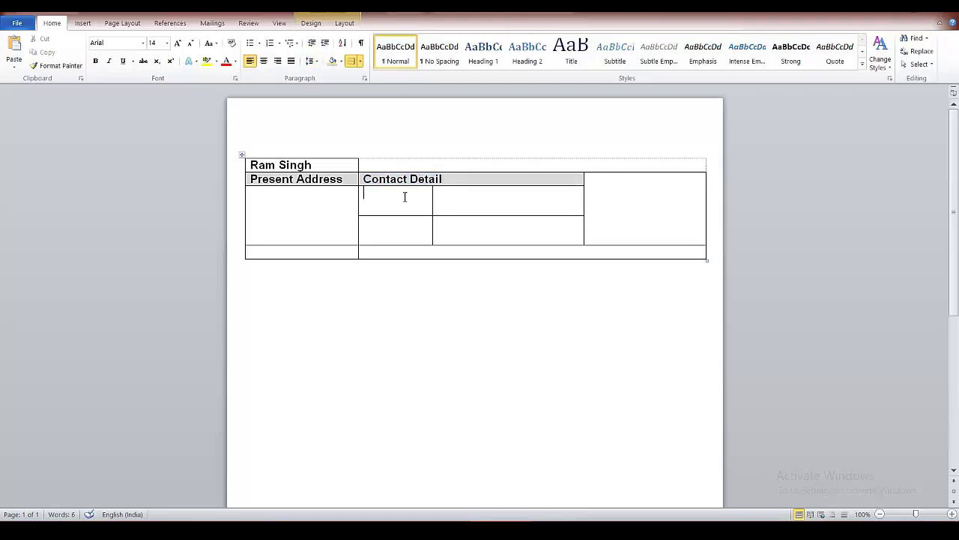
- Enter the Mobile label and the candidate's phone number in the contact cells
{"action": "type", "text": "Mobi"}
{"action": "type", "text": "ba"}
{"action": "key", "text": "BackSpace"}
{"action": "key", "text": "BackSpace"}
{"action": "type", "text": "le"}
{"action": "type", "text": "+9"}
{"action": "type", "text": "1-9898989898"}
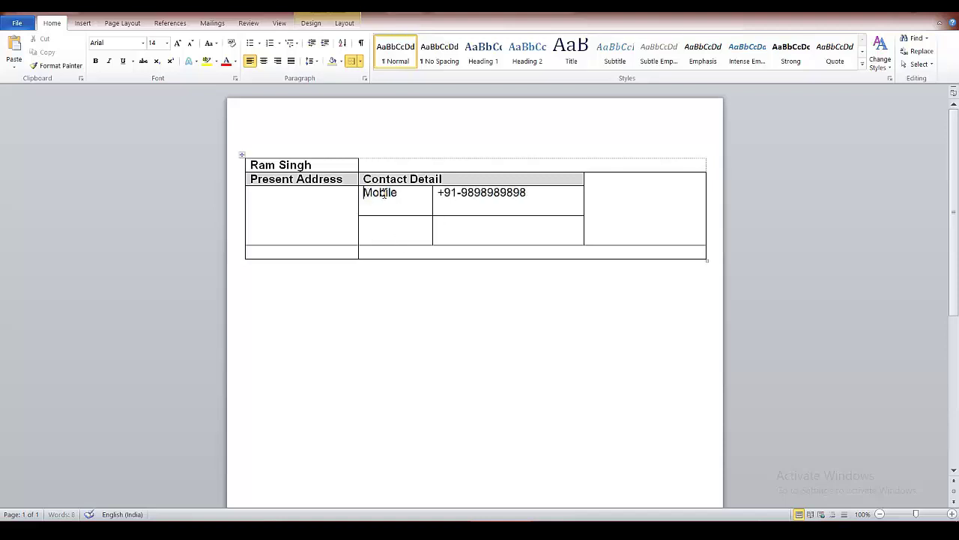
{"action": "left_click_drag", "start_coordinate": [364, 193], "coordinate": [430, 203]}
{"action": "left_click", "coordinate": [393, 236]}
- Add the 'E-Mail:' label with the candidate's e-mail address, and add a colon after Mobile
{"action": "type", "text": "E-Mail"}
{"action": "type", "text": ":"}
{"action": "left_click", "coordinate": [408, 192]}
{"action": "type", "text": ":"}
{"action": "left_click", "coordinate": [459, 225]}
{"action": "type", "text": "abc@"}
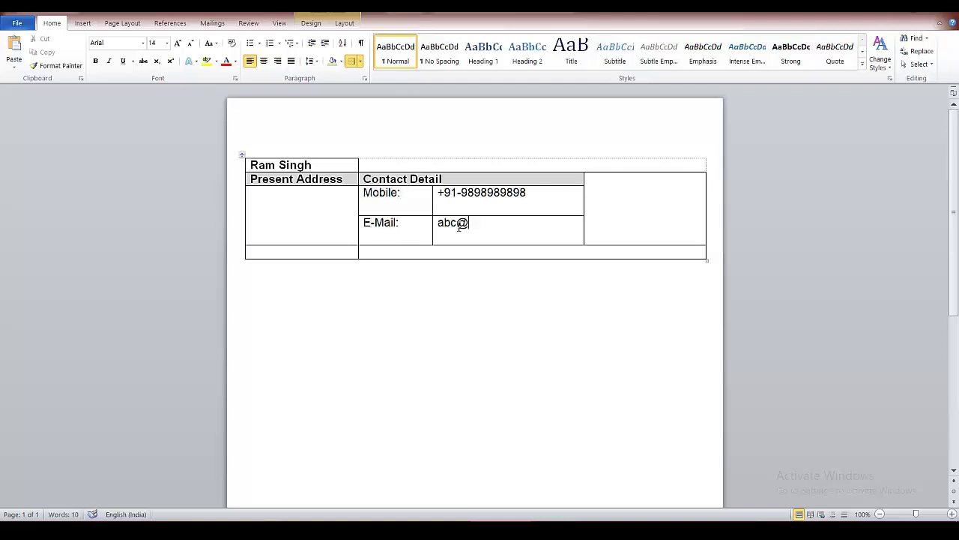
{"action": "type", "text": "xyz.com"}
- Space out the contact entries, bold and grey-shade the Mobile and E-Mail labels, and enter the postal address
{"action": "left_click", "coordinate": [366, 193]}
{"action": "key", "text": "Return"}
{"action": "left_click", "coordinate": [437, 193]}
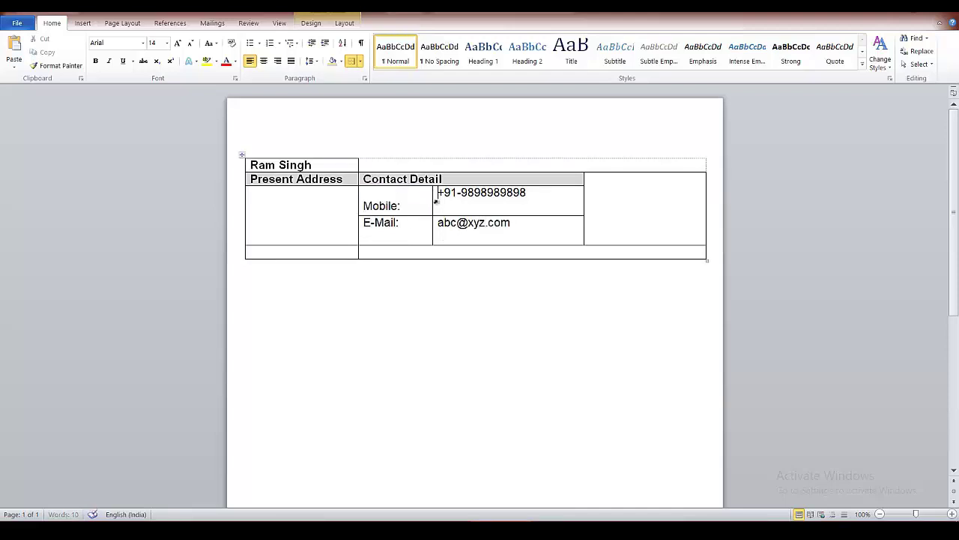
{"action": "key", "text": "Return"}
{"action": "left_click", "coordinate": [438, 222]}
{"action": "left_click_drag", "start_coordinate": [364, 206], "coordinate": [397, 236]}
{"action": "key", "text": "ctrl+b"}
{"action": "left_click", "coordinate": [332, 63]}
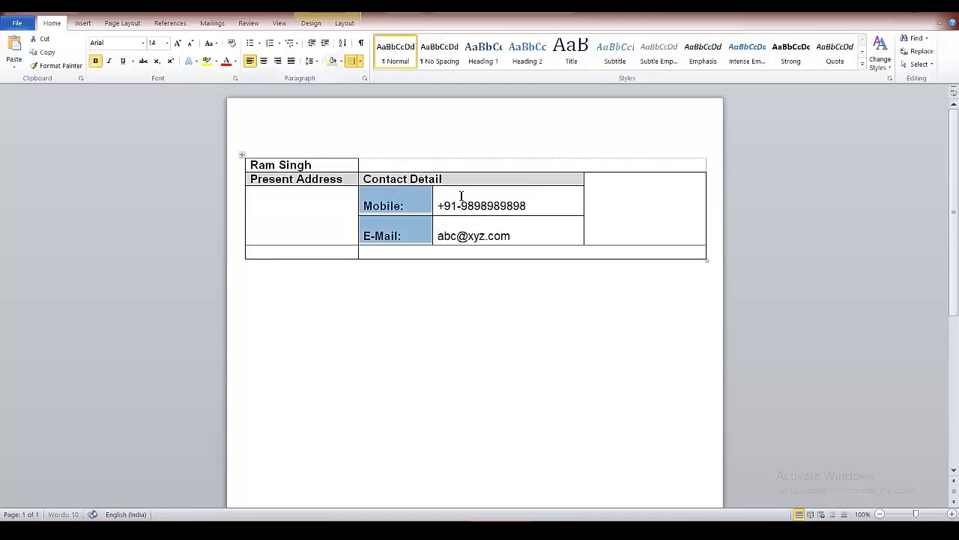
{"action": "left_click", "coordinate": [487, 224]}
{"action": "left_click", "coordinate": [307, 218]}
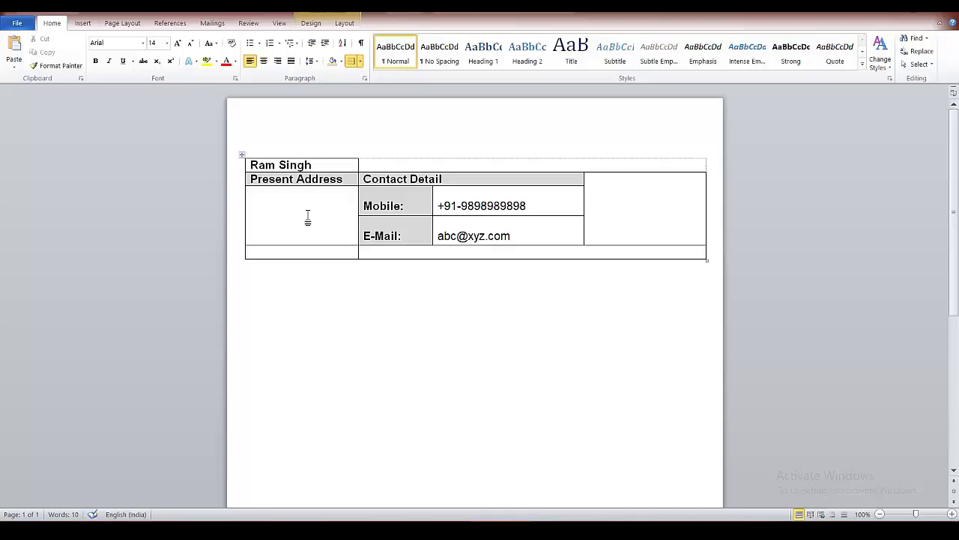
{"action": "type", "text": "Sanjay G"}
{"action": "type", "text": "andhi Puram Luc"}
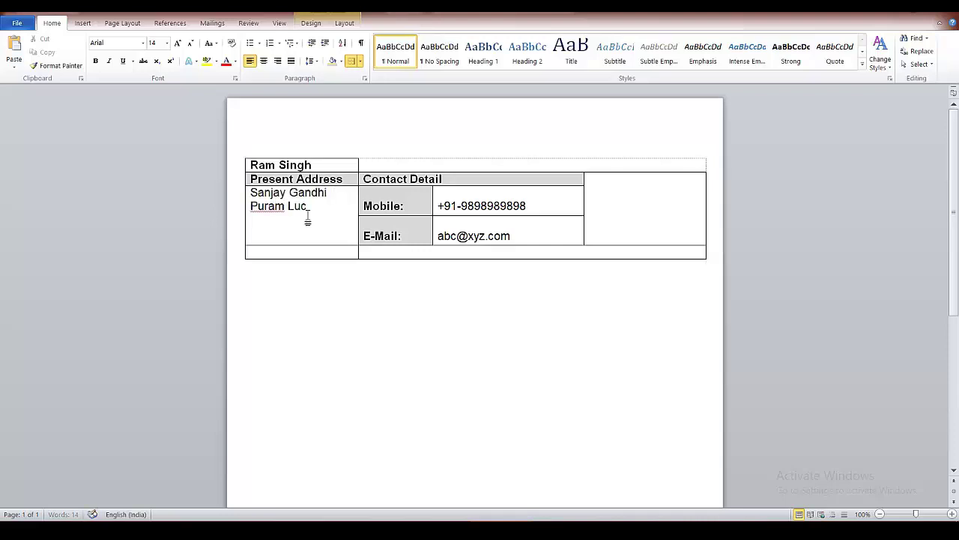
{"action": "type", "text": "know -2260"}
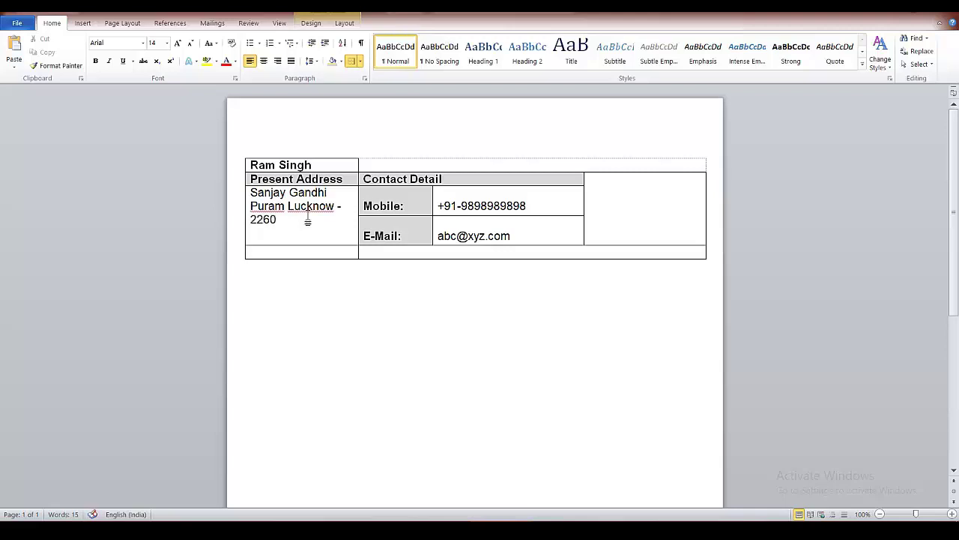
{"action": "type", "text": "61"}
- Insert photo 1.jpg into the tall right-hand cell and enlarge it to fill the cell
{"action": "left_click", "coordinate": [652, 222]}
{"action": "left_click", "coordinate": [83, 23]}
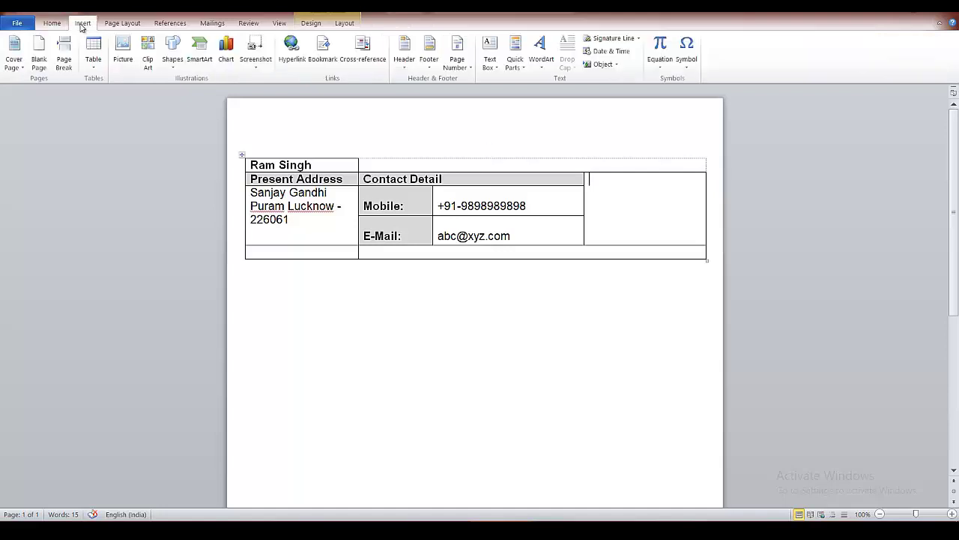
{"action": "left_click", "coordinate": [124, 54]}
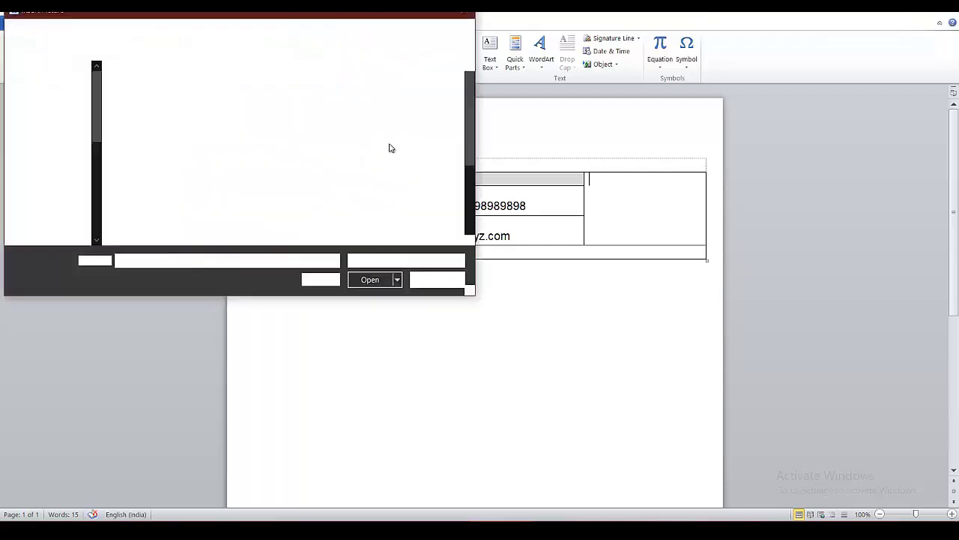
{"action": "left_click", "coordinate": [145, 98]}
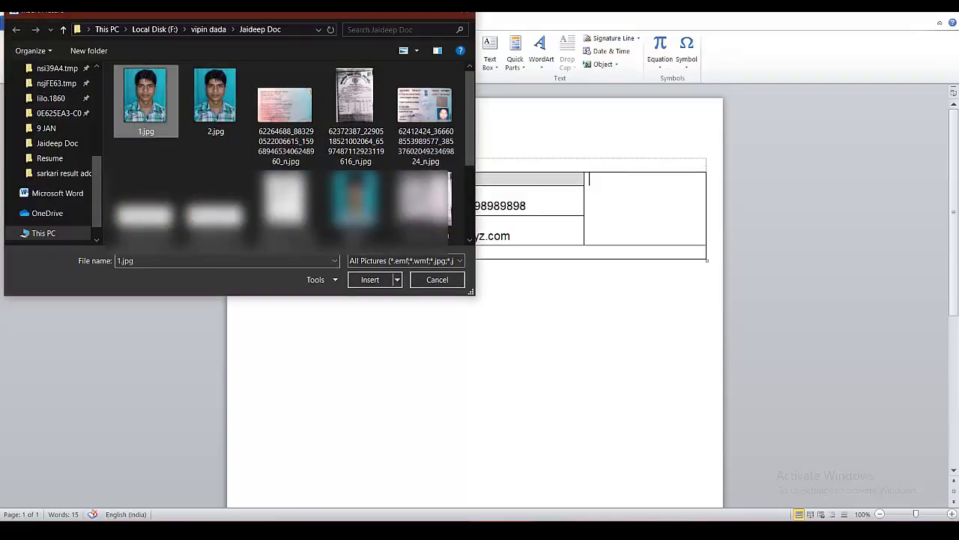
{"action": "left_click", "coordinate": [367, 278]}
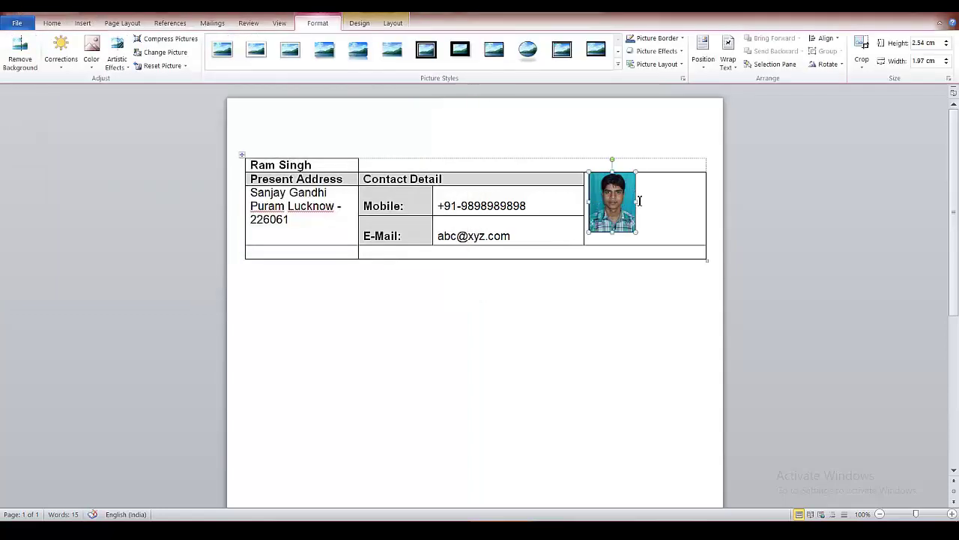
{"action": "left_click_drag", "start_coordinate": [648, 204], "coordinate": [703, 202]}
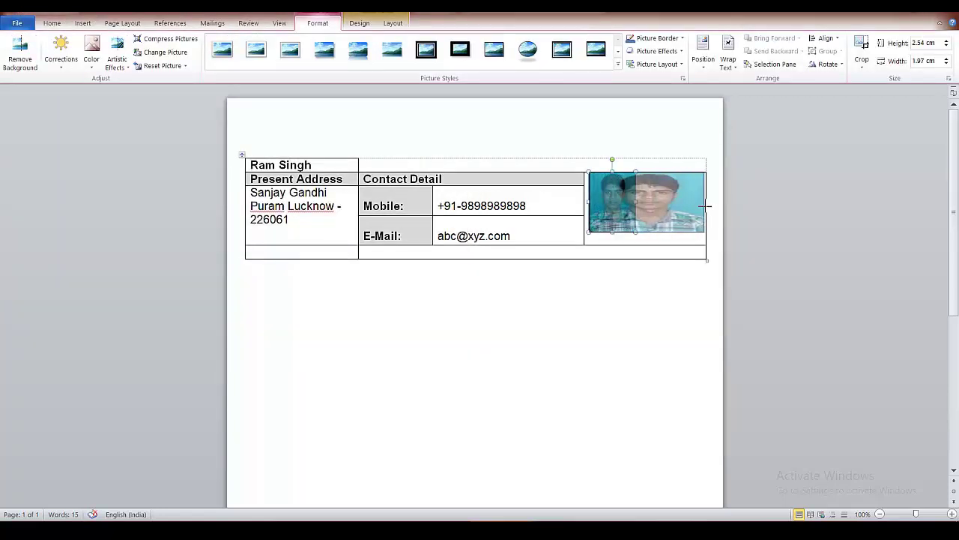
{"action": "left_click_drag", "start_coordinate": [587, 233], "coordinate": [648, 244]}
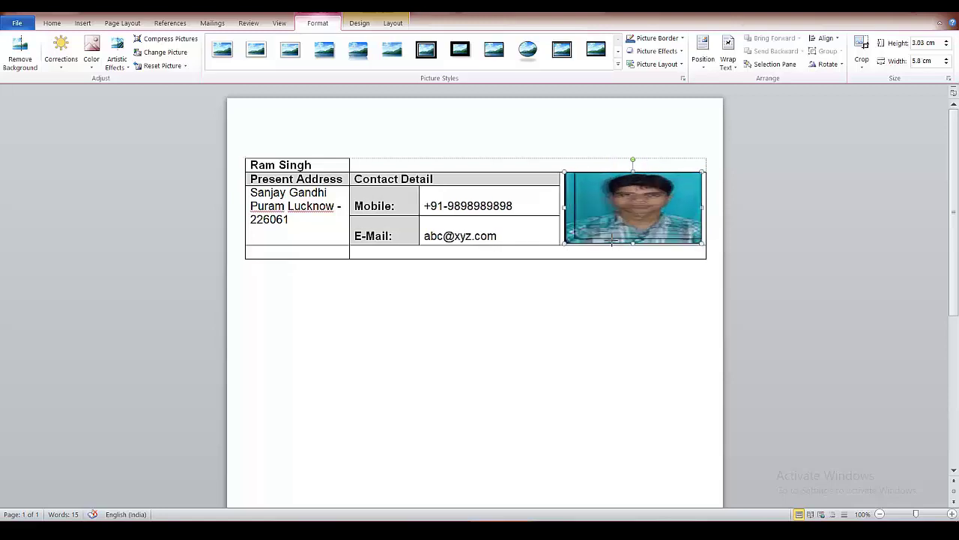
{"action": "mouse_move", "coordinate": [648, 243]}
{"action": "left_mouse_down"}
{"action": "mouse_move", "coordinate": [589, 241]}
{"action": "mouse_move", "coordinate": [653, 246]}
{"action": "left_mouse_up"}
{"action": "left_click", "coordinate": [52, 23]}
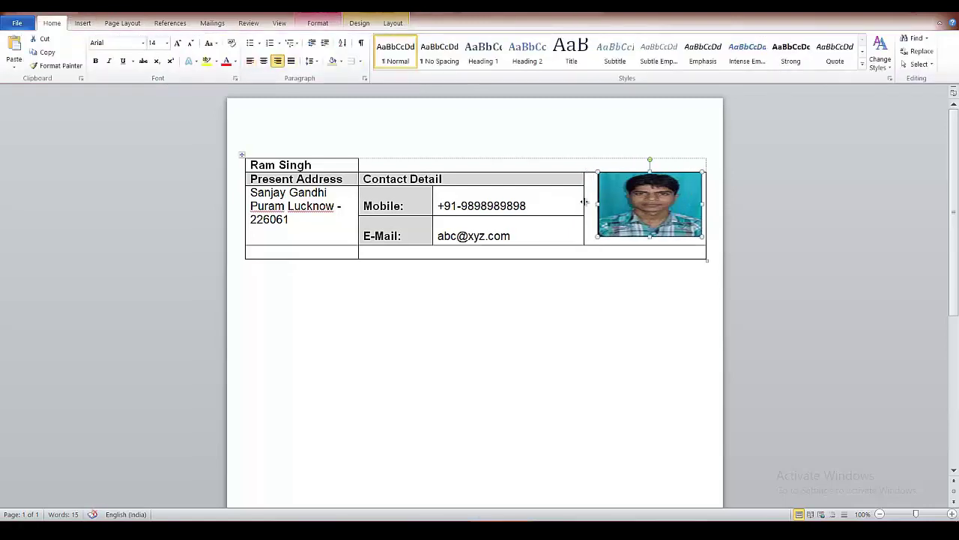
- Type 'Career Objective' in the bottom-left table cell and make it bold with grey shading
{"action": "left_click", "coordinate": [638, 254]}
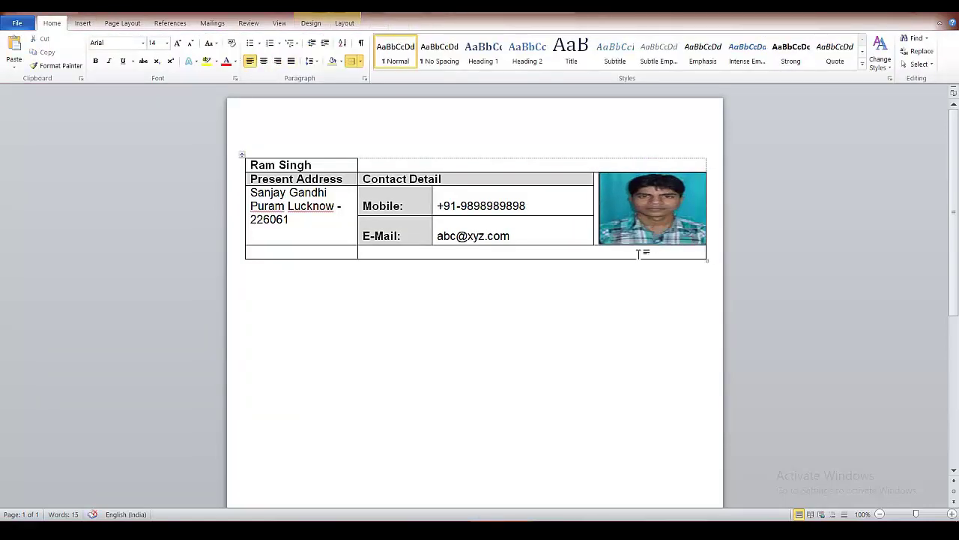
{"action": "left_click", "coordinate": [308, 249]}
{"action": "type", "text": "Career"}
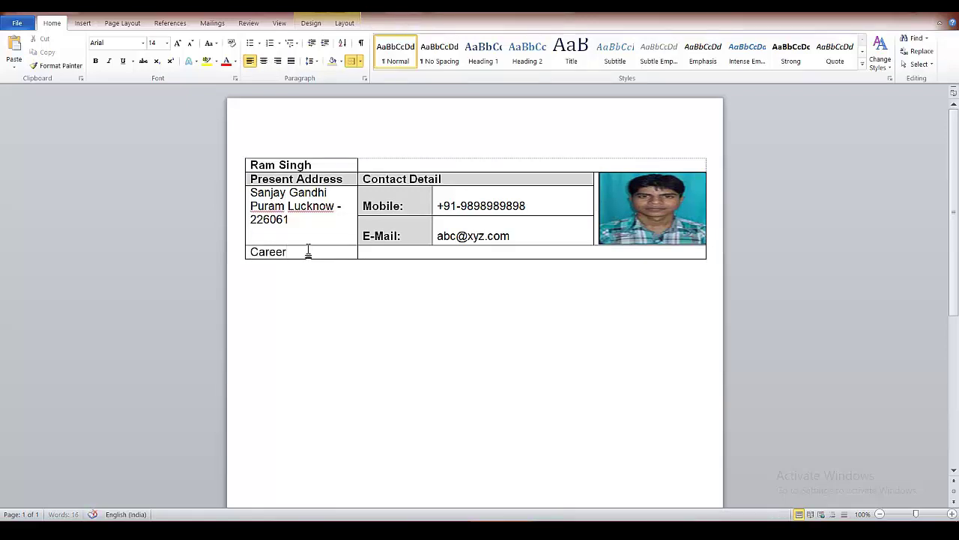
{"action": "type", "text": " Obj"}
{"action": "type", "text": "ective"}
{"action": "key", "text": "ctrl+a"}
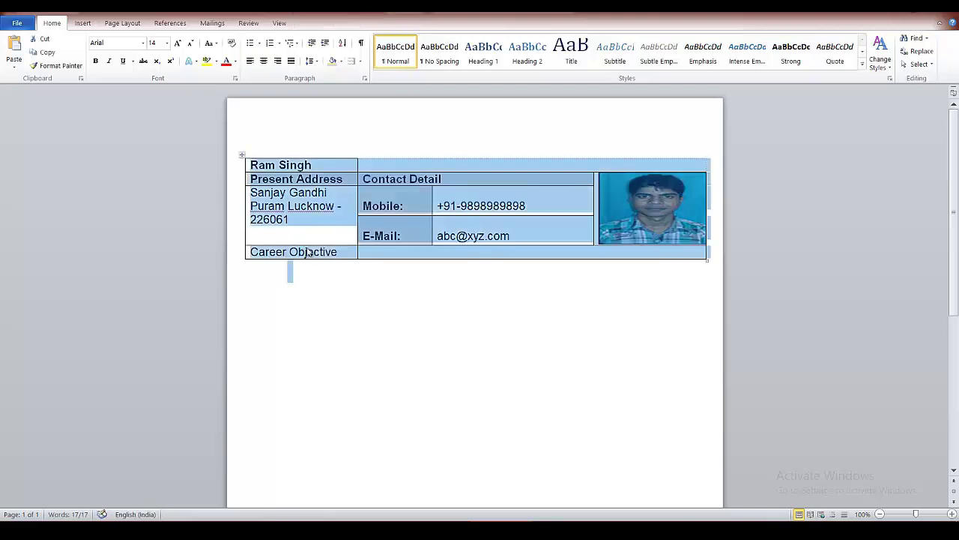
{"action": "left_click", "coordinate": [308, 253]}
{"action": "triple_click", "coordinate": [308, 253]}
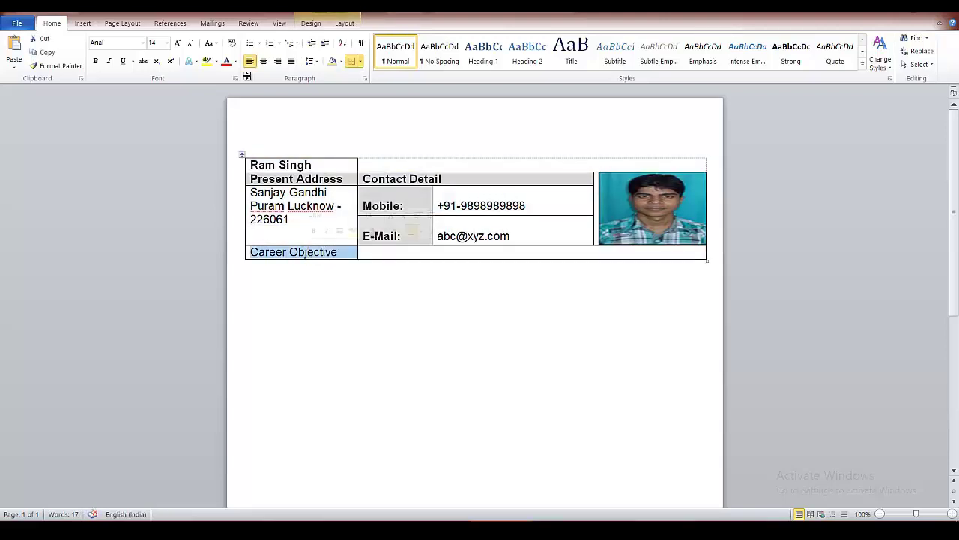
{"action": "left_click", "coordinate": [95, 61]}
{"action": "left_click", "coordinate": [332, 60]}
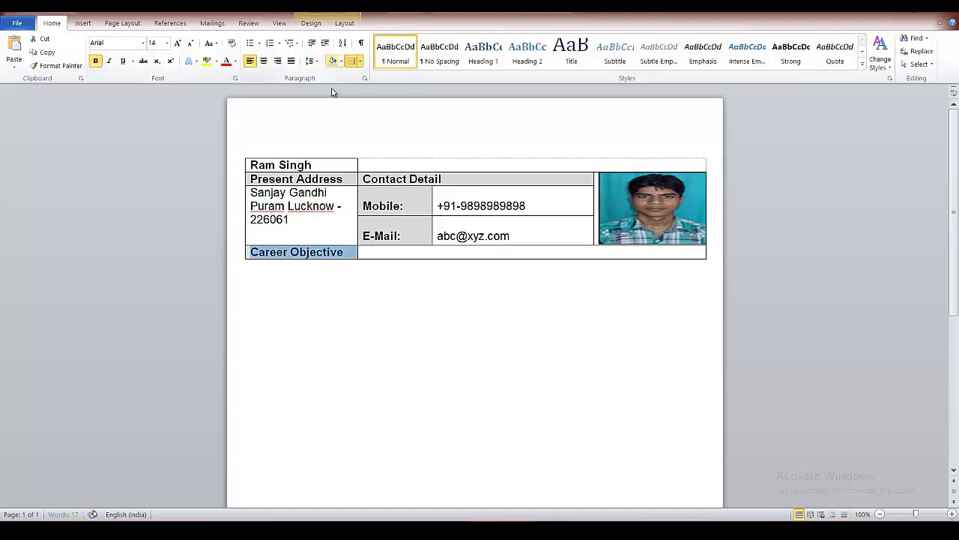
{"action": "left_click", "coordinate": [405, 257]}
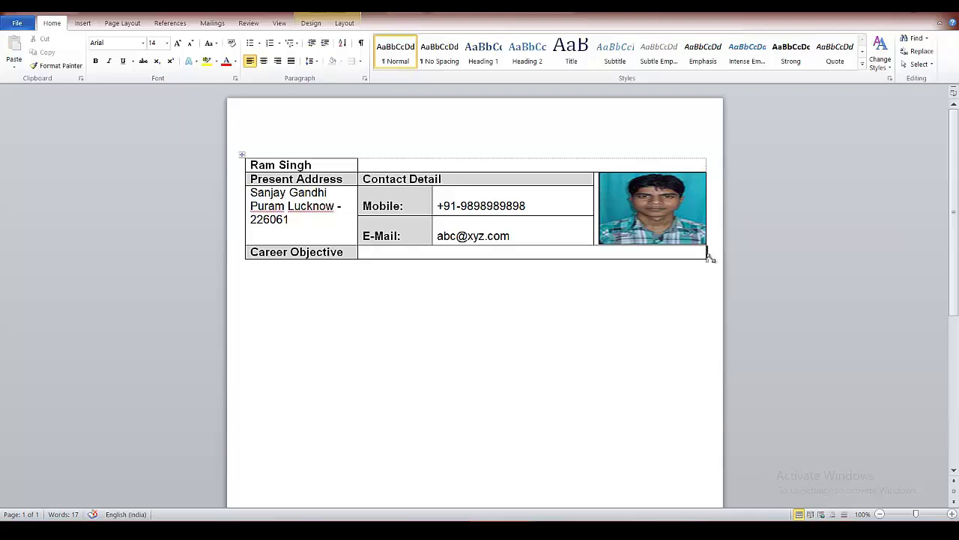
- Add a merged, unshaded full-width row below Career Objective, then another empty row beneath it
{"action": "key", "text": "Return"}
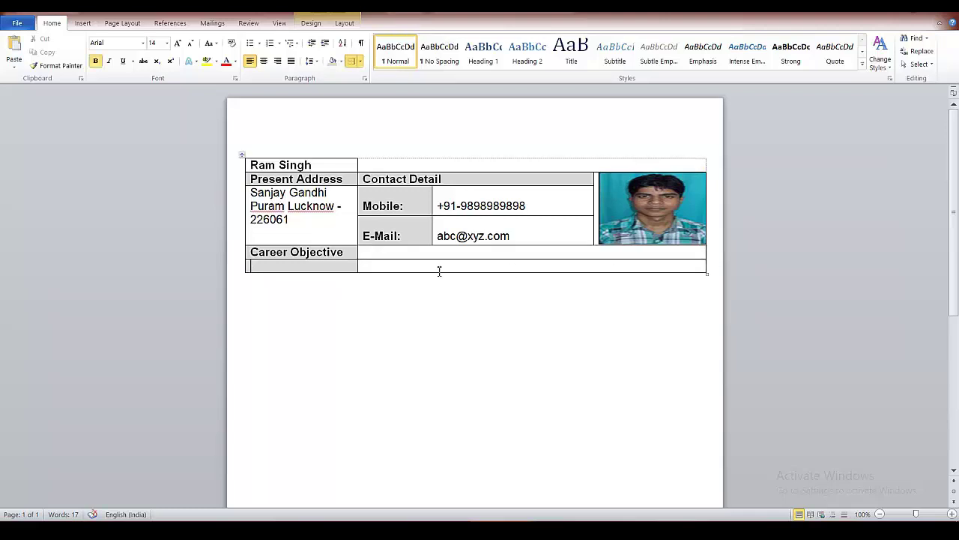
{"action": "left_click", "coordinate": [396, 267]}
{"action": "left_click", "coordinate": [348, 268], "text": "shift"}
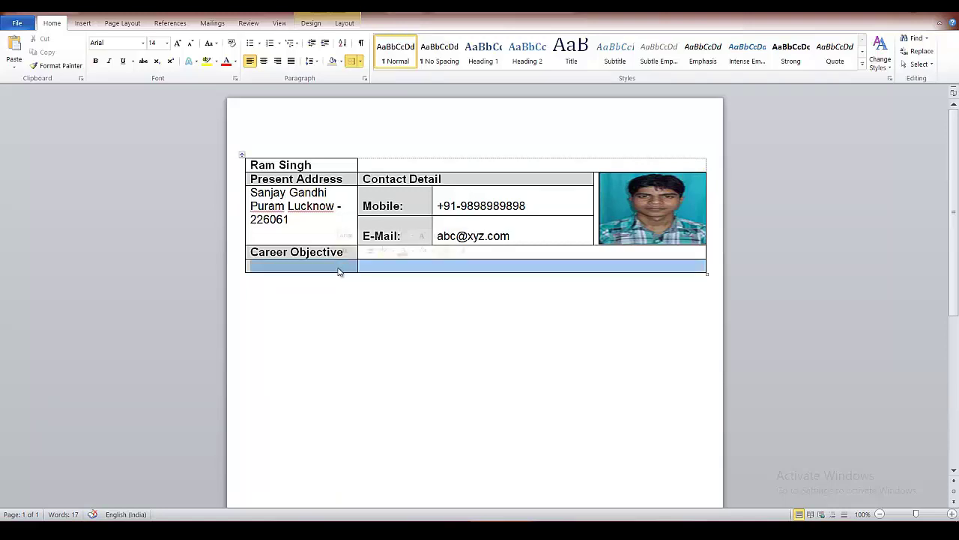
{"action": "right_click", "coordinate": [340, 269]}
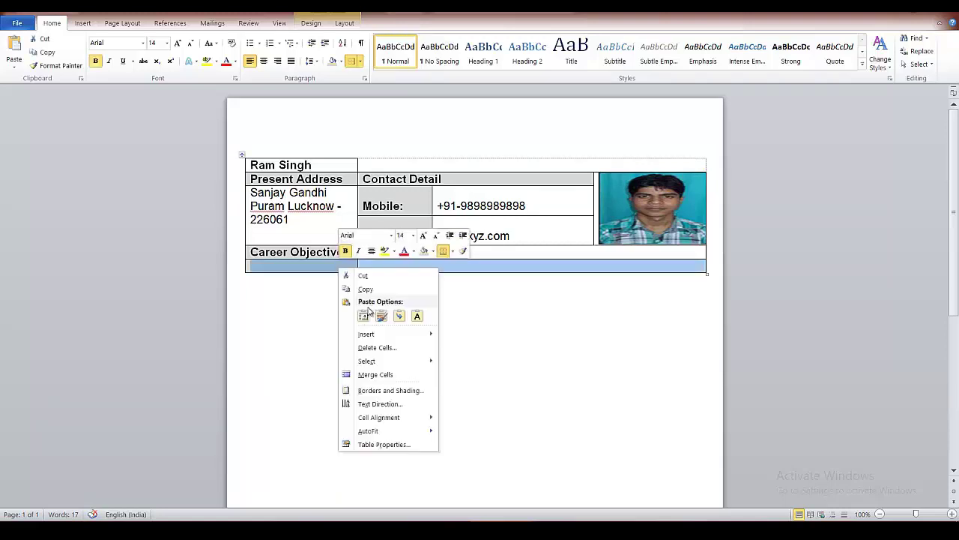
{"action": "left_click", "coordinate": [374, 374]}
{"action": "left_click", "coordinate": [341, 60]}
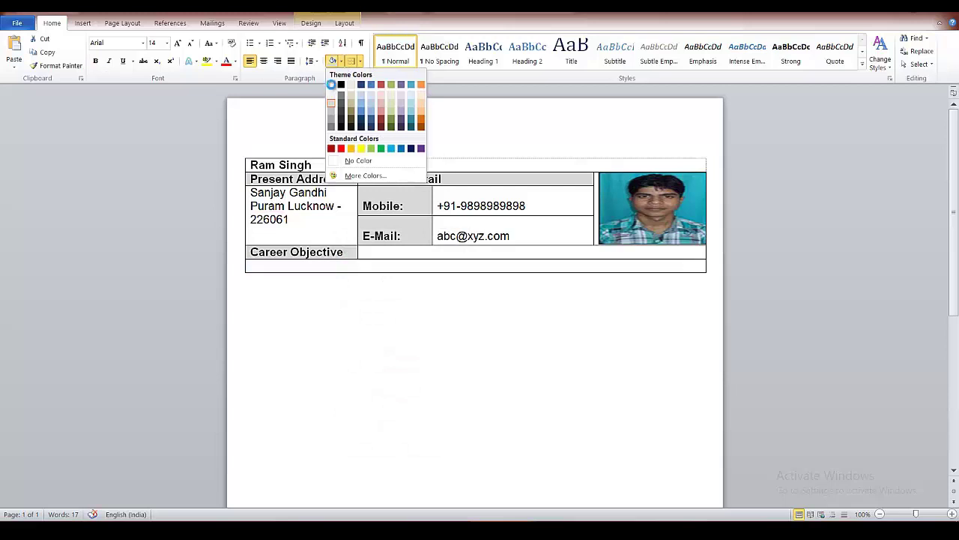
{"action": "left_click", "coordinate": [331, 84]}
{"action": "left_click", "coordinate": [321, 268]}
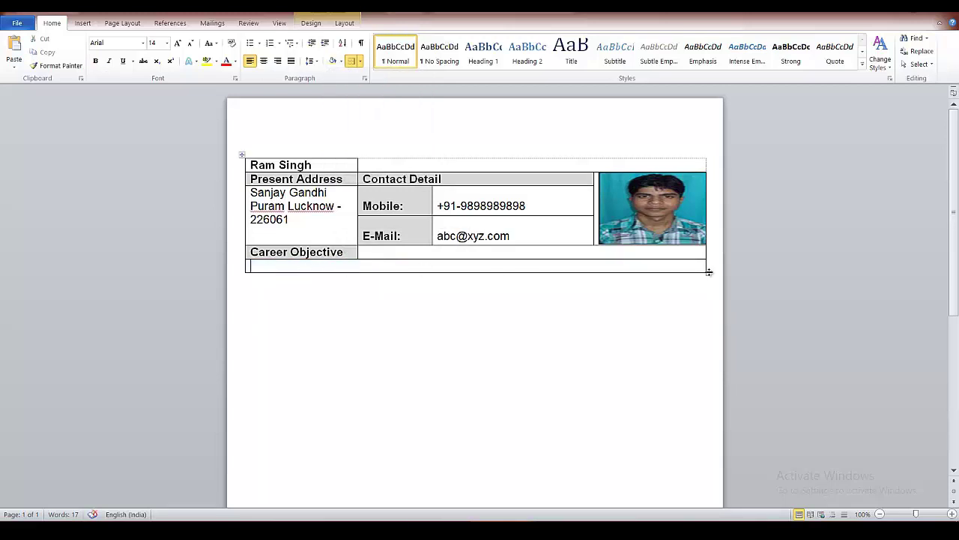
{"action": "left_click_drag", "start_coordinate": [714, 268], "coordinate": [718, 341]}
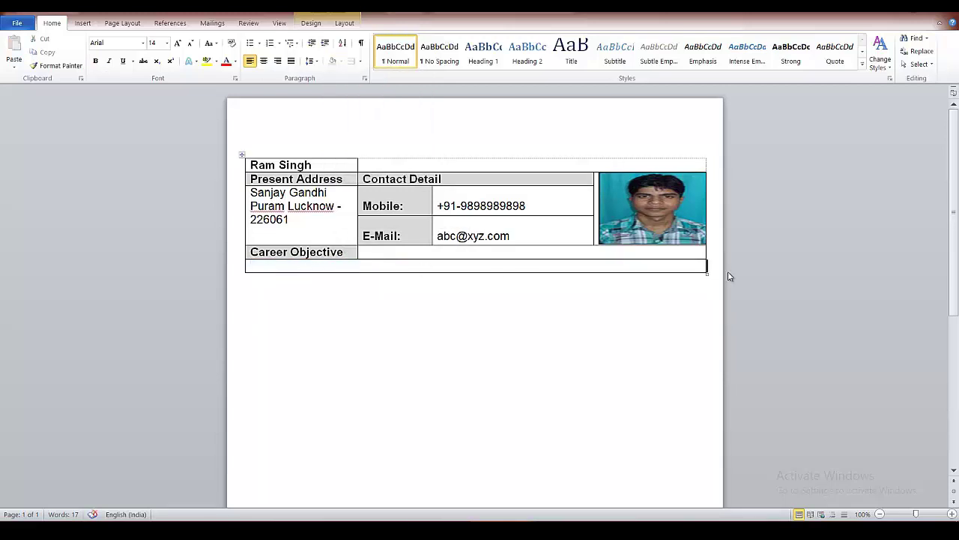
{"action": "key", "text": "Return"}
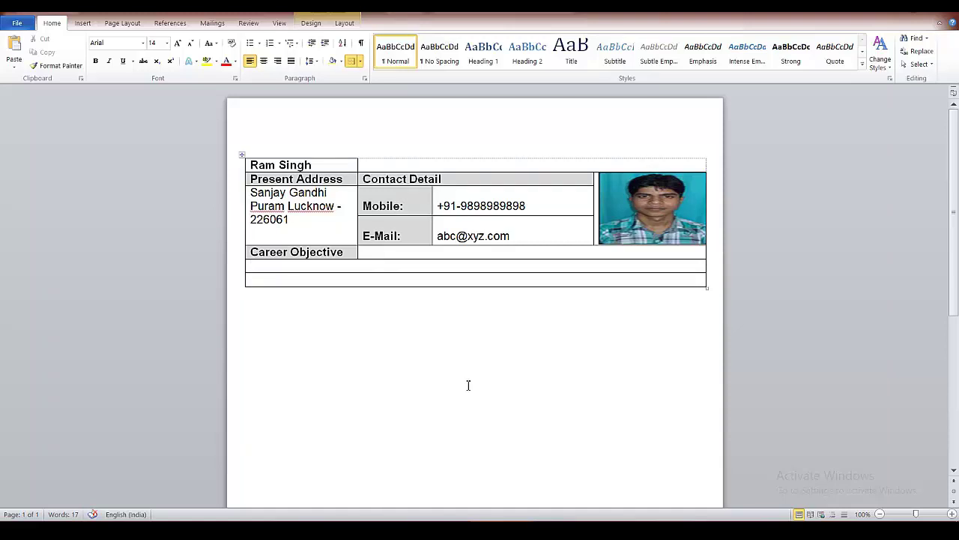
- Copy the career objective sentence from Notepad and paste it into Word's merged row
{"action": "left_click", "coordinate": [570, 520]}
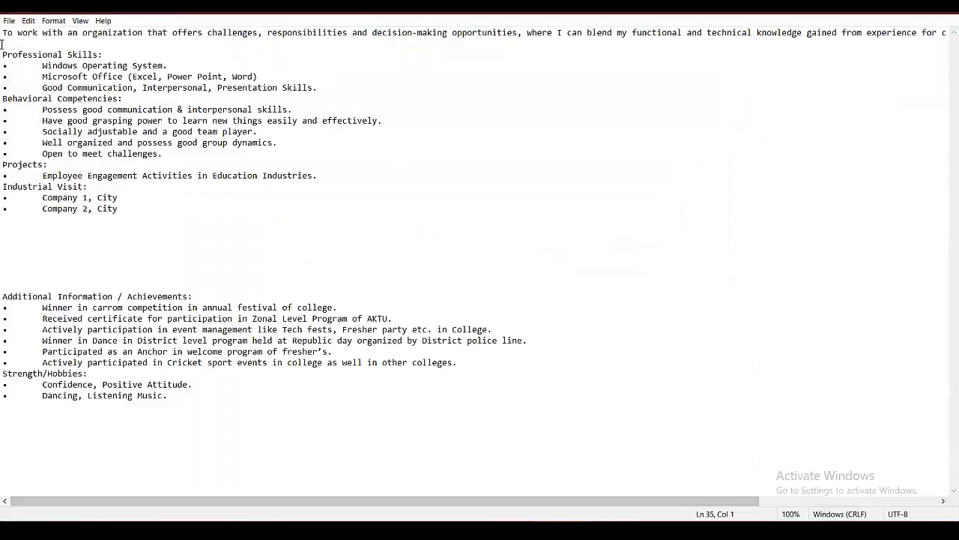
{"action": "left_click_drag", "start_coordinate": [4, 36], "coordinate": [948, 34]}
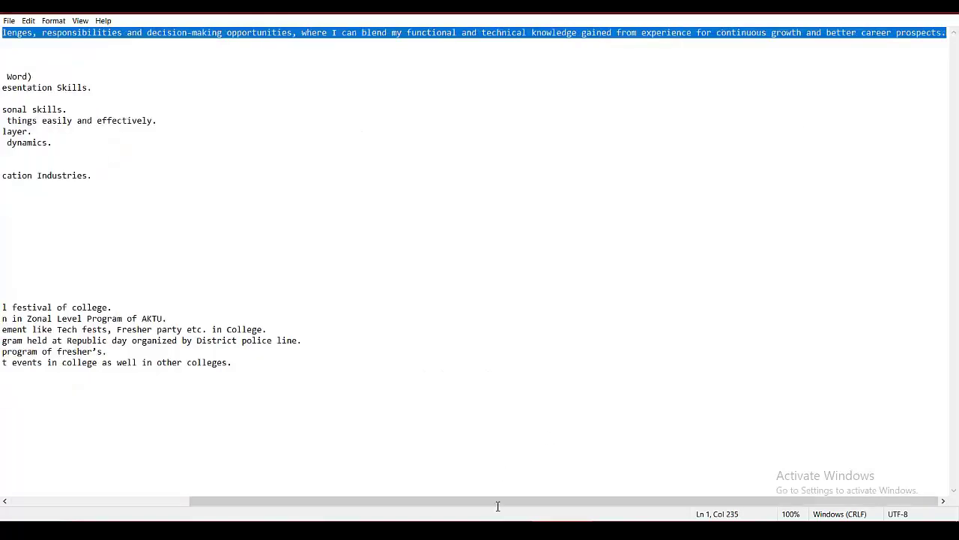
{"action": "key", "text": "ctrl+c"}
{"action": "key", "text": "alt+Tab"}
{"action": "key", "text": "ctrl+v"}
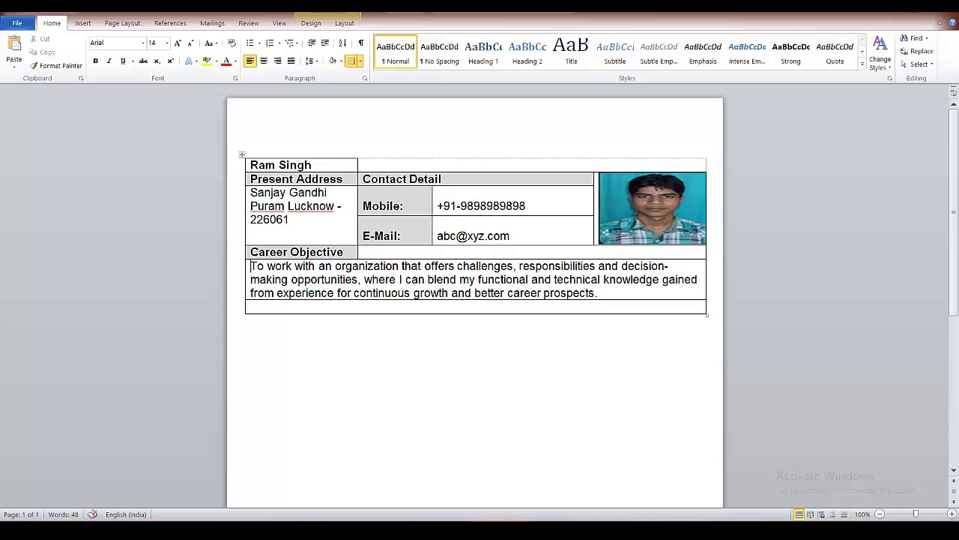
- Add a new row reading 'Education Qualification: B. A. (Home Science)'
{"action": "left_click", "coordinate": [712, 309]}
{"action": "key", "text": "Return"}
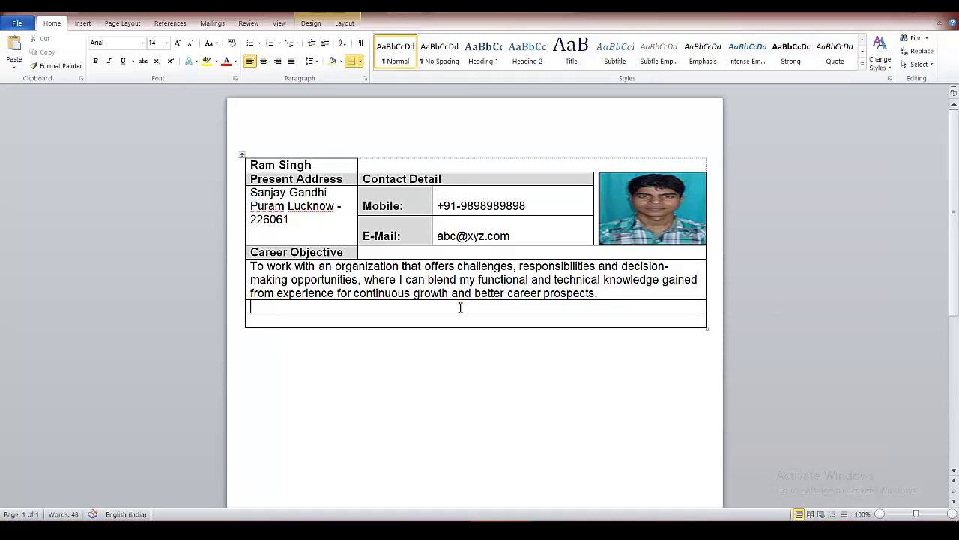
{"action": "type", "text": "Edu"}
{"action": "type", "text": "cation Qualifi"}
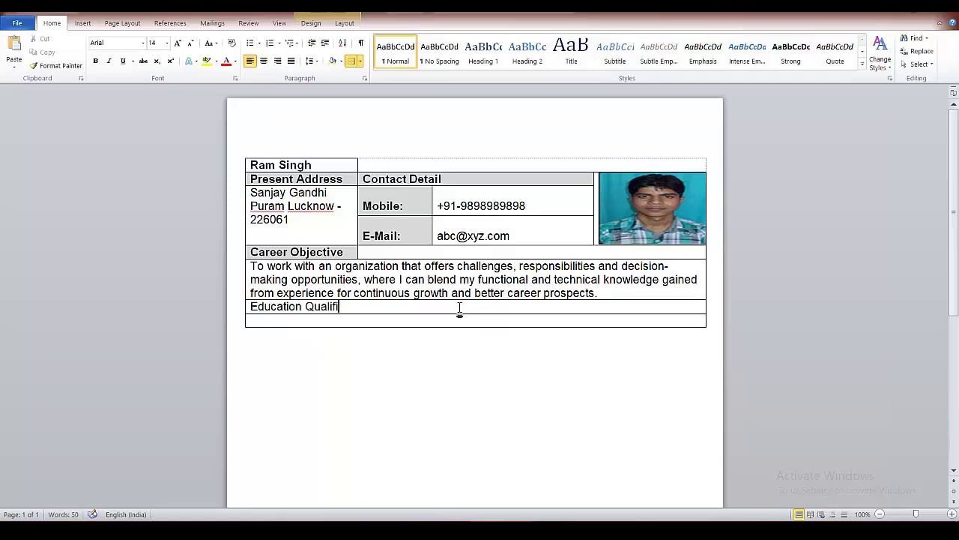
{"action": "type", "text": "cation:"}
{"action": "type", "text": " B"}
{"action": "type", "text": ". "}
{"action": "type", "text": "A."}
{"action": "type", "text": " (Home Sci)"}
{"action": "key", "text": "Left"}
{"action": "type", "text": "H"}
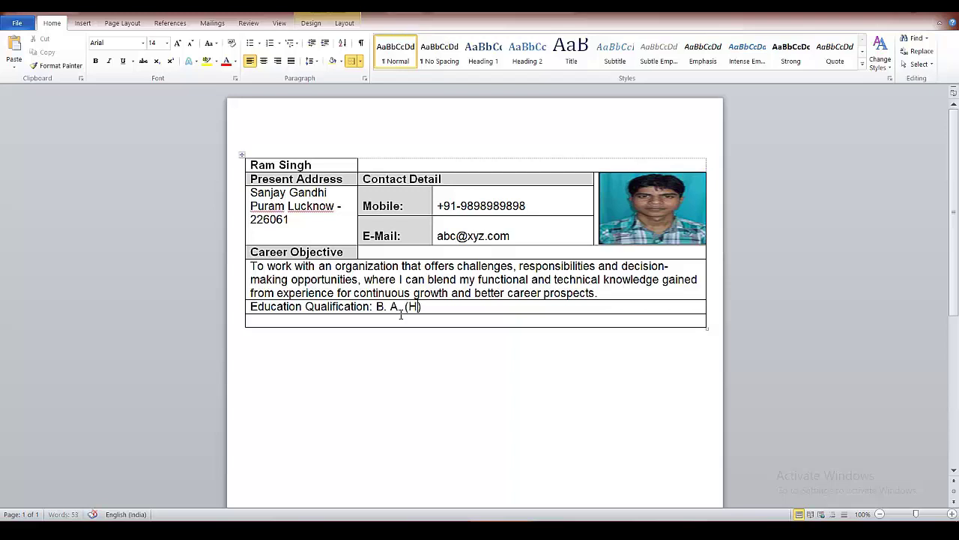
{"action": "type", "text": "ome Science"}
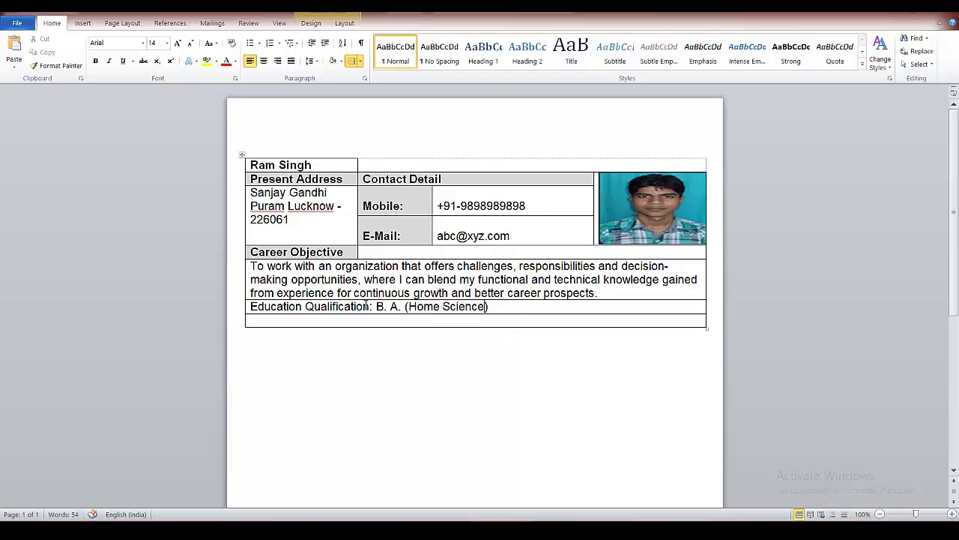
- Bold the 'Education Qualification:' label and shade the row grey
{"action": "left_click_drag", "start_coordinate": [375, 306], "coordinate": [273, 311]}
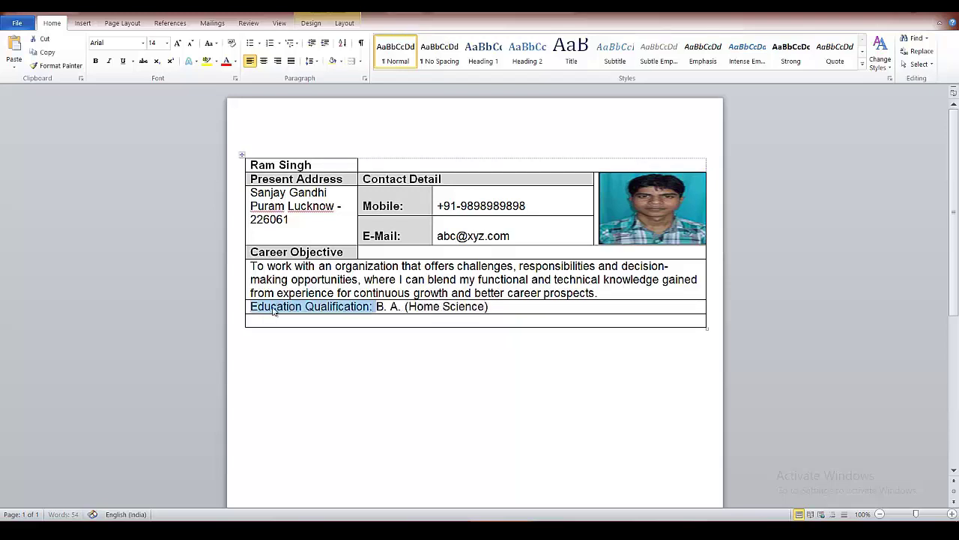
{"action": "key", "text": "ctrl+b"}
{"action": "left_click", "coordinate": [528, 308]}
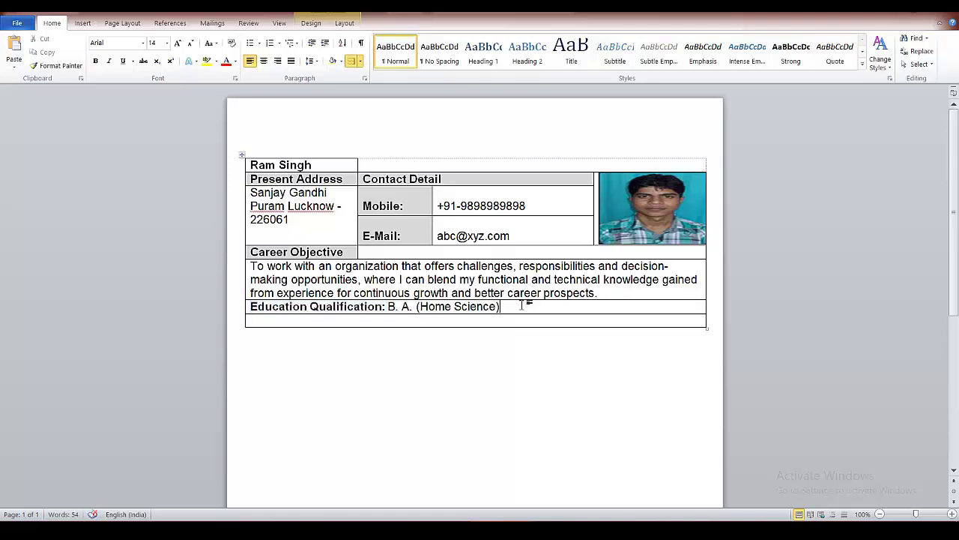
{"action": "left_click", "coordinate": [341, 62]}
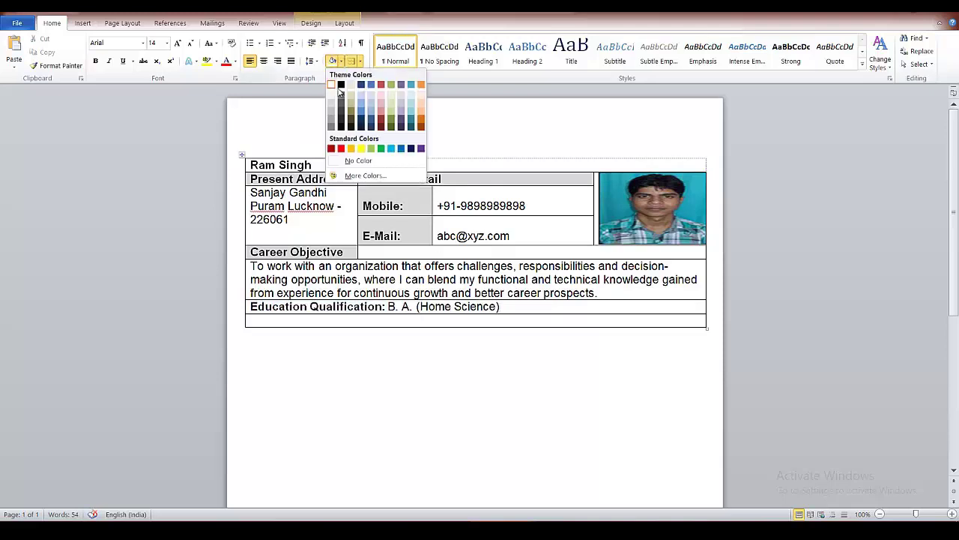
{"action": "left_click", "coordinate": [332, 111]}
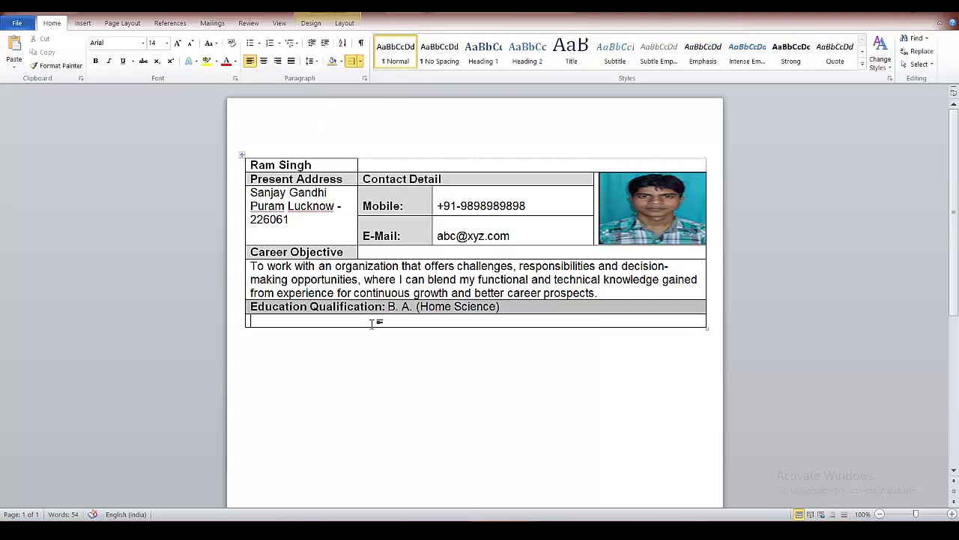
- Make the empty row below the qualification two lines taller
{"action": "key", "text": "Return"}
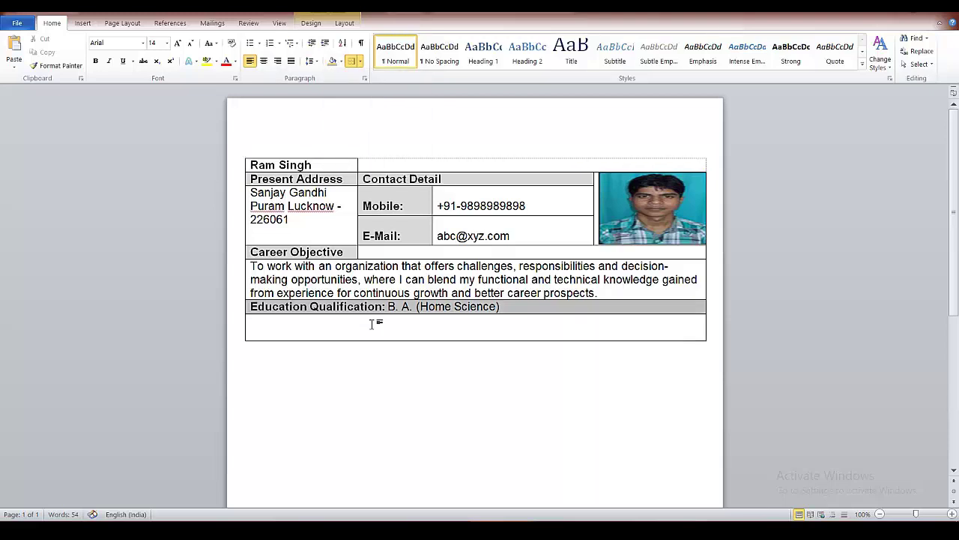
{"action": "key", "text": "Return"}
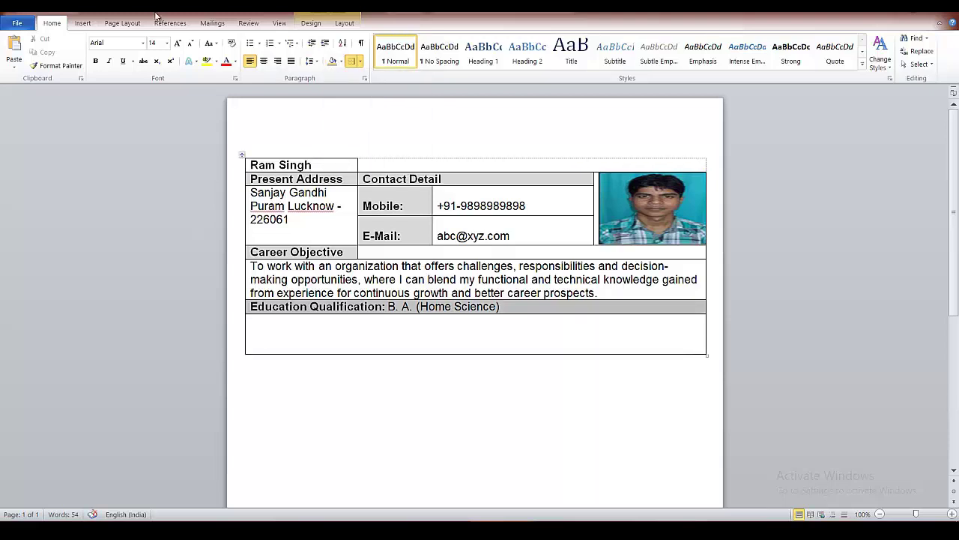
{"action": "left_click", "coordinate": [82, 22]}
- Insert a five-column table in the cell with headings Exam, Year, College & Board, Main Subjects, Marks
{"action": "left_click", "coordinate": [90, 73]}
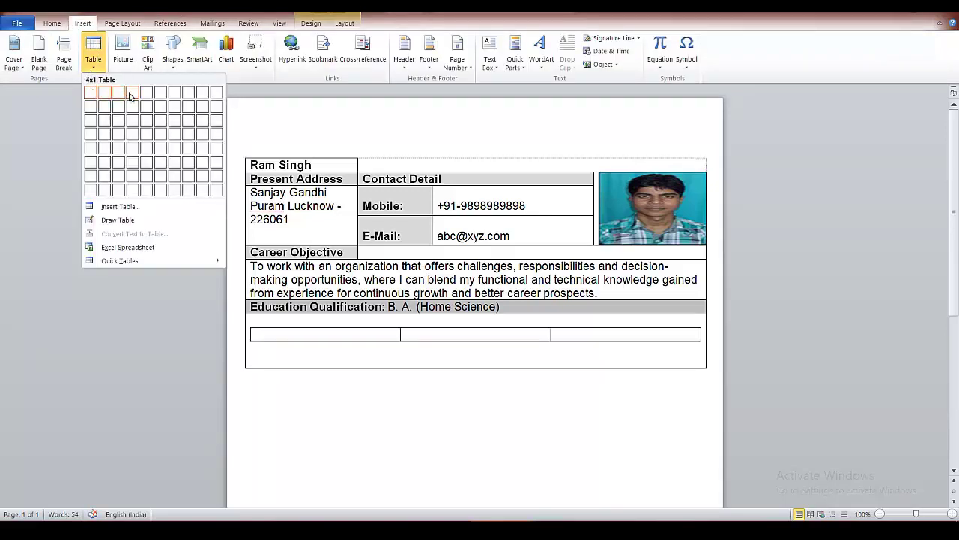
{"action": "left_click", "coordinate": [146, 93]}
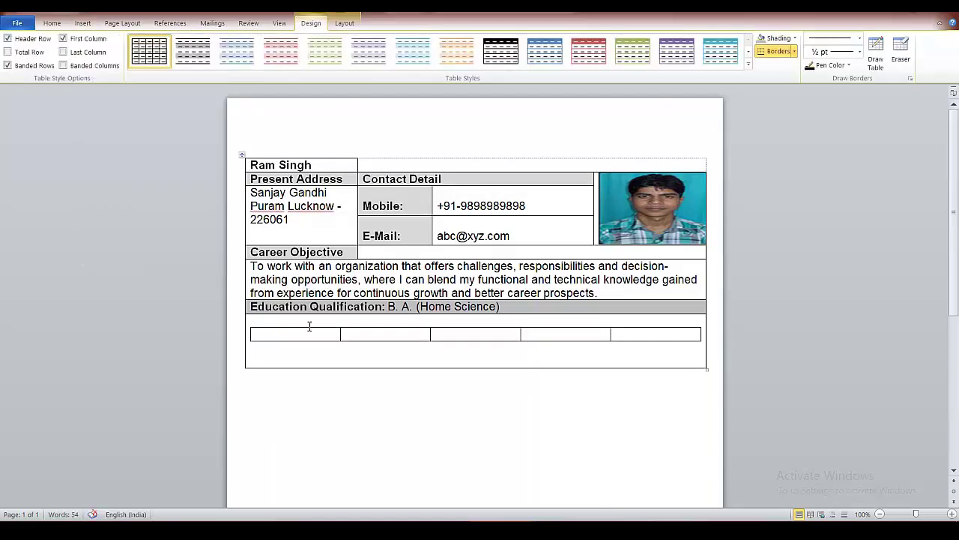
{"action": "type", "text": "Exam Y"}
{"action": "type", "text": "ear "}
{"action": "type", "text": "College & "}
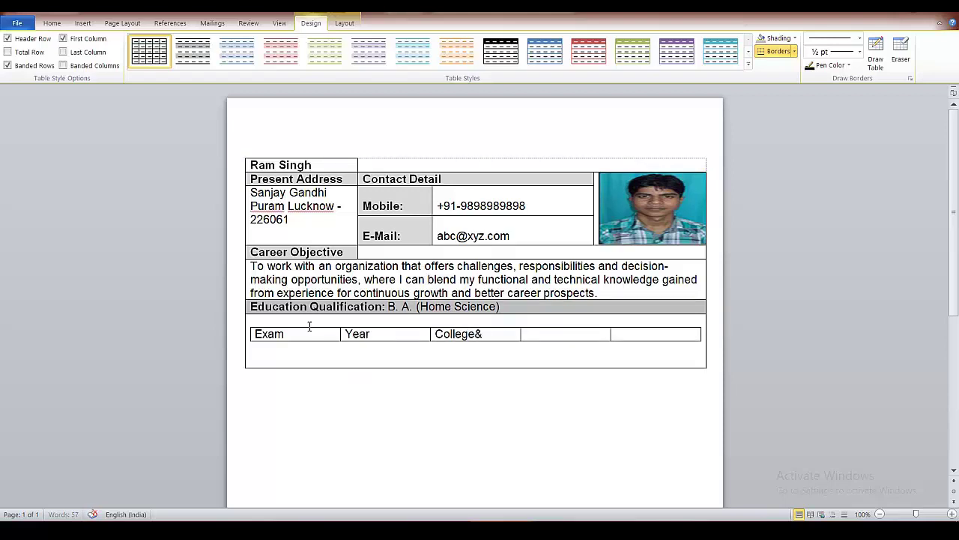
{"action": "type", "text": "Board"}
{"action": "left_click", "coordinate": [536, 334]}
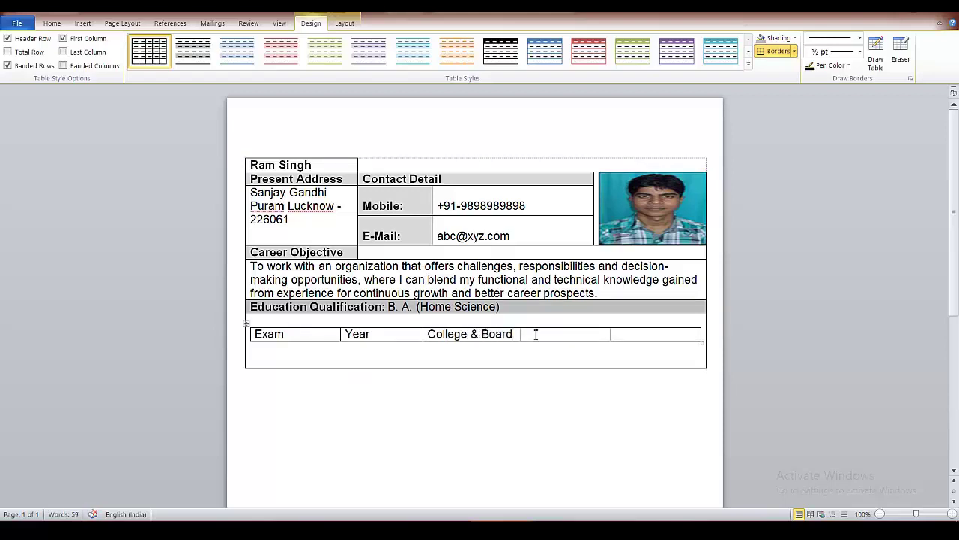
{"action": "type", "text": "Main Su"}
{"action": "type", "text": "bjects"}
{"action": "left_click", "coordinate": [639, 338]}
{"action": "type", "text": "Ma"}
{"action": "type", "text": "rks%"}
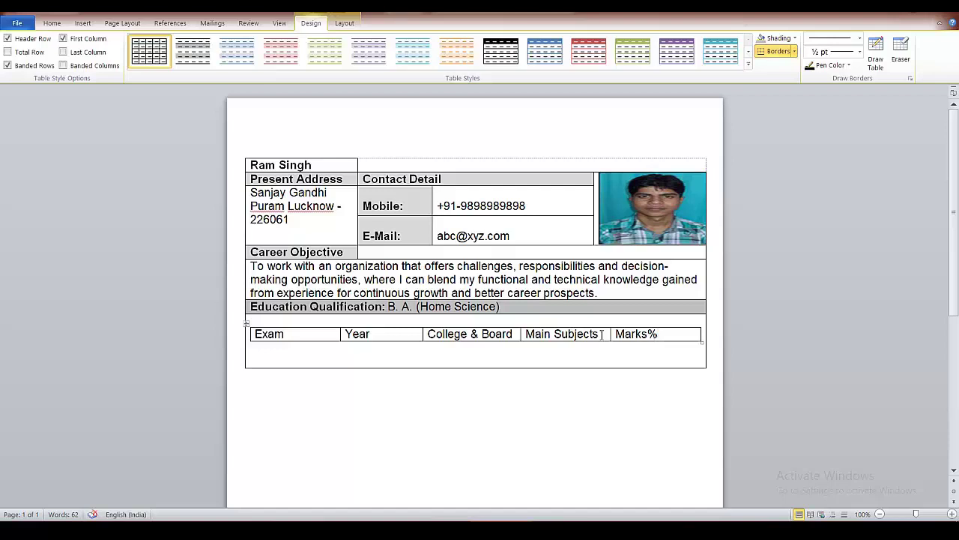
- Bold and centre the header row, widening the College & Board column to one line
{"action": "left_click_drag", "start_coordinate": [638, 339], "coordinate": [270, 335]}
{"action": "key", "text": "ctrl+b"}
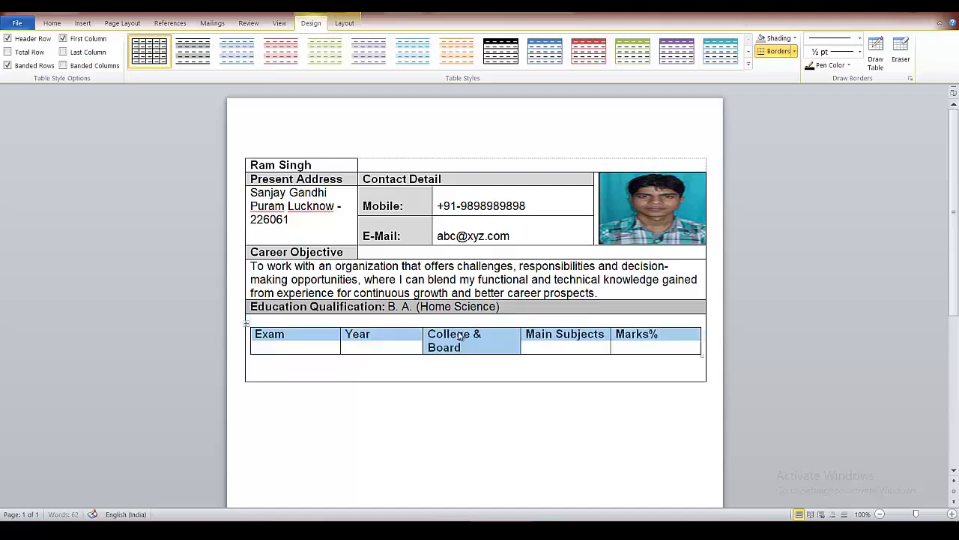
{"action": "left_click", "coordinate": [491, 338]}
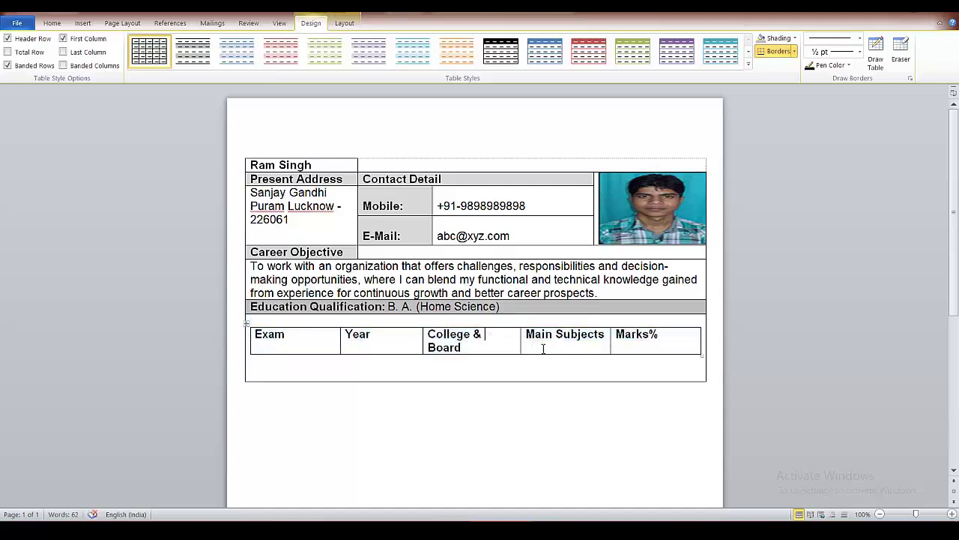
{"action": "left_click_drag", "start_coordinate": [520, 337], "coordinate": [329, 337]}
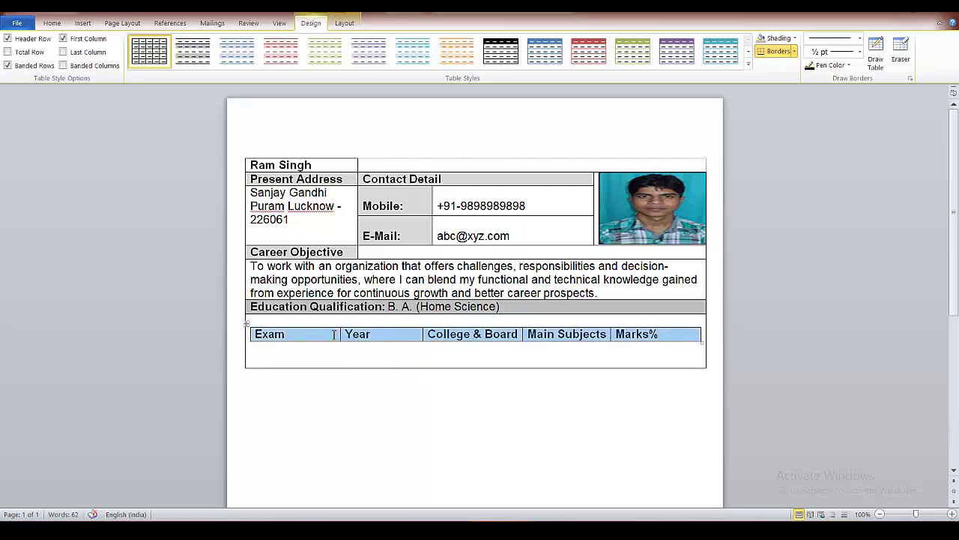
{"action": "left_click", "coordinate": [55, 23]}
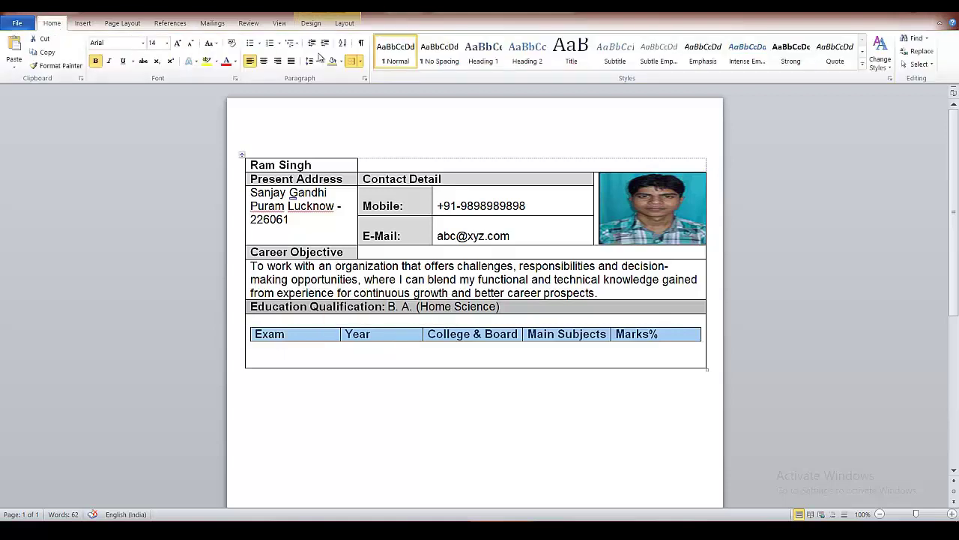
{"action": "left_click", "coordinate": [265, 61]}
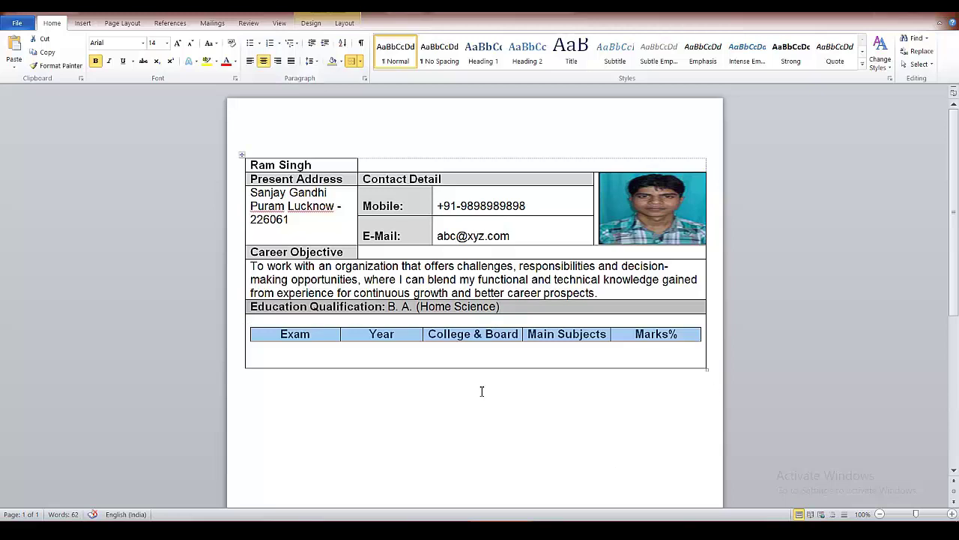
{"action": "left_click", "coordinate": [460, 367]}
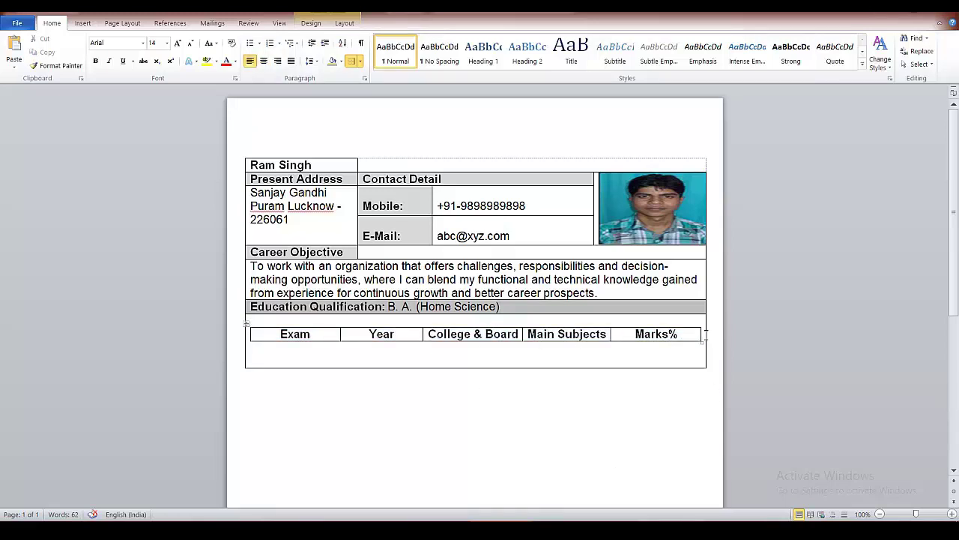
- Add a PG row below the education header, plus an empty row under it
{"action": "left_click", "coordinate": [705, 334]}
{"action": "key", "text": "Return"}
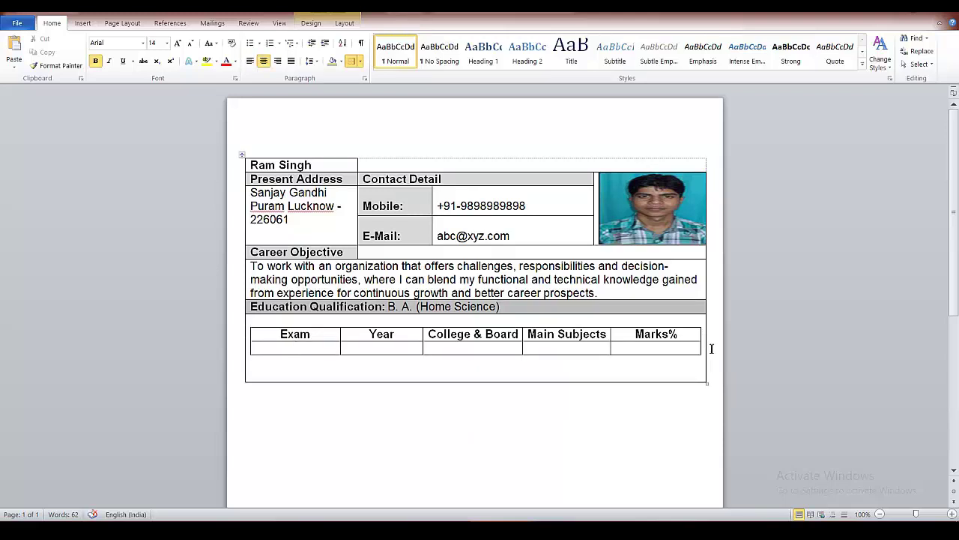
{"action": "type", "text": "PG"}
{"action": "left_click", "coordinate": [706, 348]}
{"action": "key", "text": "Return"}
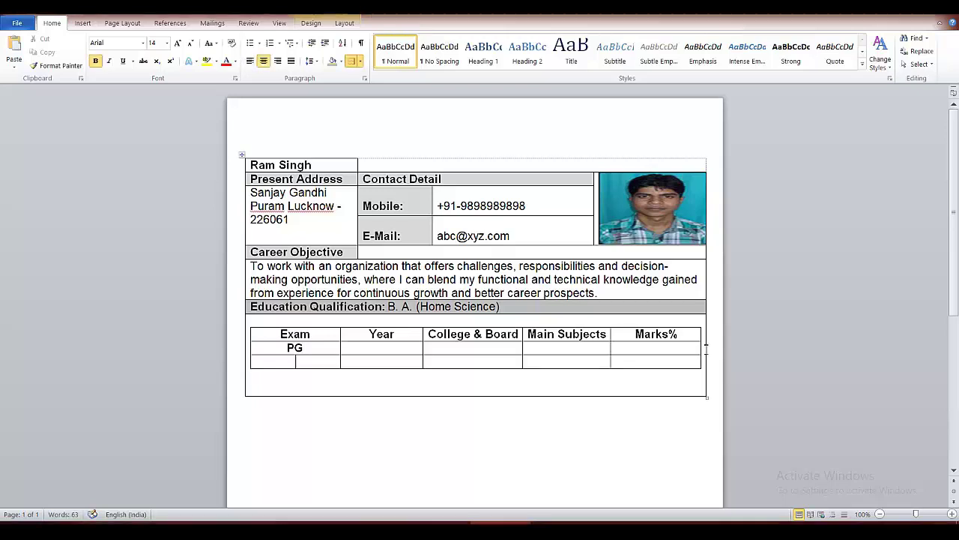
- Change the qualification heading from B. A. to M. A
{"action": "left_click", "coordinate": [389, 307]}
{"action": "left_click_drag", "start_coordinate": [389, 307], "coordinate": [395, 306]}
{"action": "type", "text": "M"}
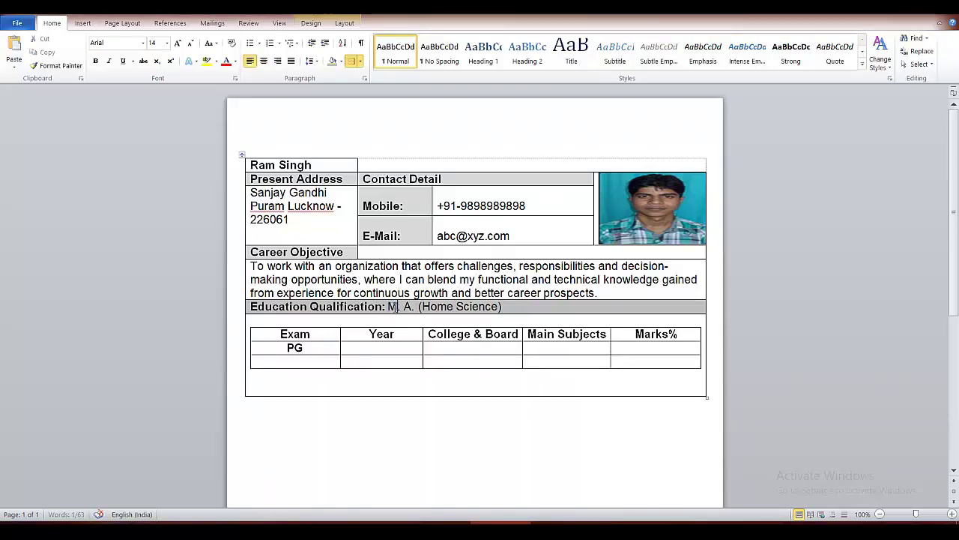
- Add Graduation, Intermediate and High School rows below PG in the Exam column
{"action": "left_click", "coordinate": [308, 362]}
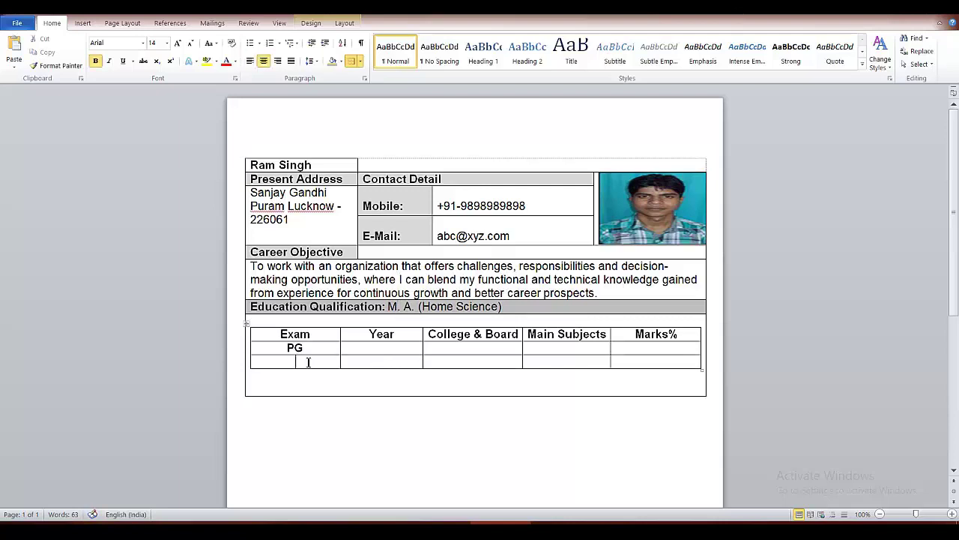
{"action": "type", "text": "UG"}
{"action": "left_click", "coordinate": [705, 362]}
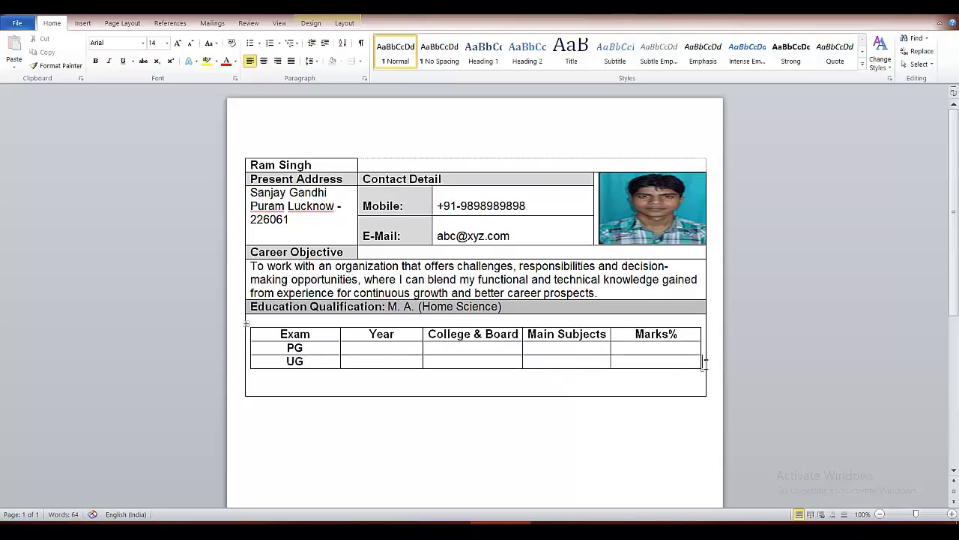
{"action": "key", "text": "Return"}
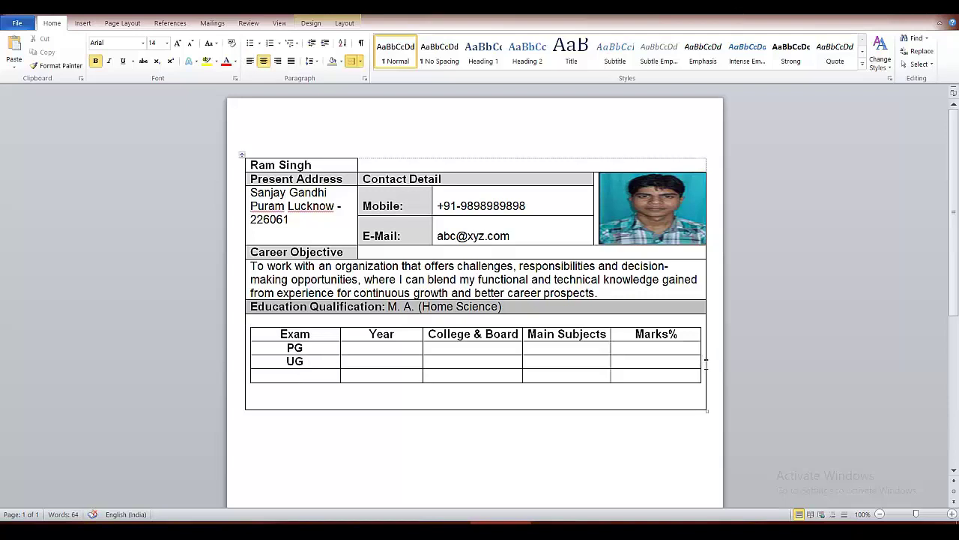
{"action": "double_click", "coordinate": [287, 362]}
{"action": "type", "text": "Gradua"}
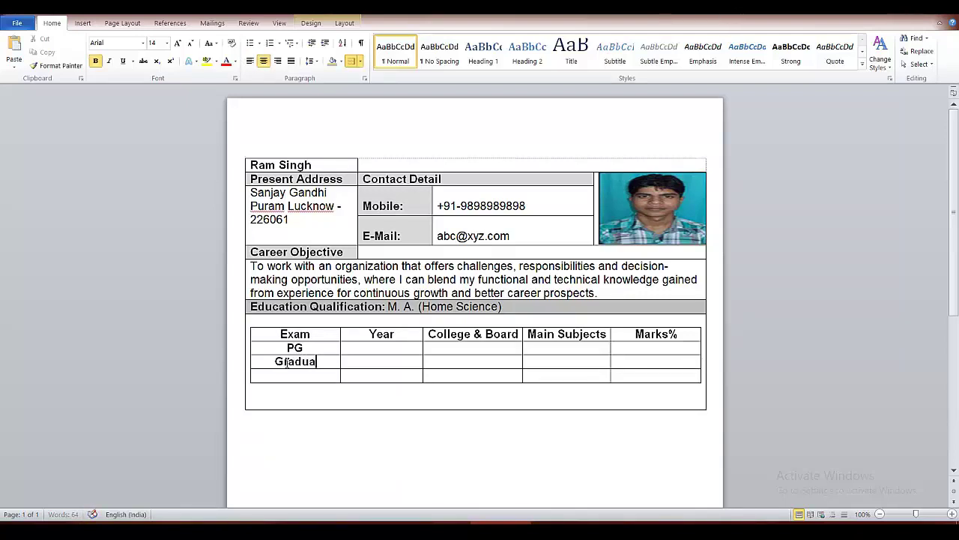
{"action": "type", "text": "tion"}
{"action": "left_click", "coordinate": [281, 376]}
{"action": "type", "text": "Inter"}
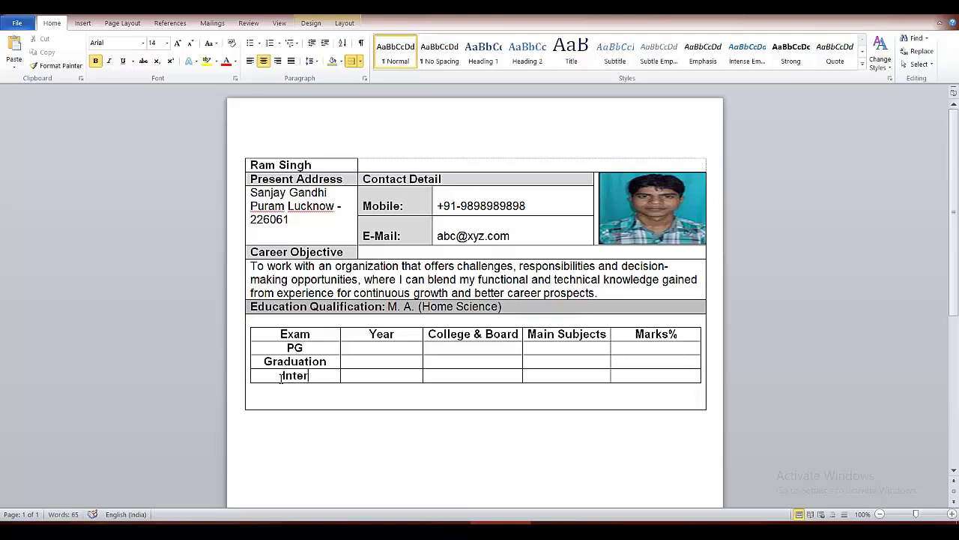
{"action": "type", "text": "mediate"}
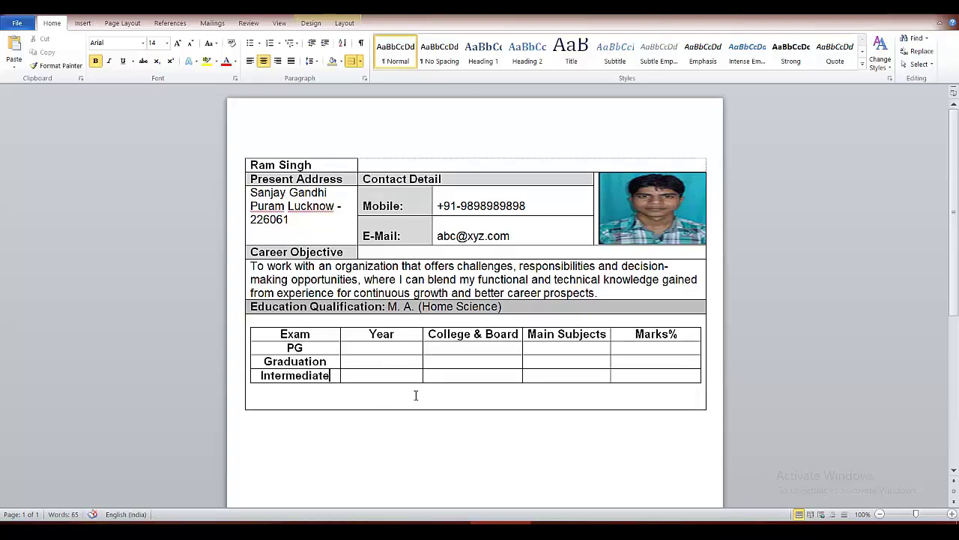
{"action": "left_click", "coordinate": [703, 377]}
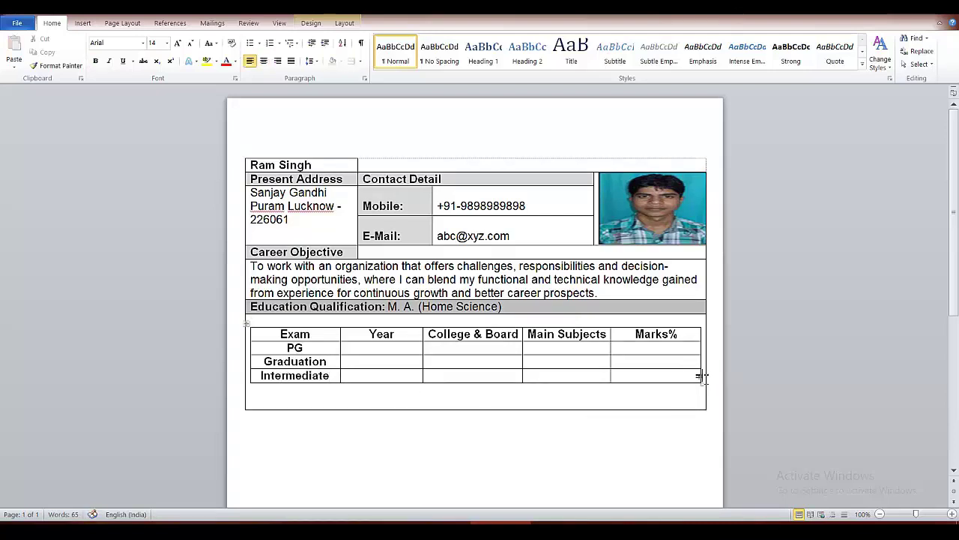
{"action": "key", "text": "Return"}
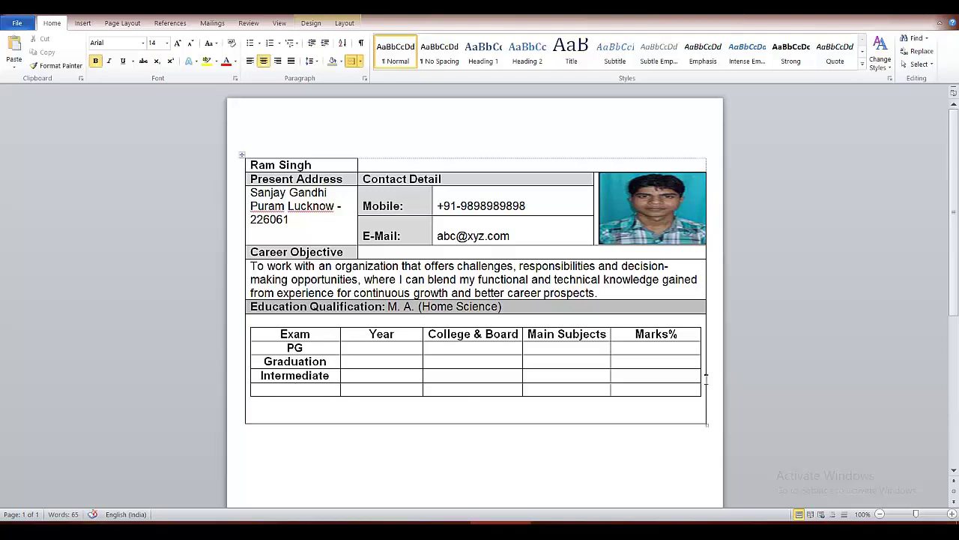
{"action": "type", "text": "H"}
{"action": "type", "text": "igh School"}
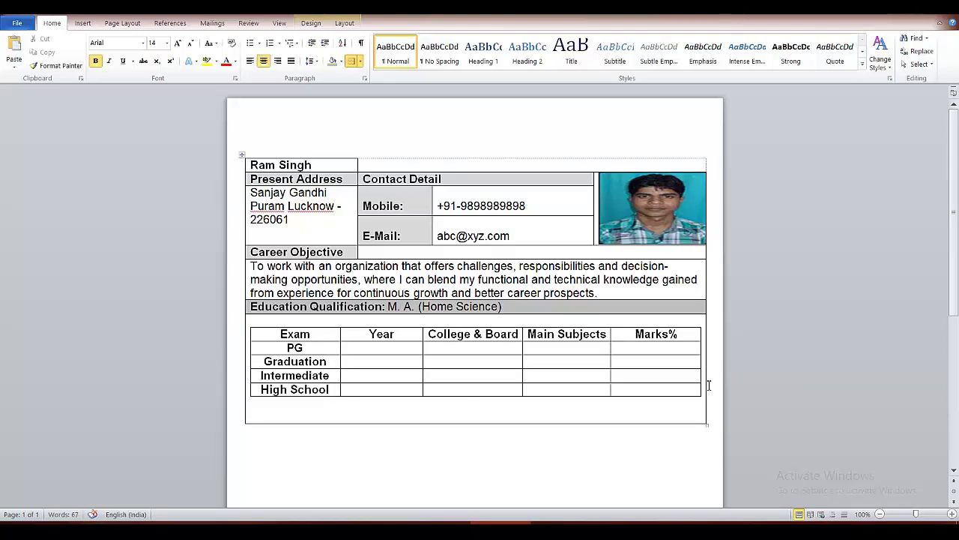
{"action": "left_click", "coordinate": [401, 391]}
- Enter years 2010, 2012, 2015 and 2017 for High School, Intermediate, Graduation and PG
{"action": "type", "text": "20"}
{"action": "type", "text": "10"}
{"action": "left_click", "coordinate": [397, 377]}
{"action": "type", "text": "2012"}
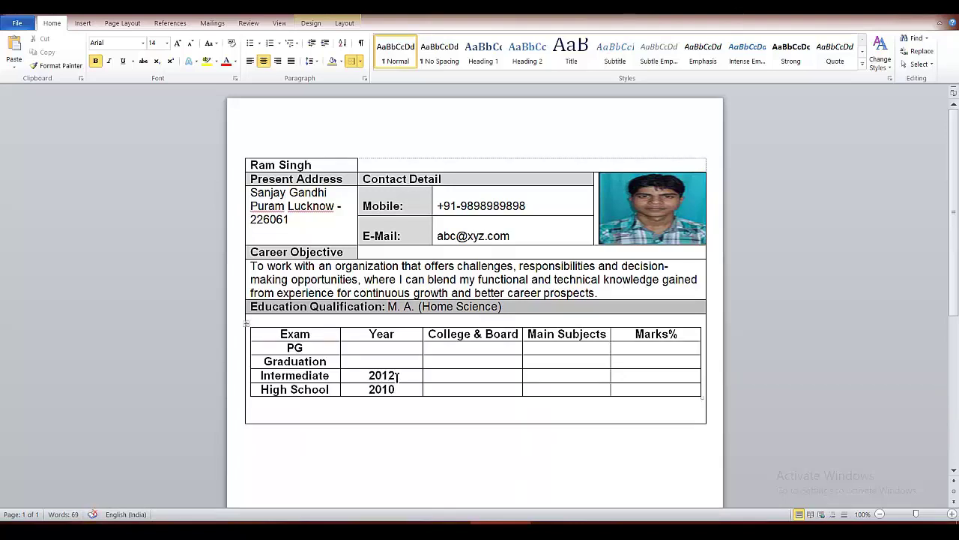
{"action": "key", "text": "Up"}
{"action": "type", "text": "2015"}
{"action": "key", "text": "Up"}
{"action": "type", "text": "2017"}
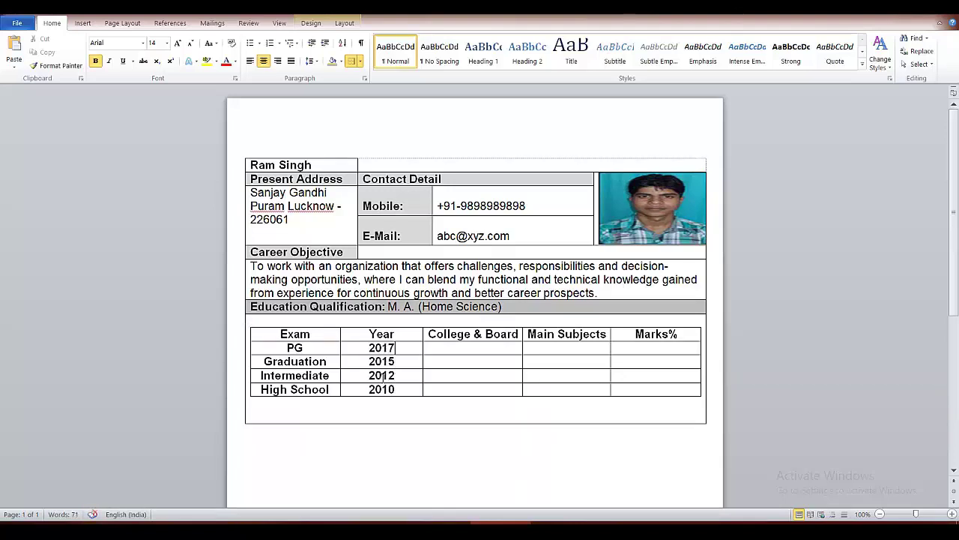
- Fill every College & Board cell with 'XYZ college'
{"action": "left_click_drag", "start_coordinate": [365, 347], "coordinate": [636, 391]}
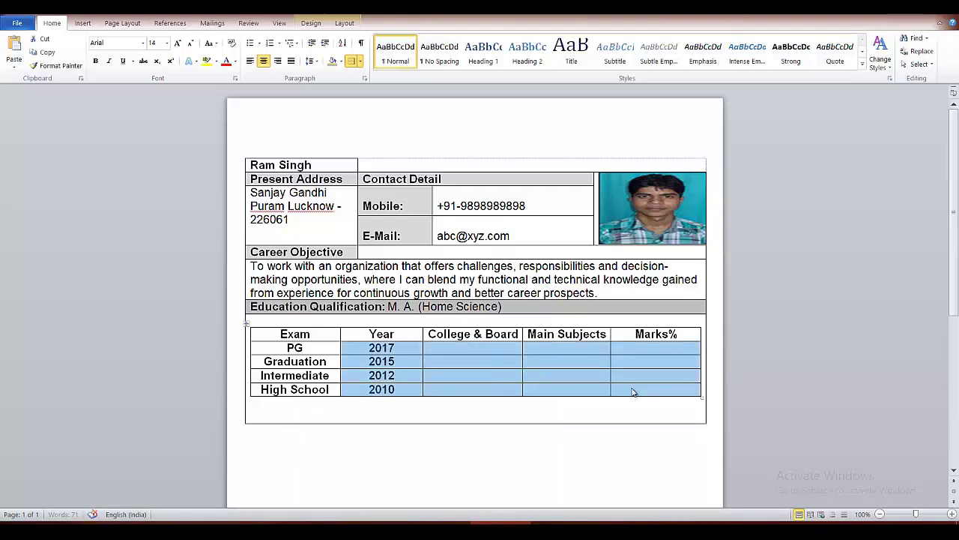
{"action": "left_click", "coordinate": [451, 349]}
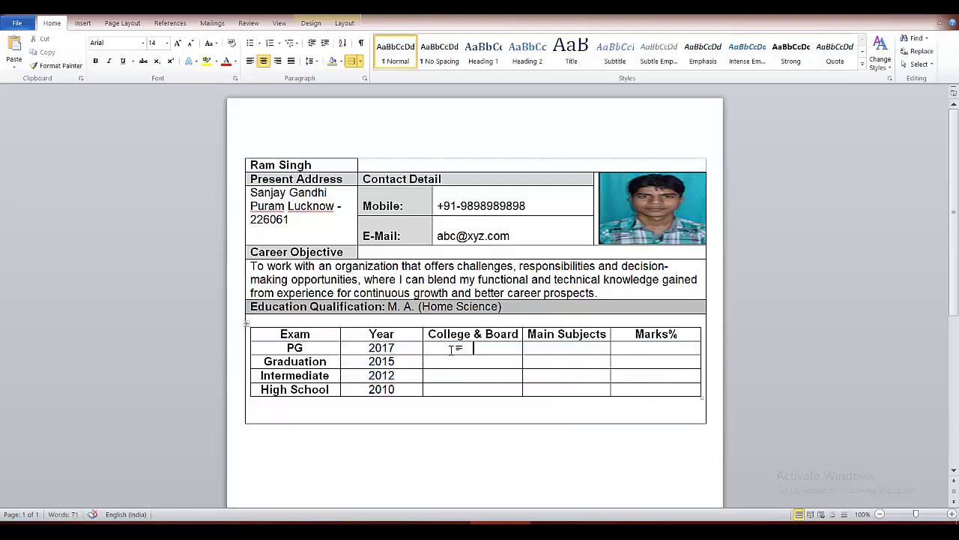
{"action": "type", "text": "XYZ "}
{"action": "type", "text": "college"}
{"action": "key", "text": "shift+Home"}
{"action": "key", "text": "ctrl+c"}
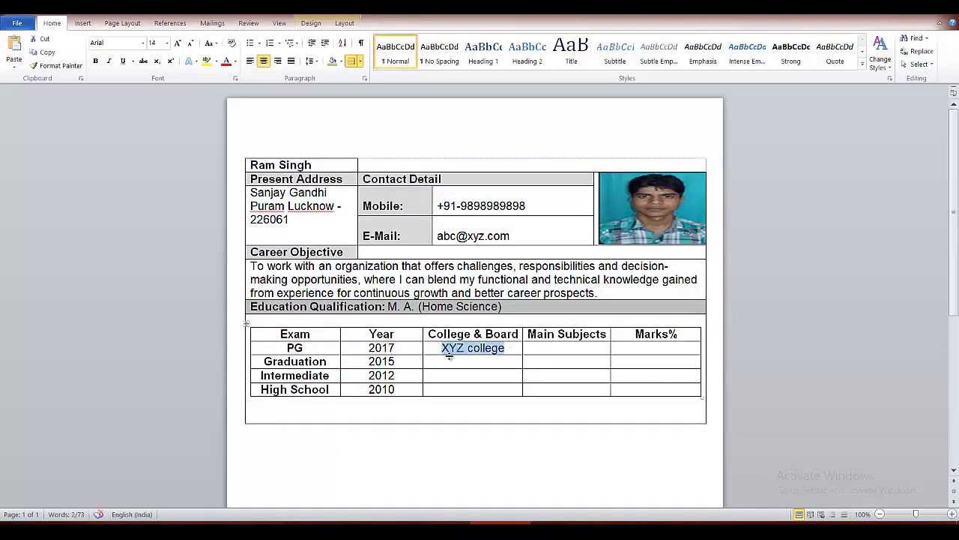
{"action": "left_click", "coordinate": [452, 363]}
{"action": "key", "text": "ctrl+v"}
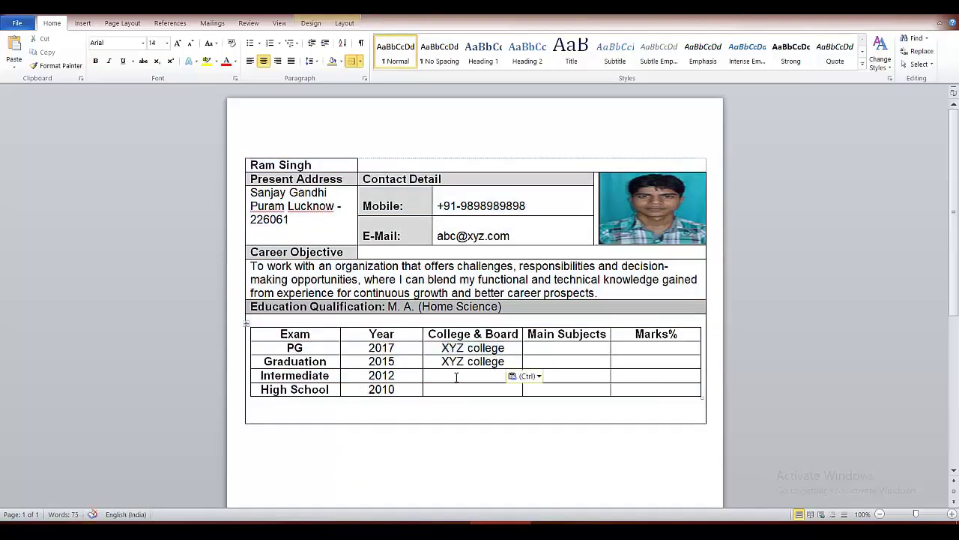
{"action": "left_click", "coordinate": [456, 376]}
{"action": "key", "text": "ctrl+v"}
{"action": "left_click", "coordinate": [457, 387]}
{"action": "key", "text": "ctrl+v"}
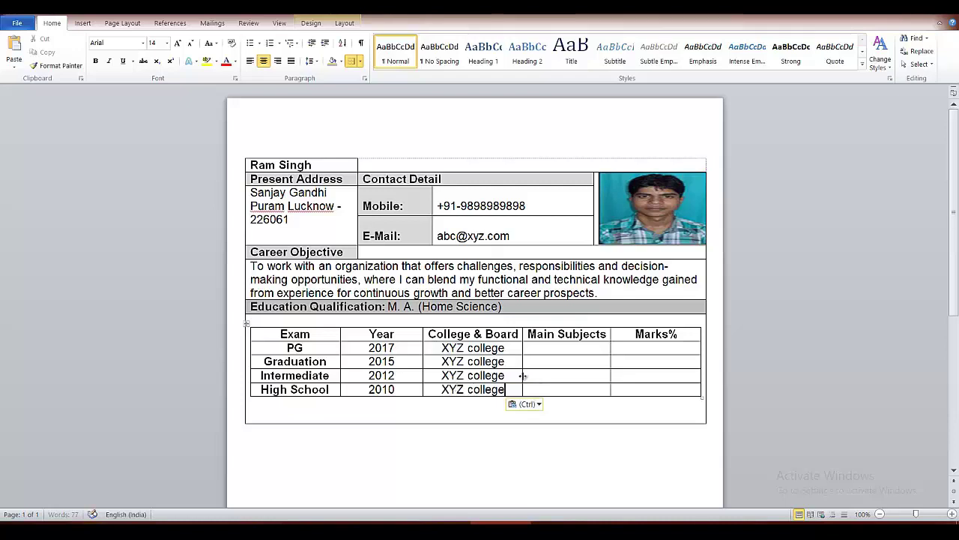
- Enter 'Home Science' as PG's main subject
{"action": "left_click", "coordinate": [557, 346]}
{"action": "type", "text": "Home Scien"}
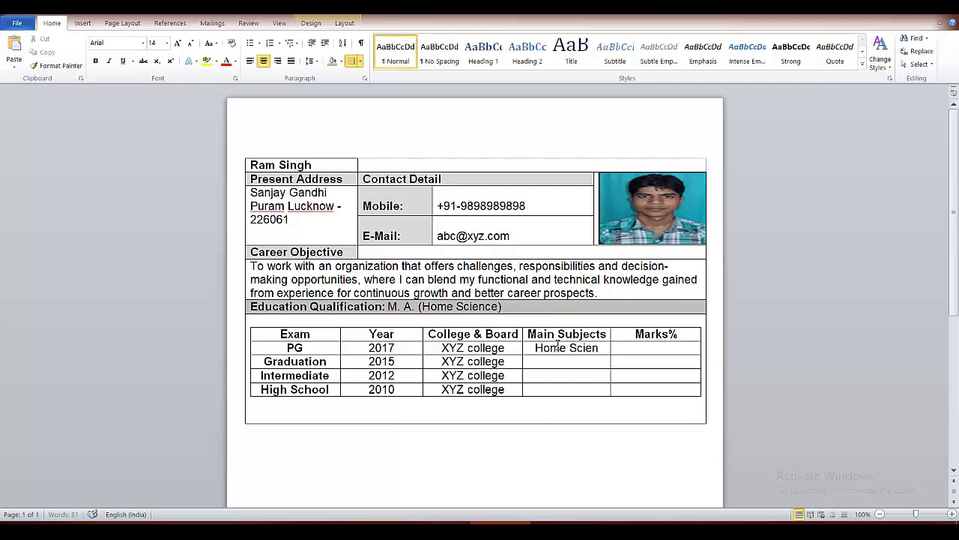
{"action": "type", "text": "ce"}
{"action": "key", "text": "Down"}
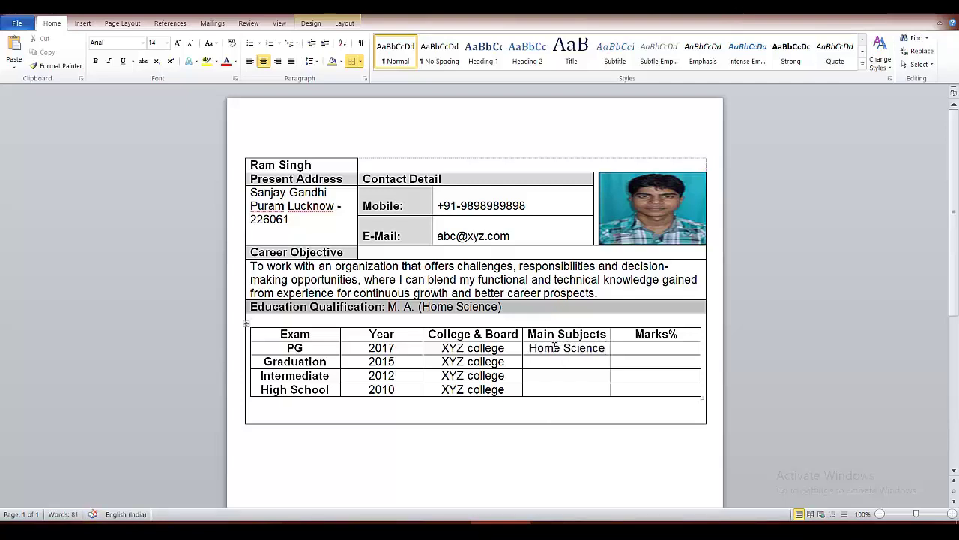
{"action": "double_click", "coordinate": [553, 349]}
{"action": "left_click_drag", "start_coordinate": [553, 349], "coordinate": [605, 349]}
- Put a dash in the Main Subjects cells for Graduation, Intermediate and High School
{"action": "key", "text": "ctrl+c"}
{"action": "left_click", "coordinate": [553, 363]}
{"action": "key", "text": "ctrl+v"}
{"action": "left_click", "coordinate": [526, 361]}
{"action": "key", "text": "Delete"}
{"action": "type", "text": "-"}
{"action": "left_click", "coordinate": [554, 374]}
{"action": "type", "text": "-"}
{"action": "left_click", "coordinate": [568, 390]}
{"action": "type", "text": "-"}
- Widen the Main Subjects column and enter 69% in every Marks% cell
{"action": "left_click_drag", "start_coordinate": [612, 348], "coordinate": [635, 347]}
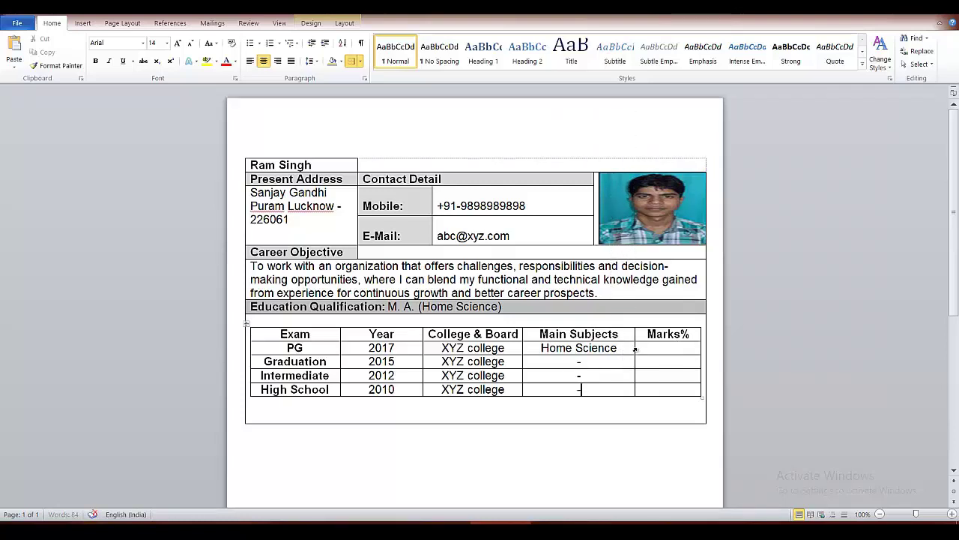
{"action": "left_click", "coordinate": [657, 347]}
{"action": "type", "text": "69%"}
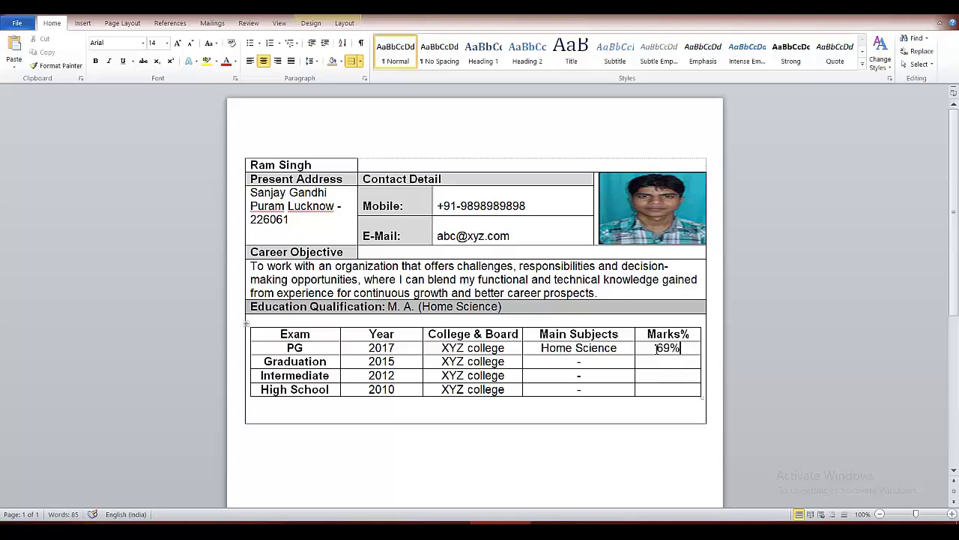
{"action": "left_click_drag", "start_coordinate": [682, 347], "coordinate": [652, 349]}
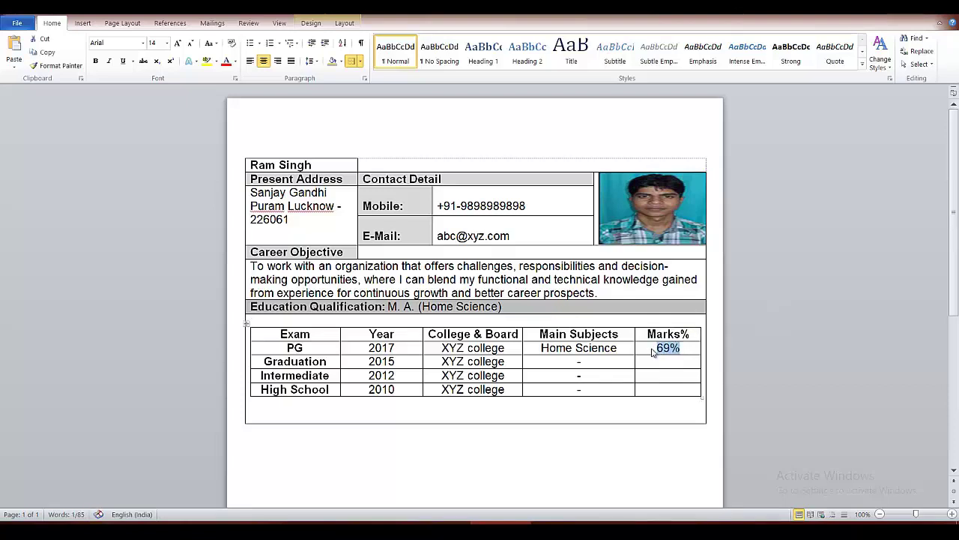
{"action": "key", "text": "ctrl+v"}
{"action": "key", "text": "Down"}
{"action": "key", "text": "ctrl+v"}
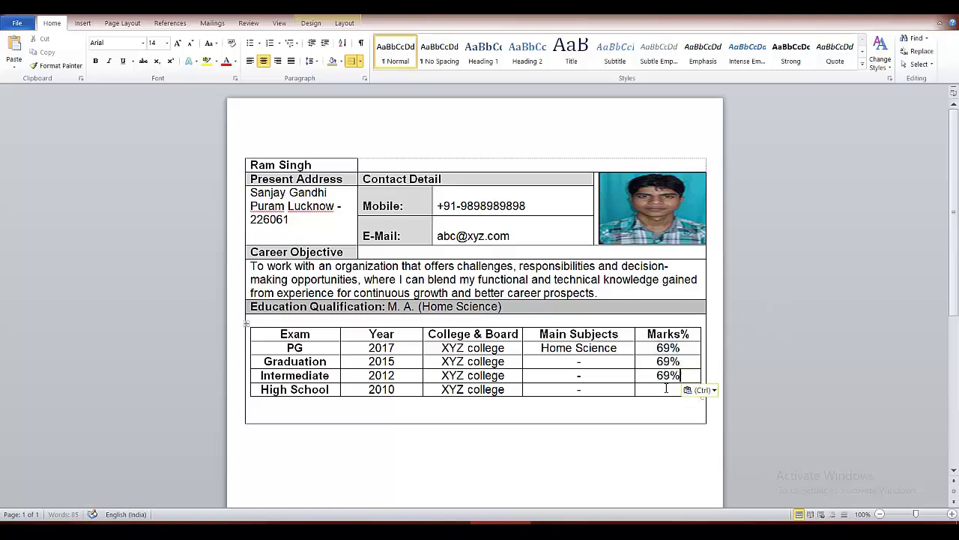
{"action": "key", "text": "Down"}
{"action": "key", "text": "ctrl+v"}
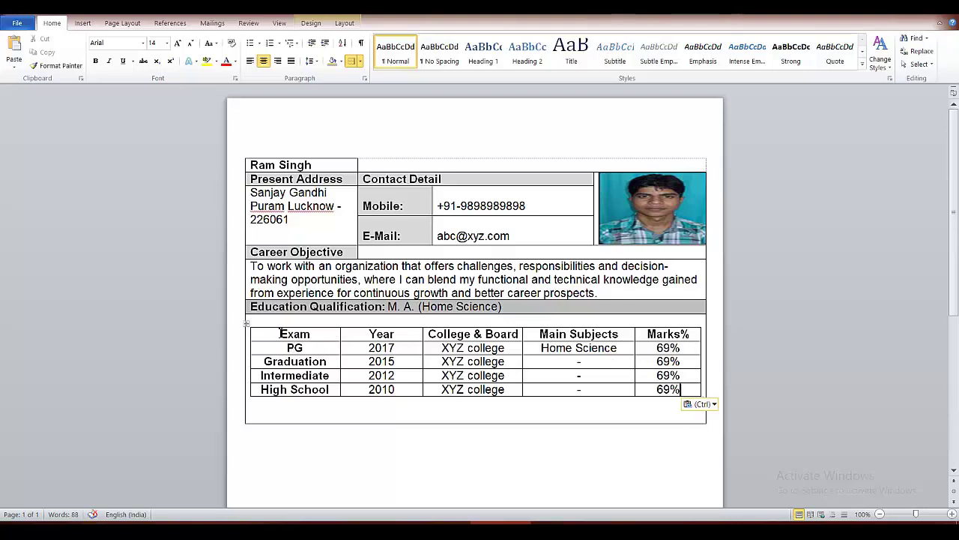
- Shade the education table's header row light blue
{"action": "left_click_drag", "start_coordinate": [280, 333], "coordinate": [631, 333]}
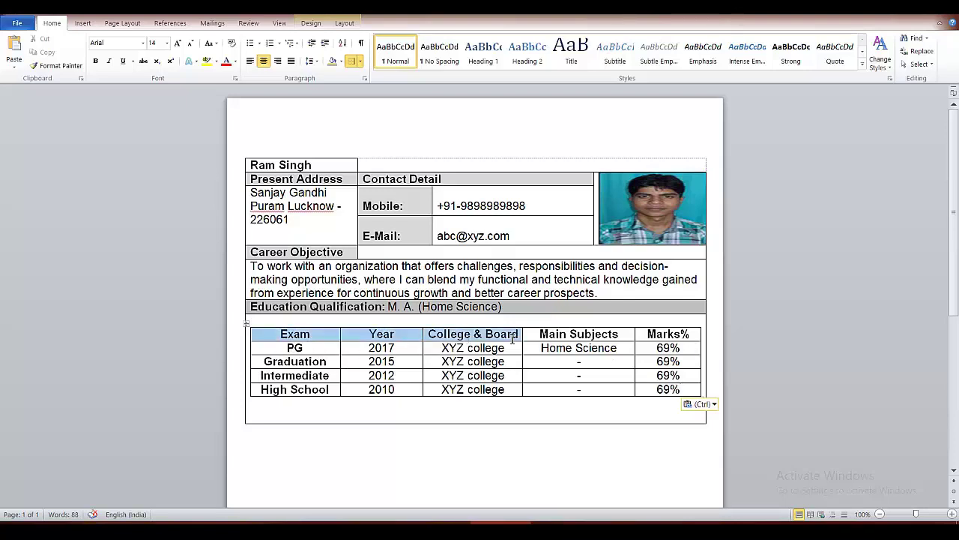
{"action": "left_click", "coordinate": [334, 63]}
{"action": "left_click", "coordinate": [332, 111]}
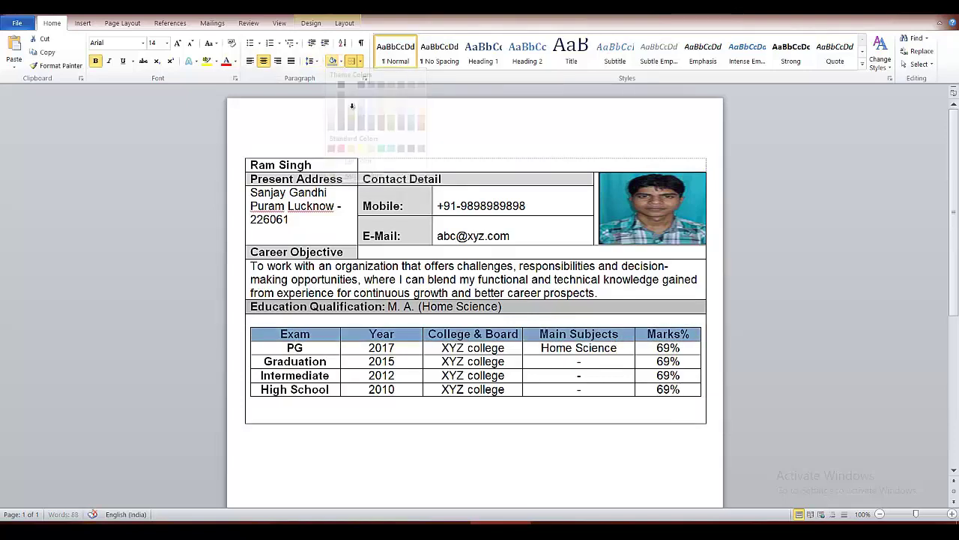
- Add a new row with a bold, grey-shaded 'Training:' heading below the education section
{"action": "left_click", "coordinate": [457, 347]}
{"action": "left_click", "coordinate": [715, 404]}
{"action": "key", "text": "Return"}
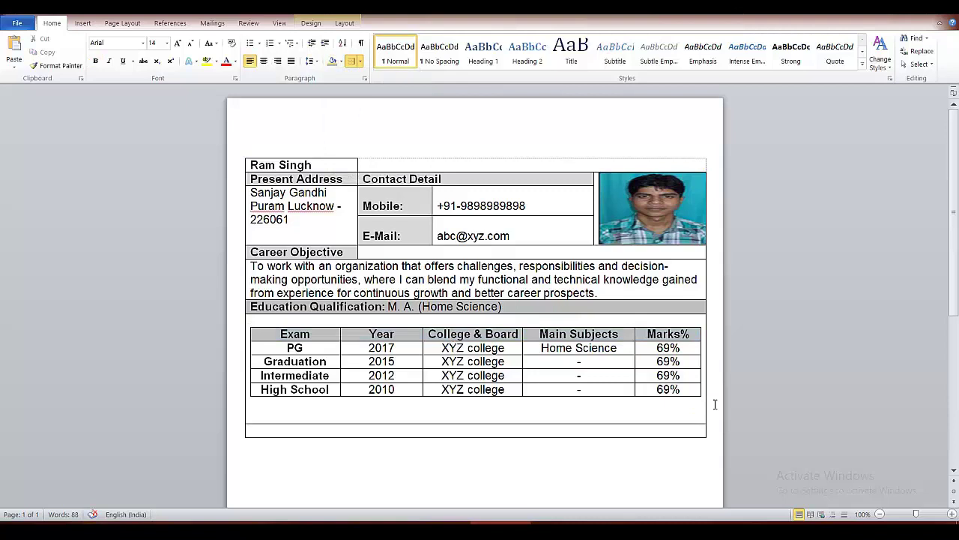
{"action": "type", "text": "Ta"}
{"action": "key", "text": "BackSpace"}
{"action": "key", "text": "BackSpace"}
{"action": "key", "text": "BackSpace"}
{"action": "type", "text": "Train"}
{"action": "type", "text": "ing:"}
{"action": "triple_click", "coordinate": [281, 432]}
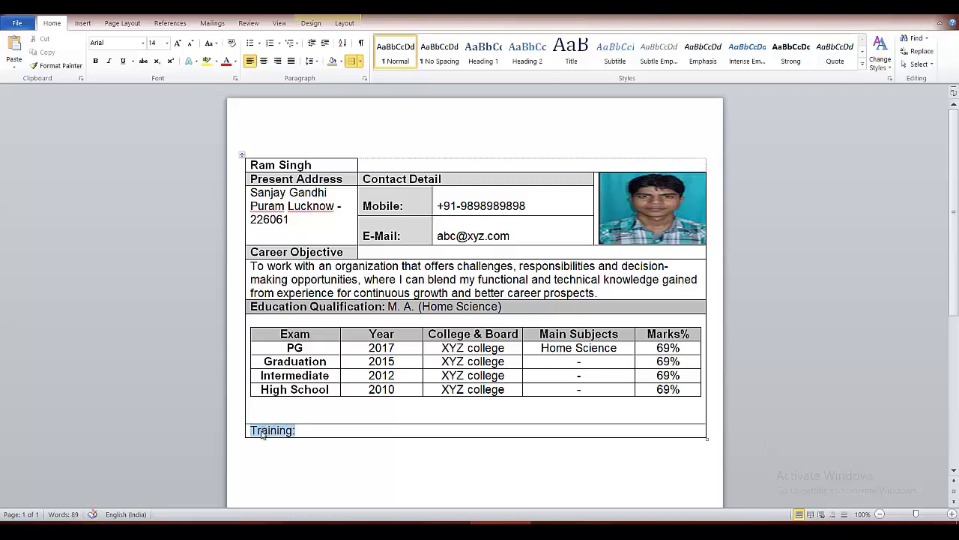
{"action": "left_click", "coordinate": [334, 63]}
{"action": "key", "text": "ctrl+b"}
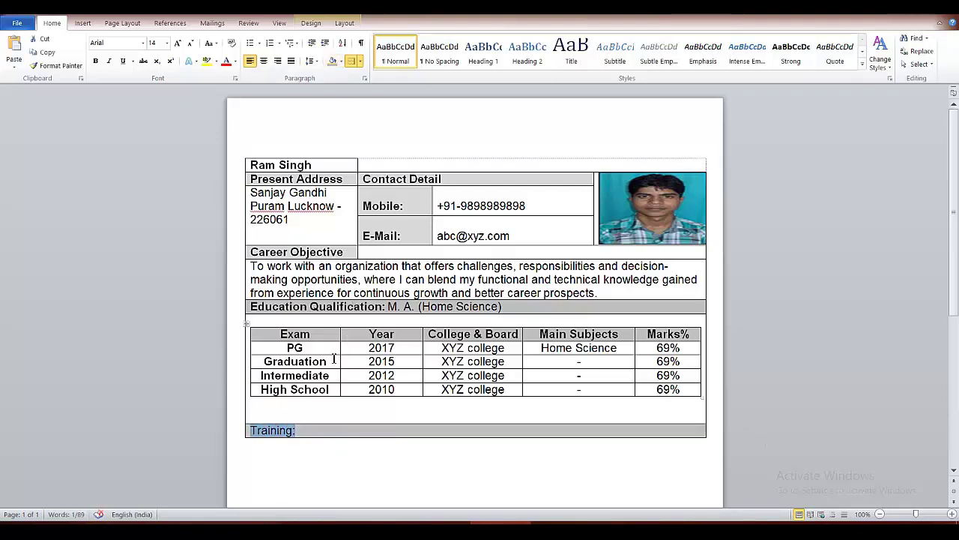
- Add an unshaded row below Training: and make it two lines taller
{"action": "key", "text": "Tab"}
{"action": "left_click", "coordinate": [341, 61]}
{"action": "left_click", "coordinate": [343, 160]}
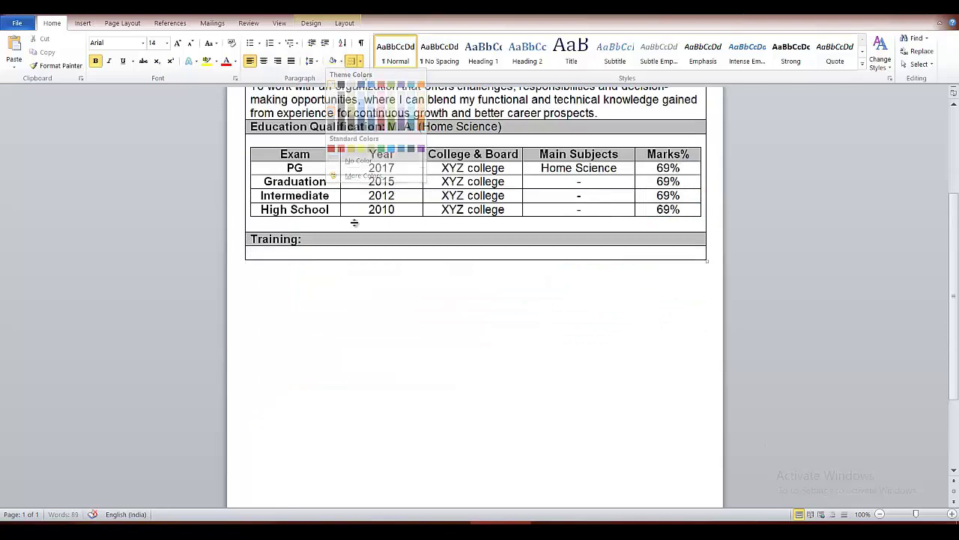
{"action": "key", "text": "Return"}
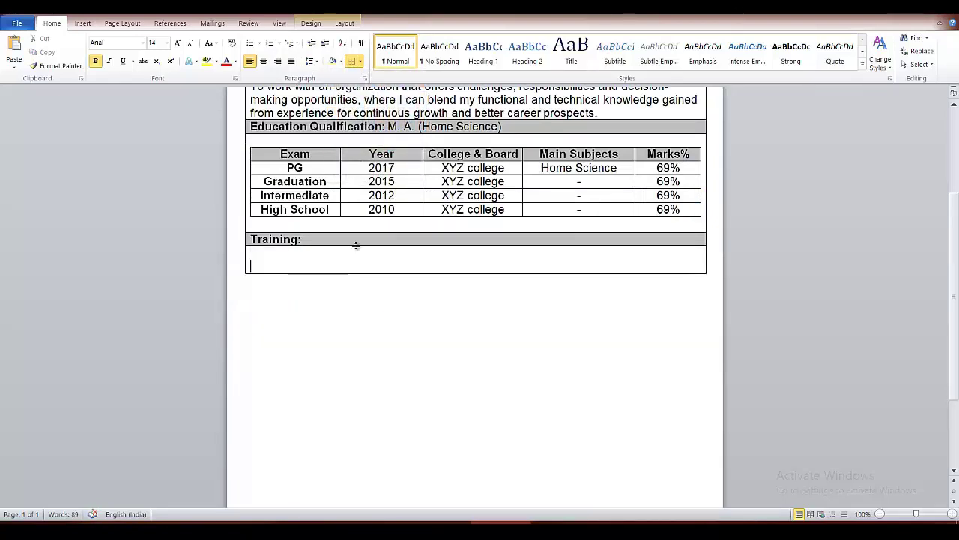
{"action": "key", "text": "Return"}
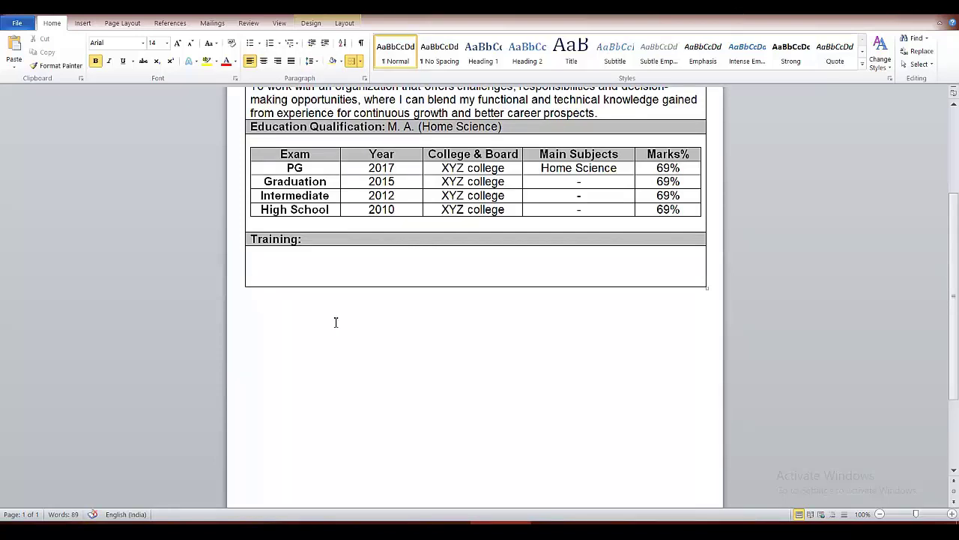
- Insert a four-column table under Training: and extend it to two rows
{"action": "left_click", "coordinate": [82, 23]}
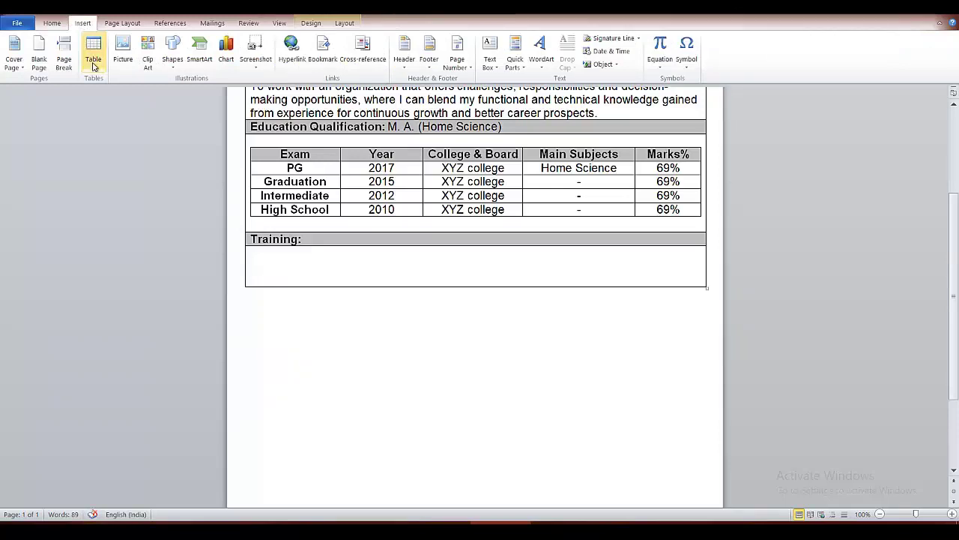
{"action": "left_click", "coordinate": [94, 60]}
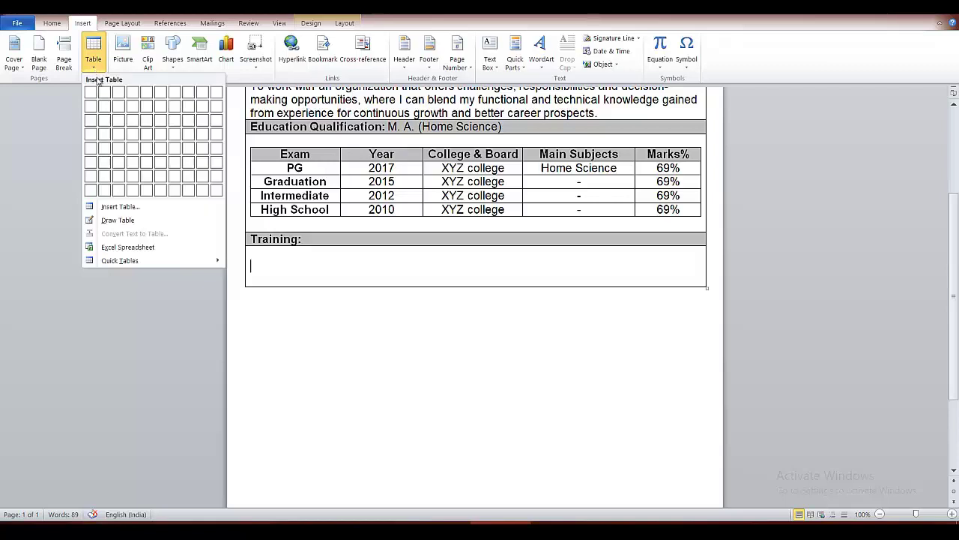
{"action": "left_click", "coordinate": [133, 93]}
{"action": "left_click", "coordinate": [704, 266]}
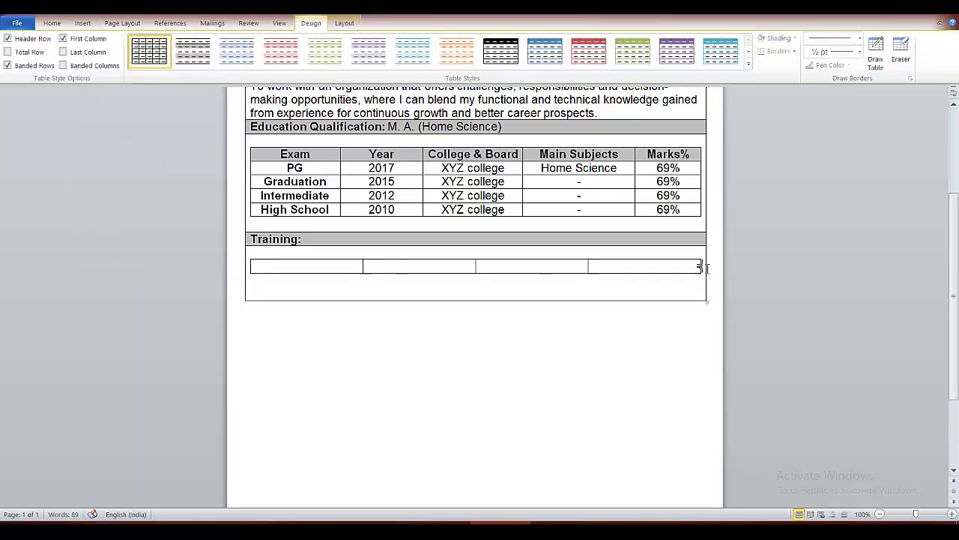
{"action": "key", "text": "Return"}
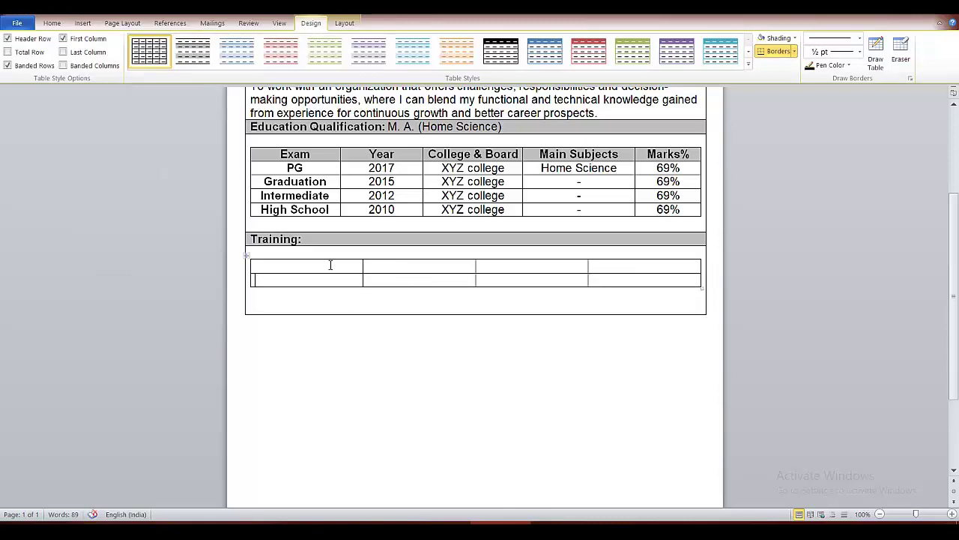
{"action": "left_click", "coordinate": [83, 23]}
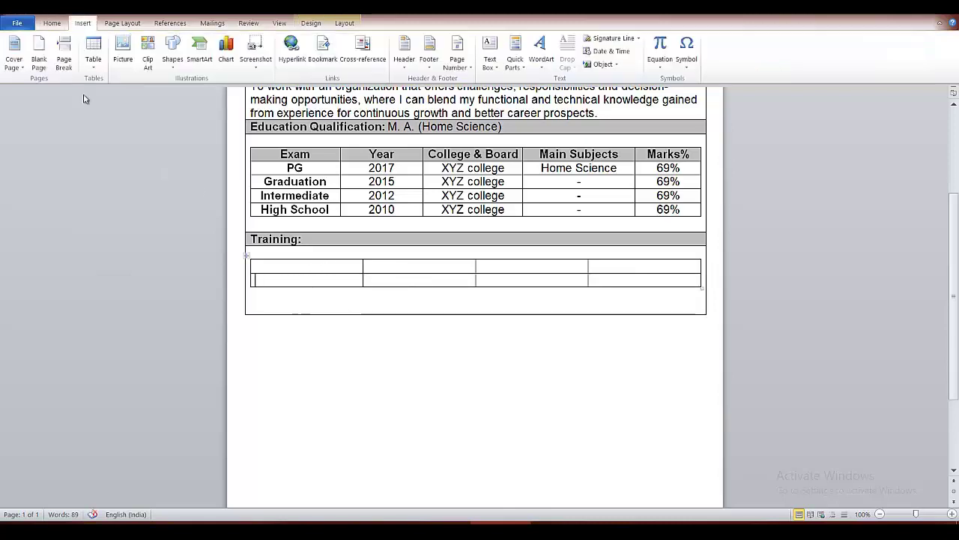
{"action": "left_click", "coordinate": [95, 71]}
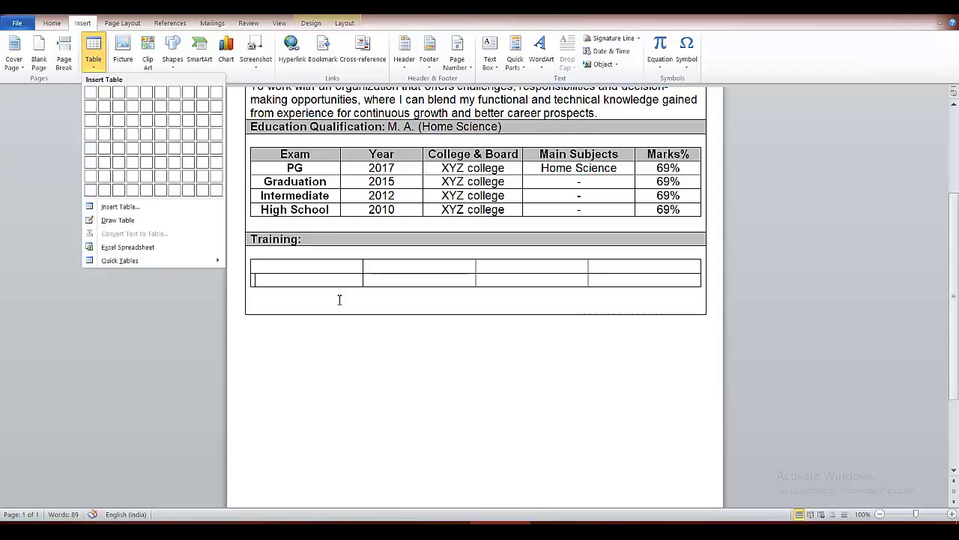
{"action": "left_click", "coordinate": [329, 295]}
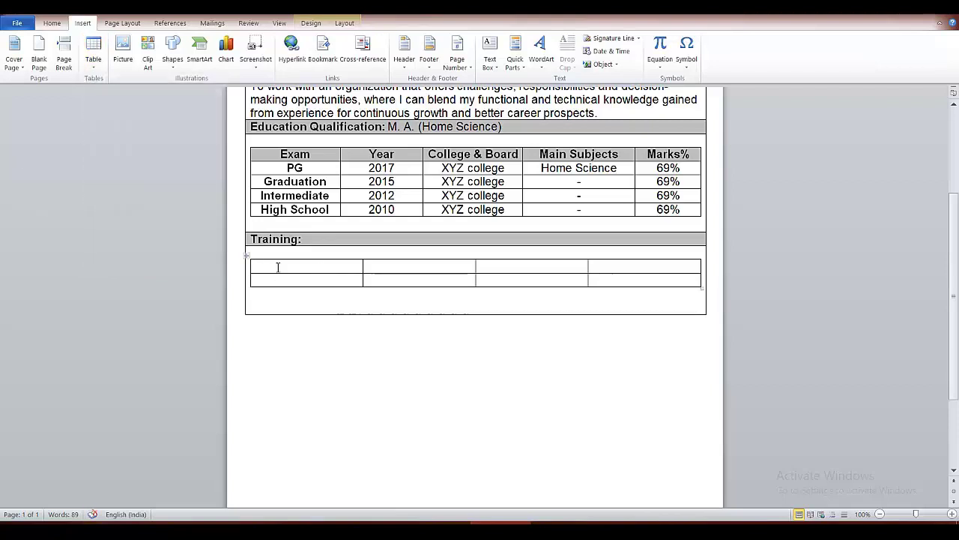
- Enter the Training table headings Organization, Training Topic/Assignment, Duration and Remarks, then select the header row
{"action": "type", "text": "Organi"}
{"action": "type", "text": "za"}
{"action": "type", "text": "tion"}
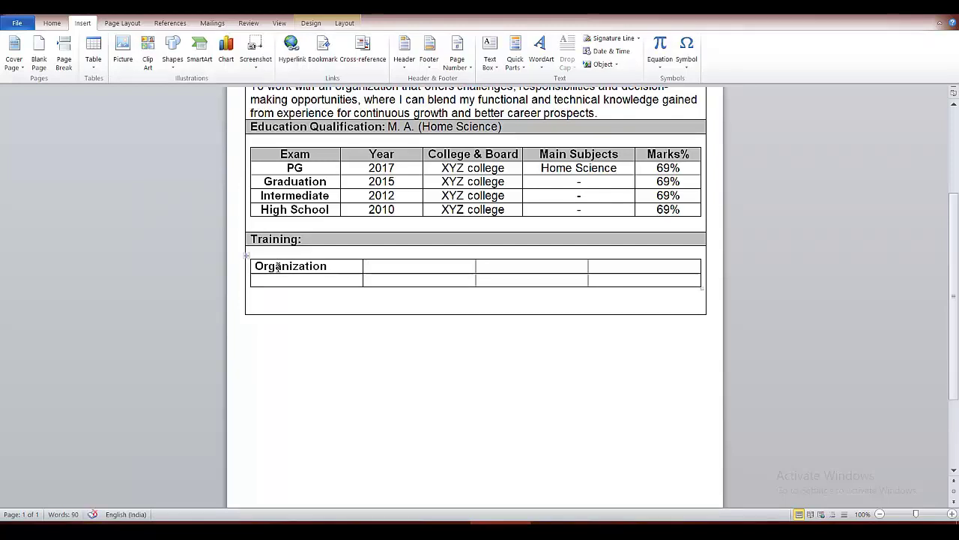
{"action": "key", "text": "Tab"}
{"action": "type", "text": "Train"}
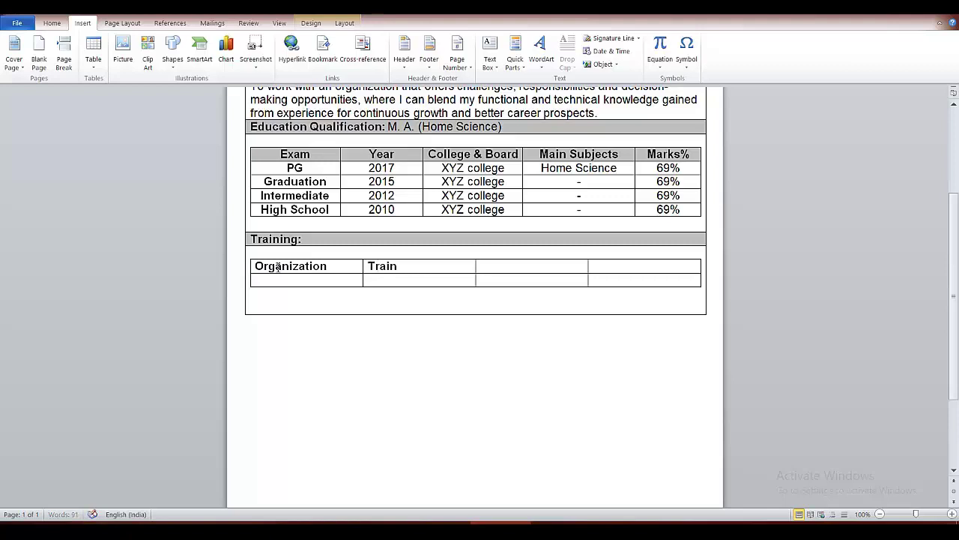
{"action": "type", "text": "ing Topic/Assi"}
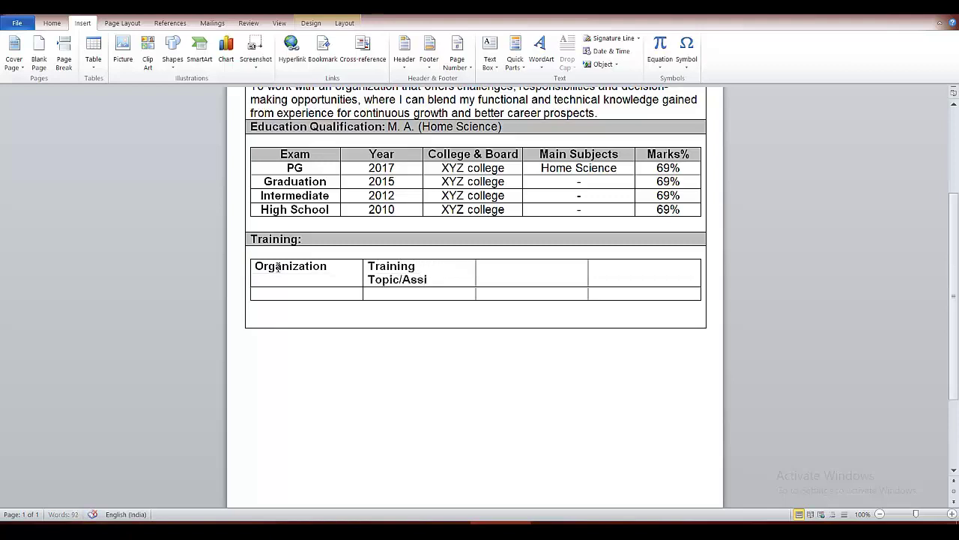
{"action": "type", "text": "gnment"}
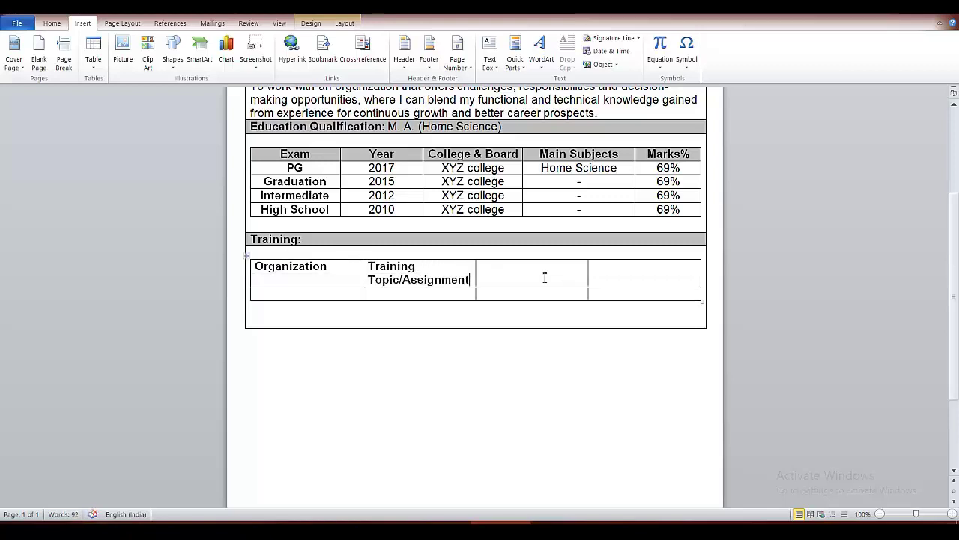
{"action": "key", "text": "Tab"}
{"action": "type", "text": "Du"}
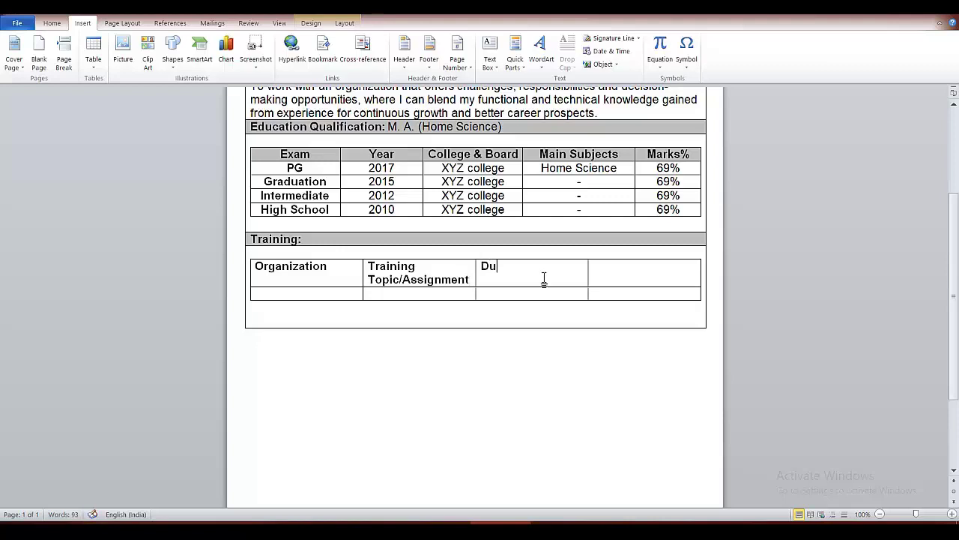
{"action": "type", "text": "ration"}
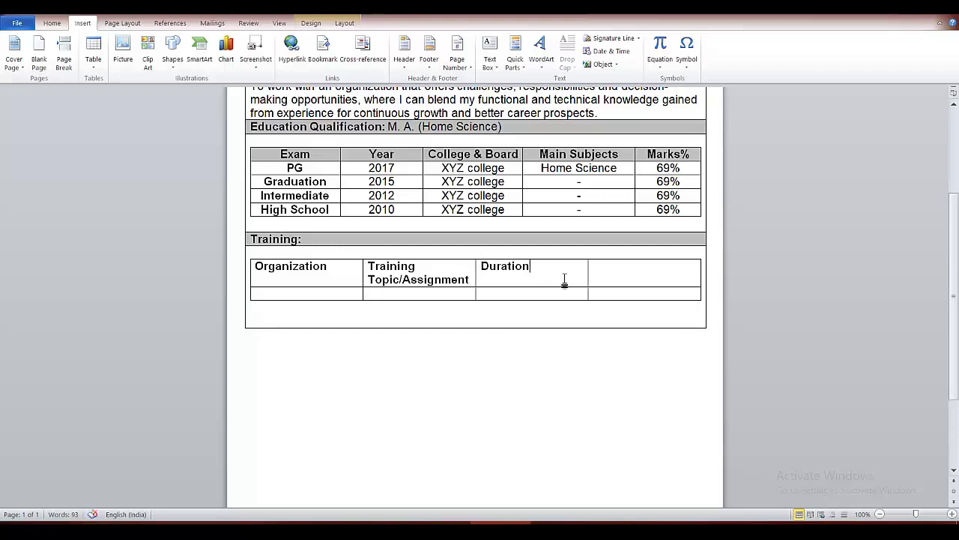
{"action": "left_click", "coordinate": [650, 279]}
{"action": "type", "text": "Remarks"}
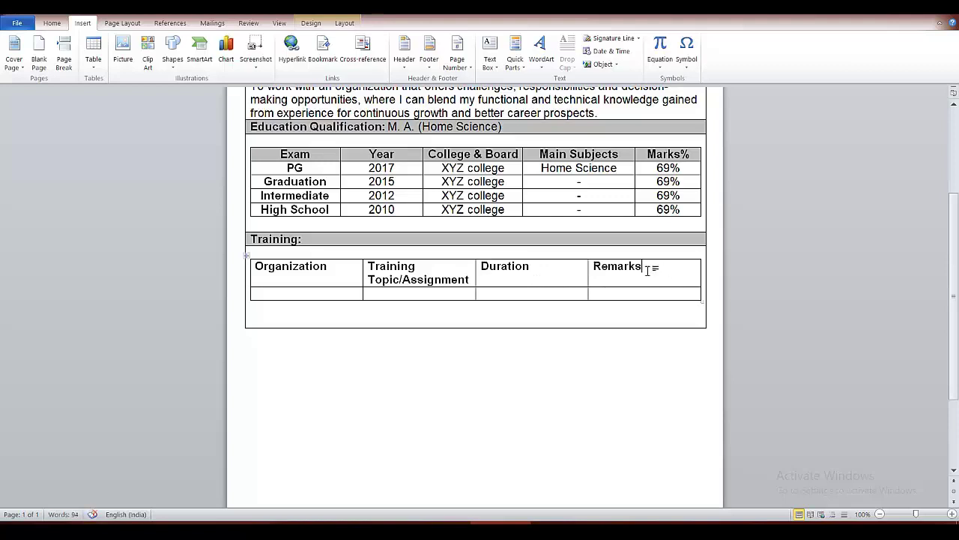
{"action": "left_click_drag", "start_coordinate": [648, 270], "coordinate": [338, 274]}
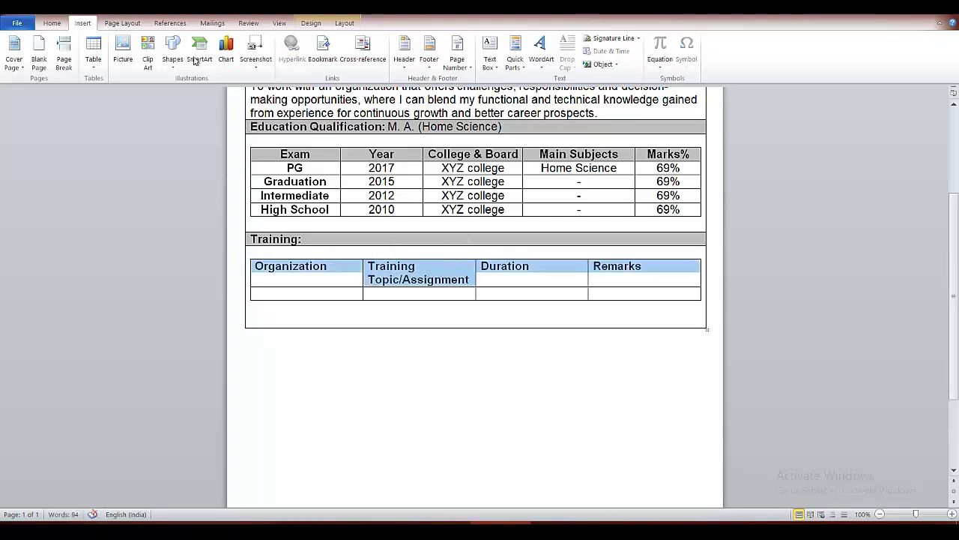
{"action": "left_click", "coordinate": [52, 23]}
- Centre the header row and widen the Training Topic/Assignment, Duration and Organization columns so headings fit
{"action": "left_click", "coordinate": [263, 61]}
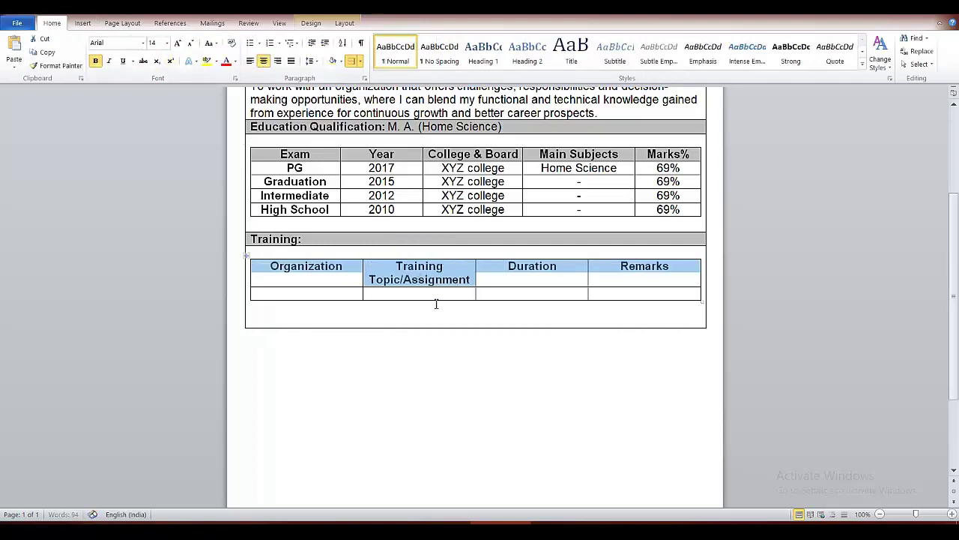
{"action": "left_click", "coordinate": [469, 274]}
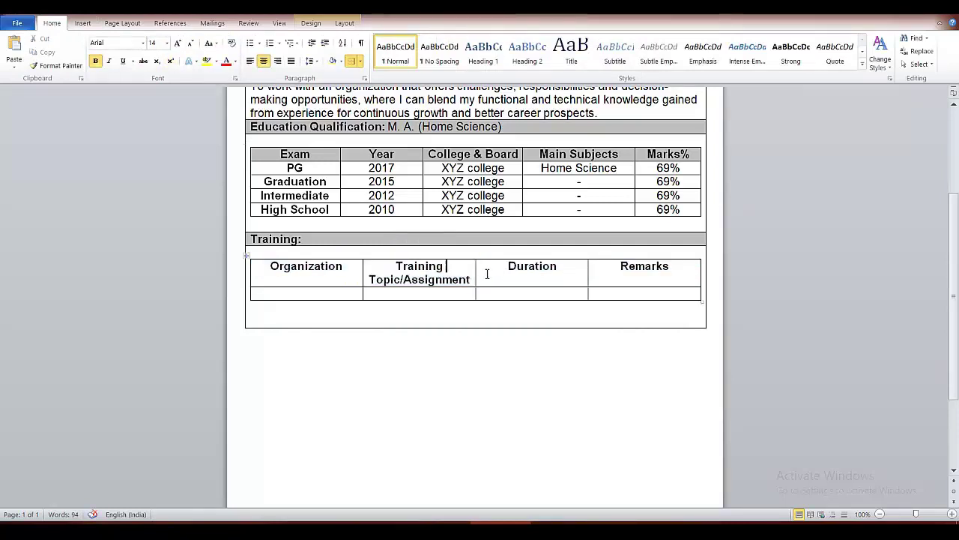
{"action": "left_click_drag", "start_coordinate": [475, 272], "coordinate": [522, 274]}
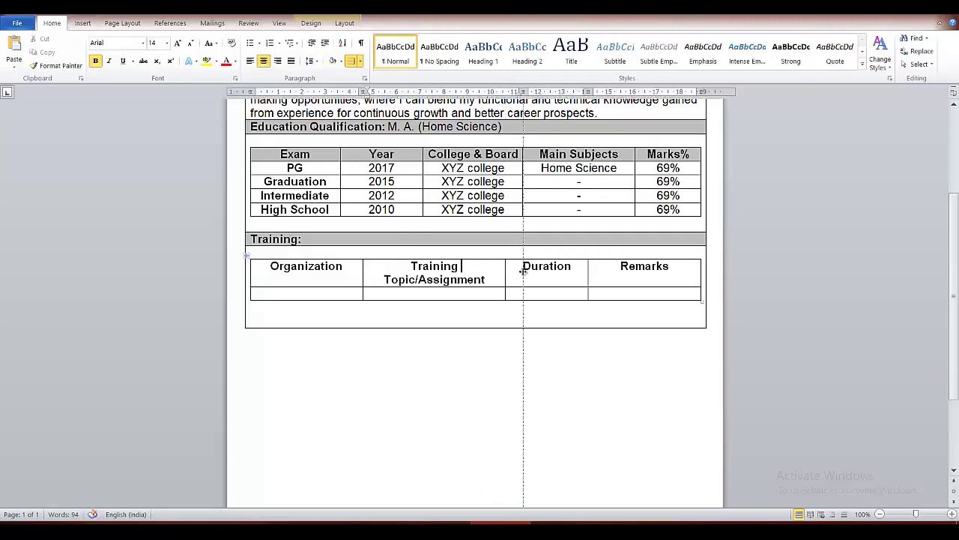
{"action": "left_click", "coordinate": [549, 276]}
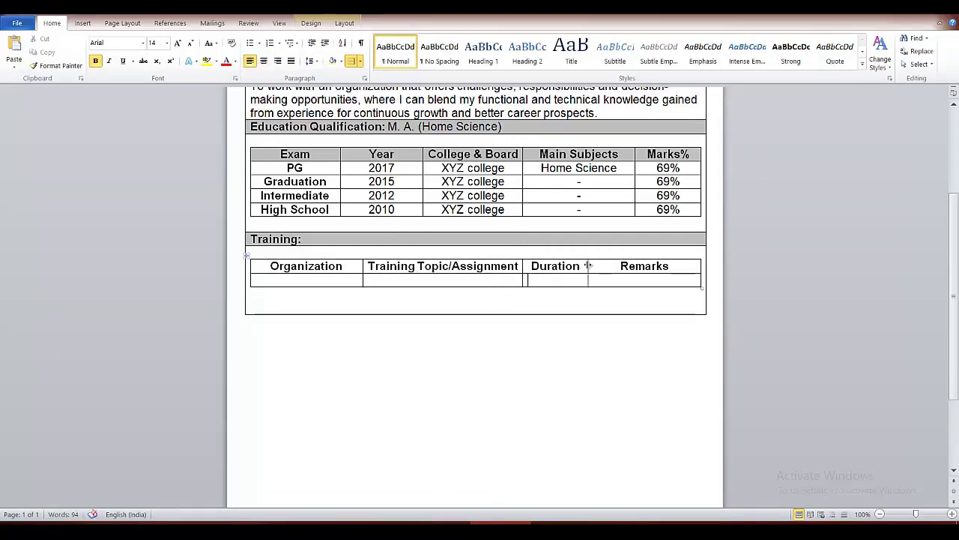
{"action": "left_click_drag", "start_coordinate": [589, 266], "coordinate": [605, 272]}
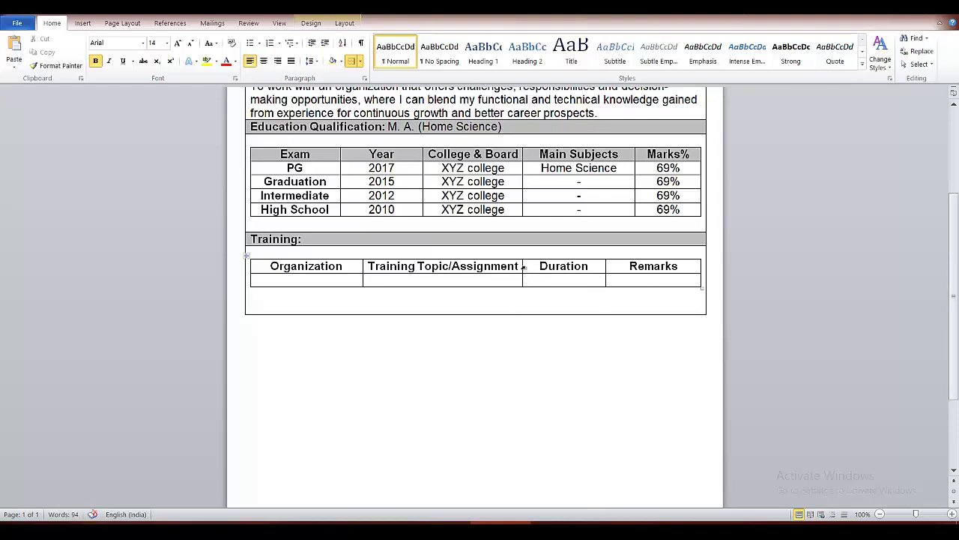
{"action": "left_click_drag", "start_coordinate": [525, 265], "coordinate": [529, 266]}
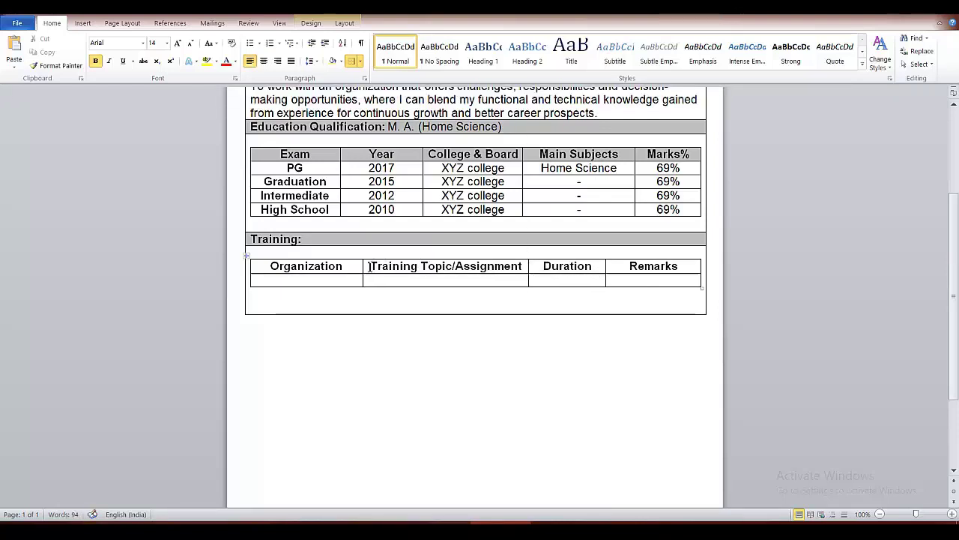
{"action": "left_click_drag", "start_coordinate": [361, 266], "coordinate": [368, 266]}
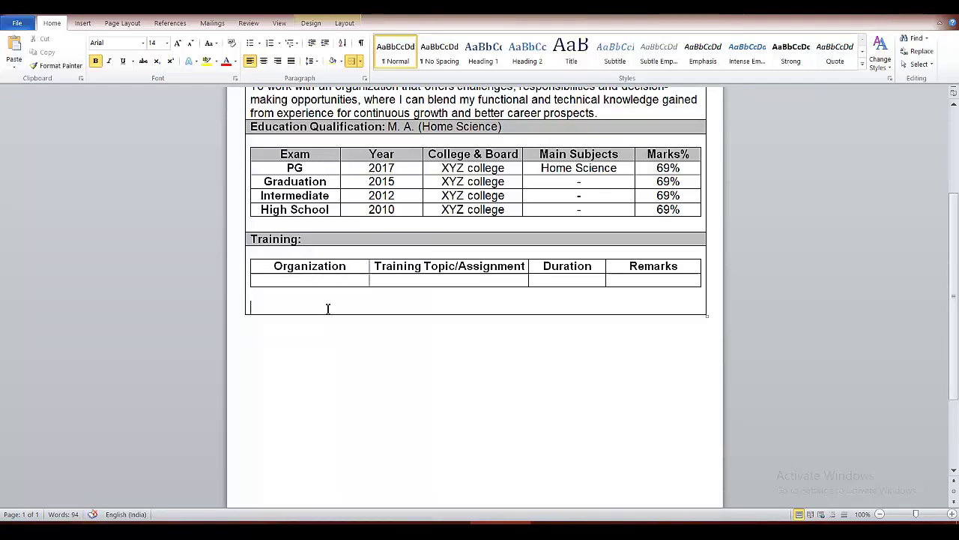
- Add a new empty row to the resume table below the Training table, leaving shading unchanged
{"action": "left_click", "coordinate": [711, 295]}
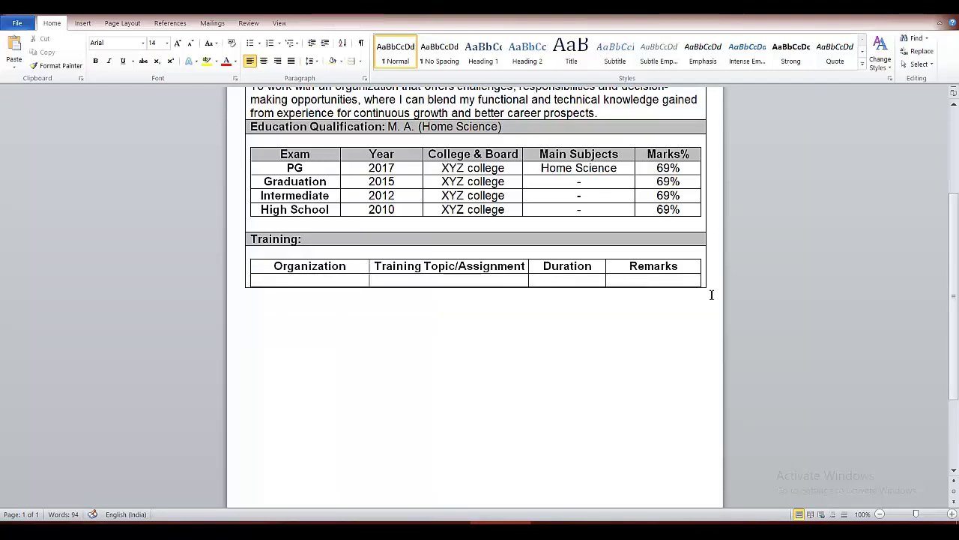
{"action": "key", "text": "Return"}
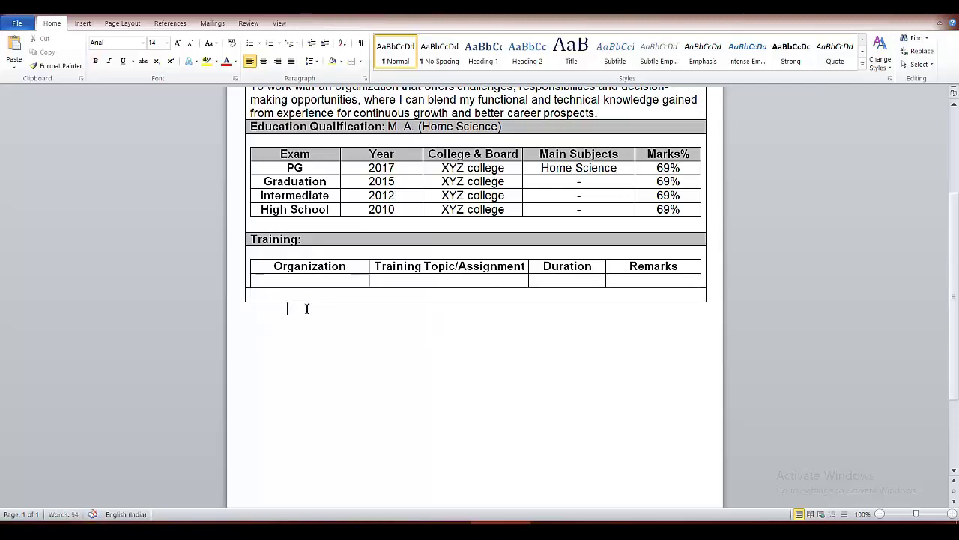
{"action": "left_click", "coordinate": [245, 266]}
{"action": "left_click", "coordinate": [340, 61]}
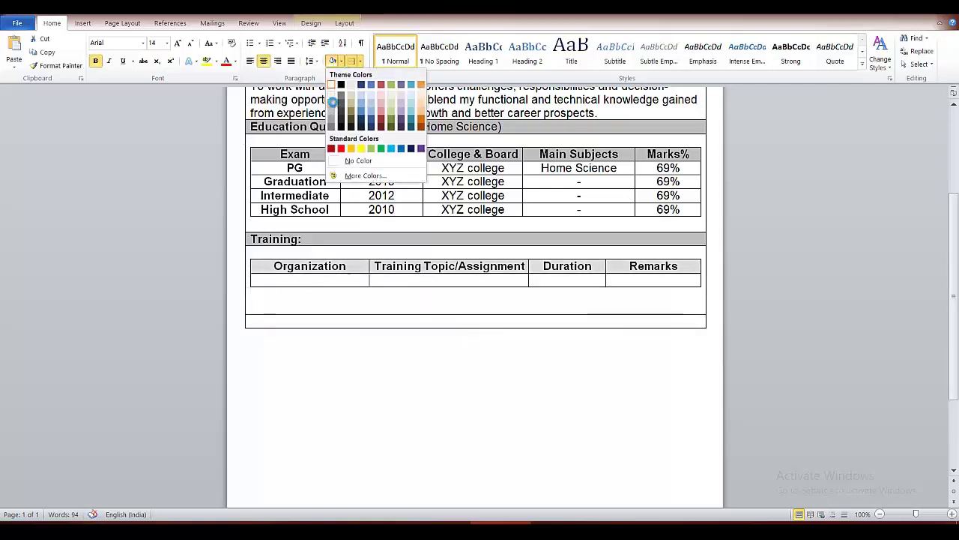
{"action": "left_click", "coordinate": [331, 84]}
- Type the 'Professional Skills:' heading in the new row and finish the line
{"action": "left_click", "coordinate": [346, 278]}
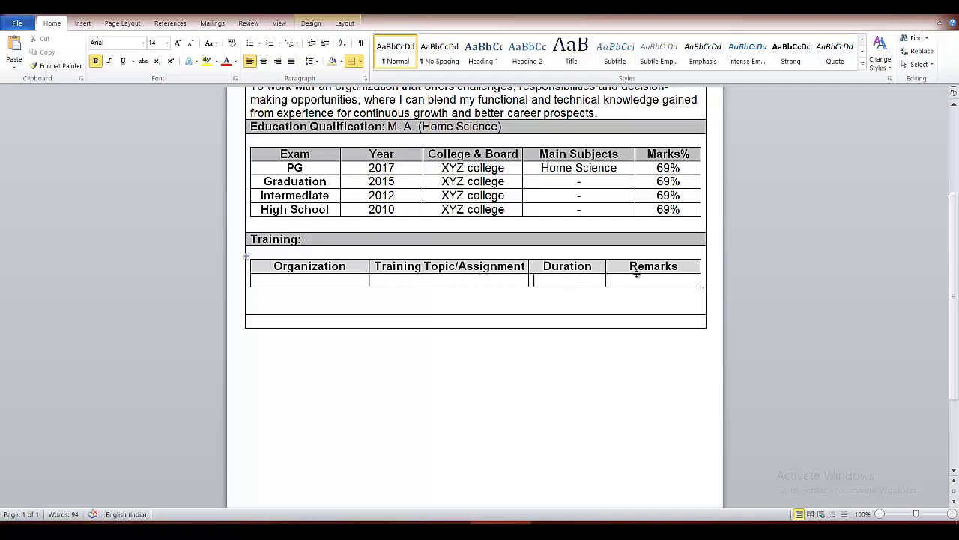
{"action": "type", "text": "P"}
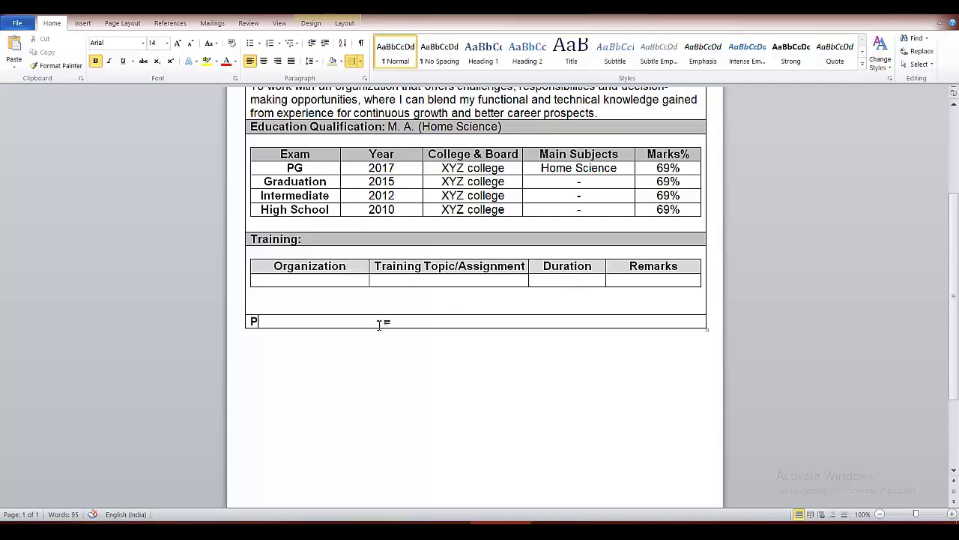
{"action": "type", "text": "ofess"}
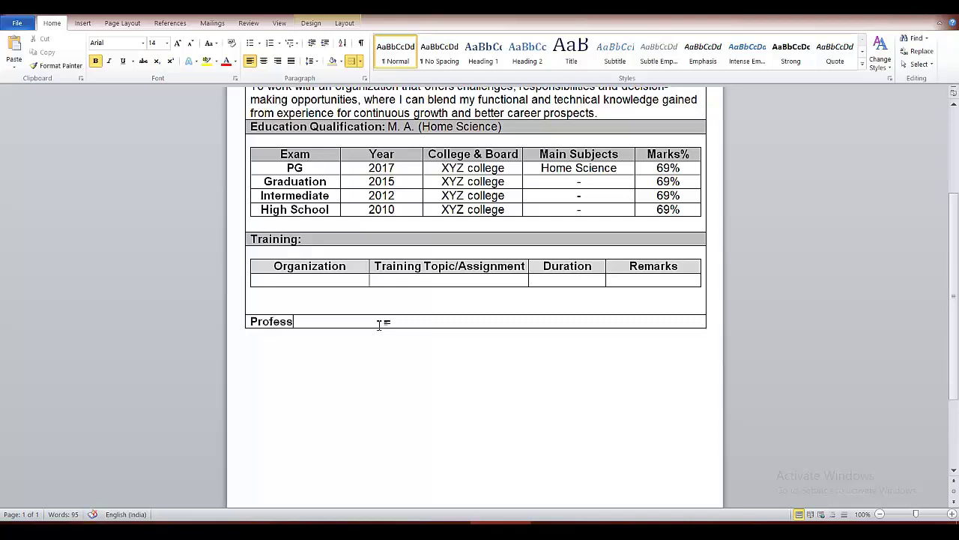
{"action": "type", "text": "ional Skills:"}
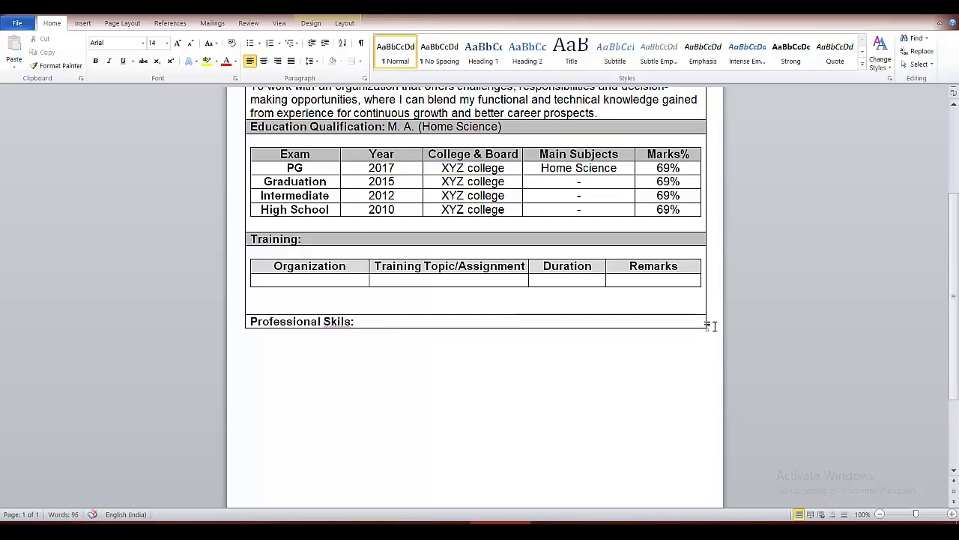
{"action": "key", "text": "Return"}
{"action": "key", "text": "alt+Tab"}
{"action": "scroll", "coordinate": [120, 291], "scroll_direction": "left", "scroll_amount": 2}
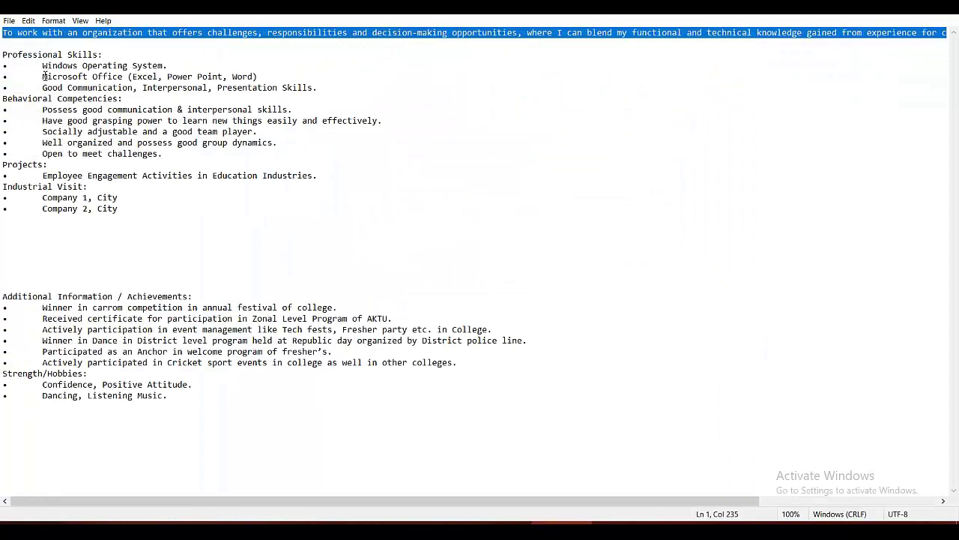
- Copy the three Professional Skills lines from Notepad into Word beneath the heading
{"action": "left_click_drag", "start_coordinate": [43, 68], "coordinate": [217, 87]}
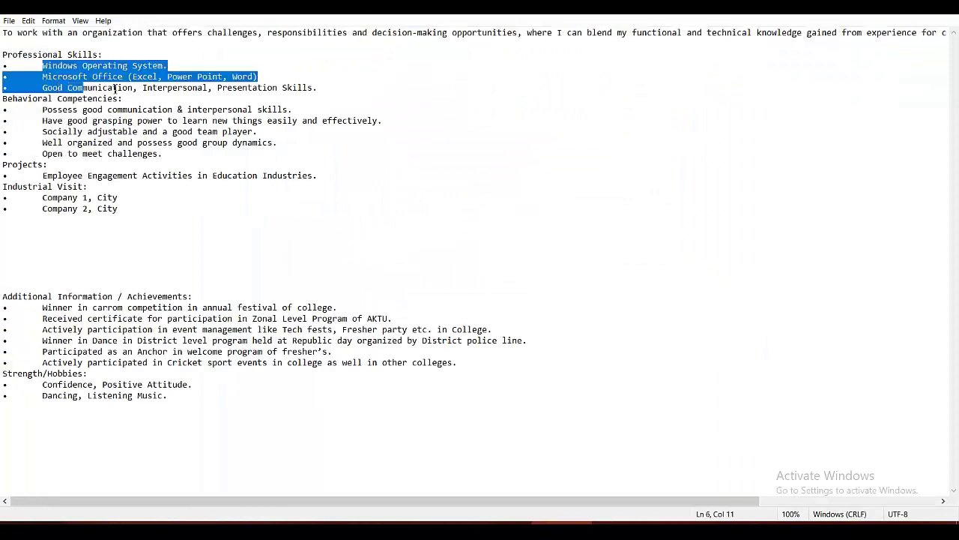
{"action": "left_click", "coordinate": [318, 88]}
{"action": "left_click_drag", "start_coordinate": [142, 87], "coordinate": [3, 66], "text": "shift"}
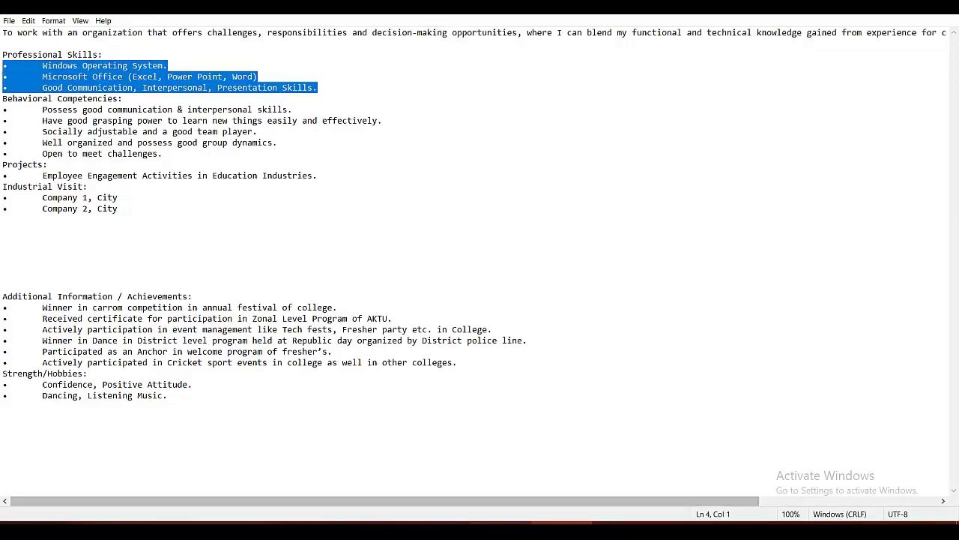
{"action": "key", "text": "alt+Tab"}
{"action": "left_click_drag", "start_coordinate": [573, 362], "coordinate": [252, 338]}
- Replace the tab after each of the three skill bullets with a space, then add empty rows below
{"action": "left_click", "coordinate": [280, 336]}
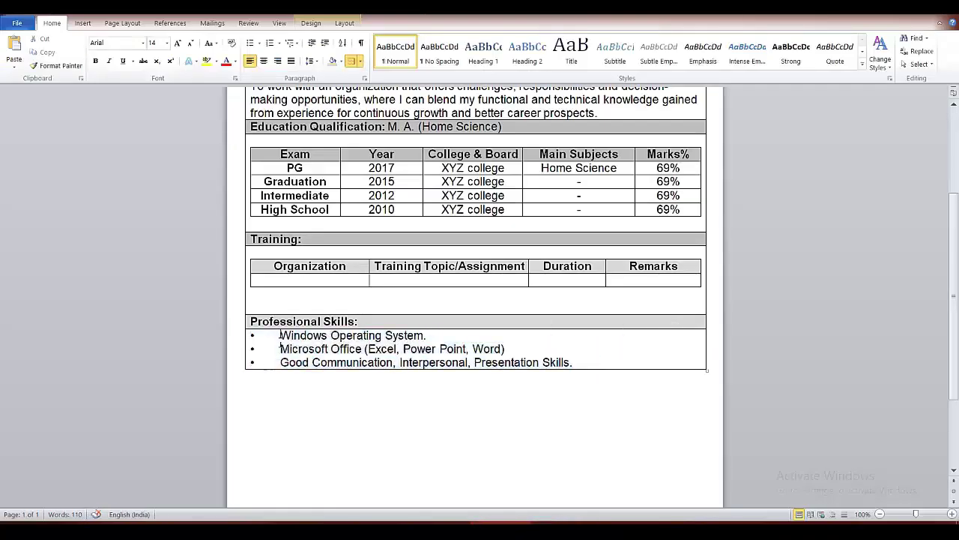
{"action": "key", "text": "BackSpace"}
{"action": "key", "text": "space"}
{"action": "key", "text": "Down"}
{"action": "key", "text": "BackSpace"}
{"action": "key", "text": "space"}
{"action": "key", "text": "Down"}
{"action": "key", "text": "BackSpace"}
{"action": "key", "text": "space"}
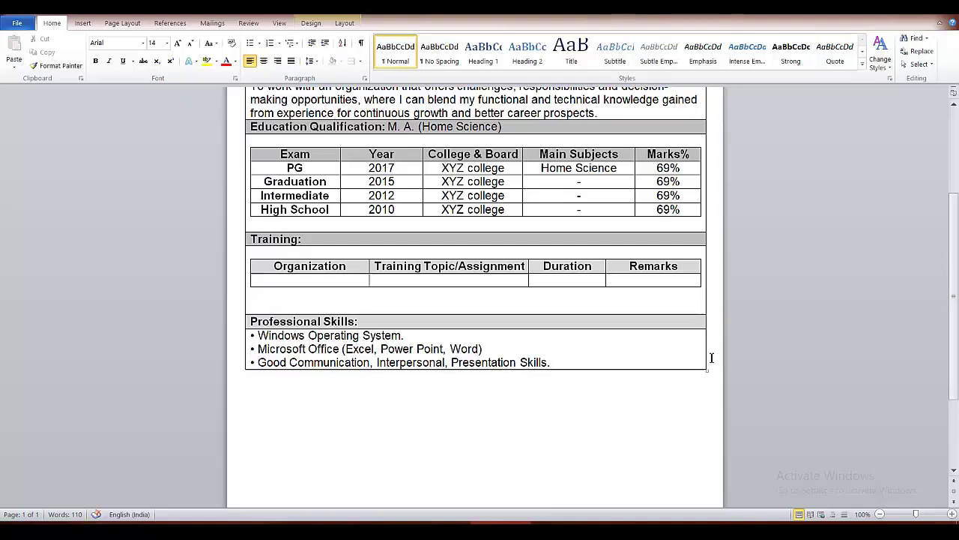
{"action": "key", "text": "Return"}
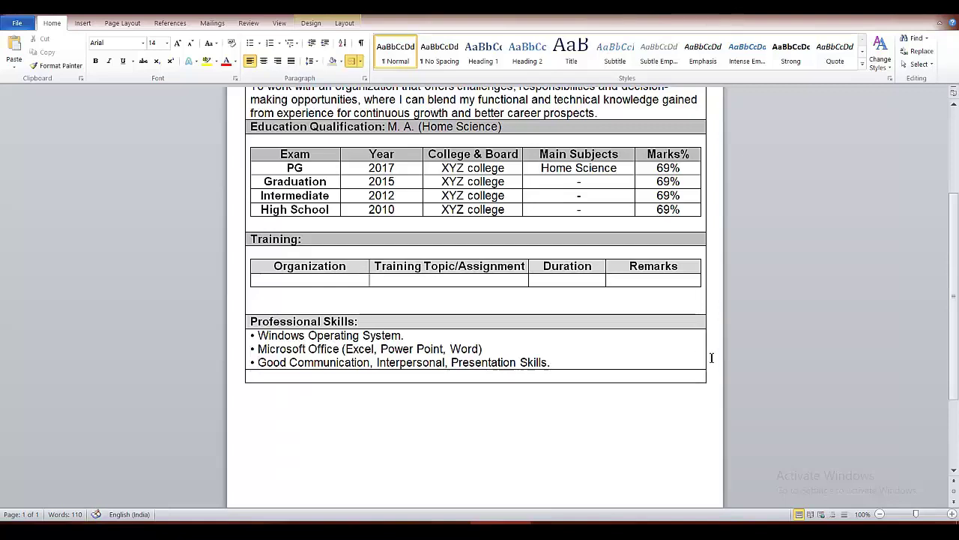
{"action": "key", "text": "Return"}
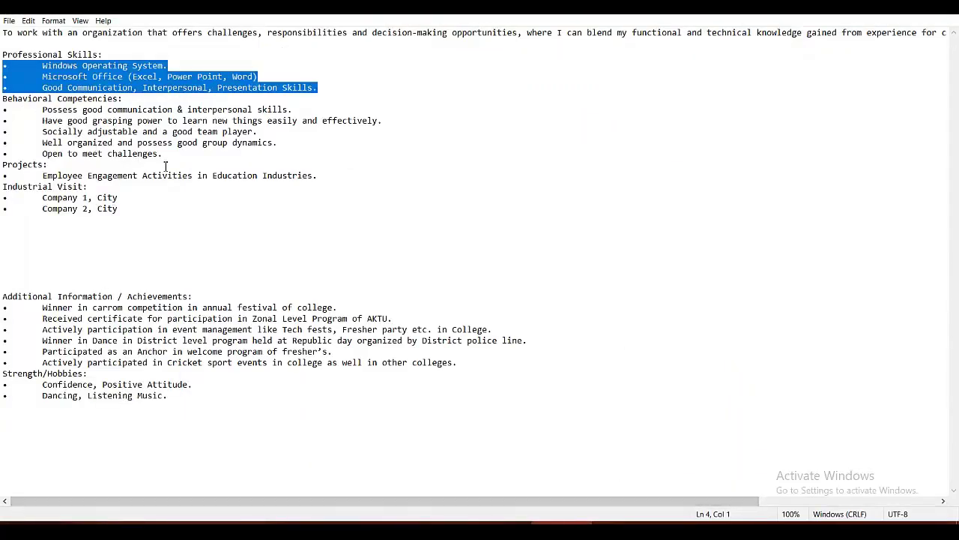
- Copy the Behavioral Competencies lines from Notepad and paste them into the empty row
{"action": "left_click_drag", "start_coordinate": [169, 158], "coordinate": [3, 103]}
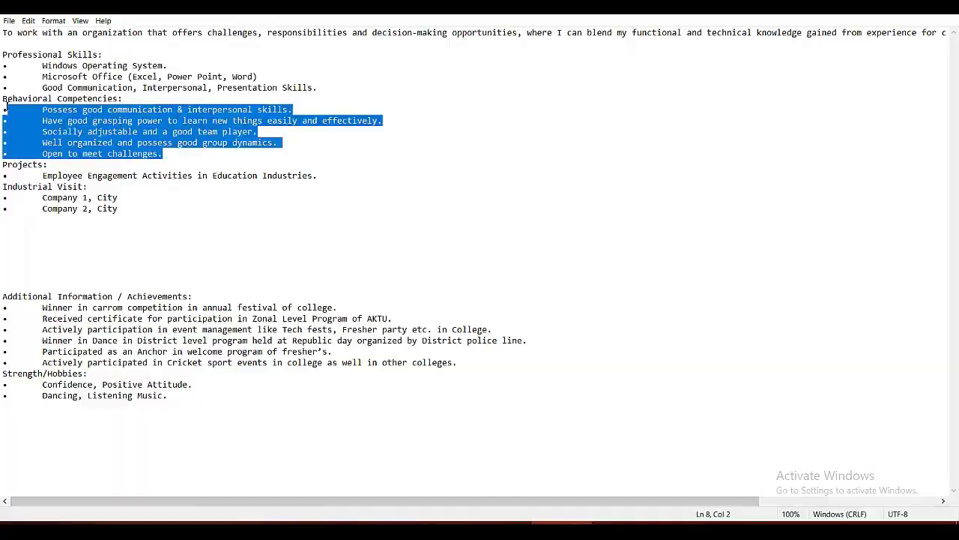
{"action": "key", "text": "ctrl+c"}
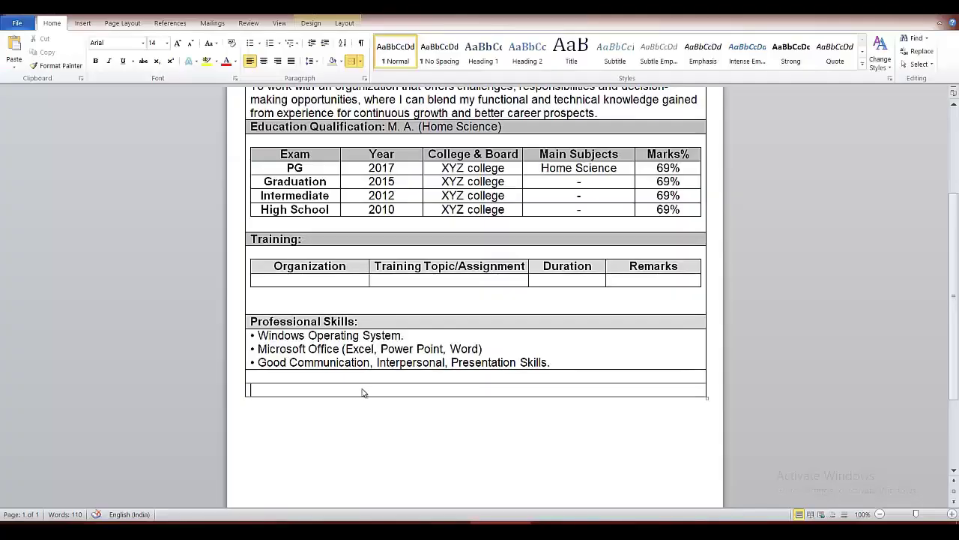
{"action": "key", "text": "ctrl+v"}
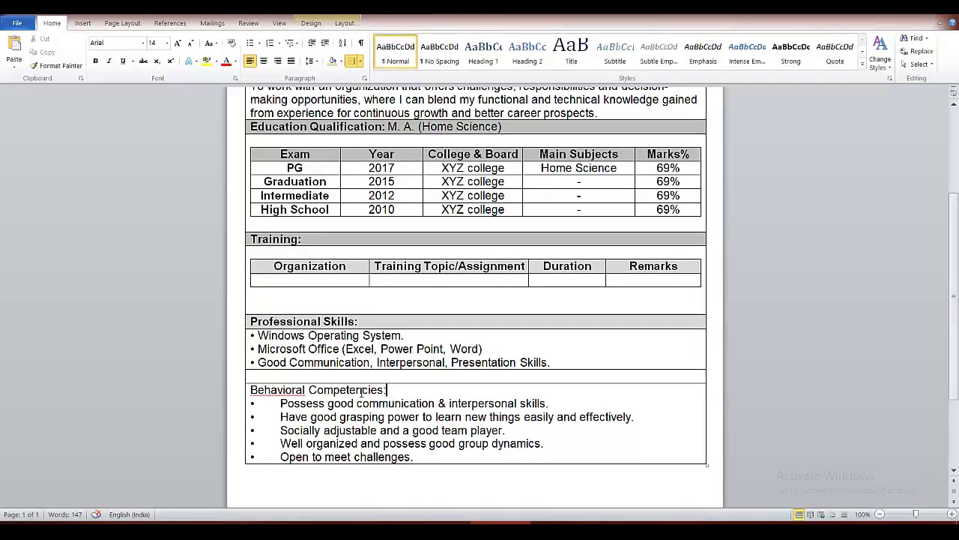
{"action": "mouse_move", "coordinate": [386, 390]}
{"action": "left_mouse_down"}
{"action": "mouse_move", "coordinate": [273, 396]}
{"action": "mouse_move", "coordinate": [269, 377]}
{"action": "mouse_move", "coordinate": [424, 457]}
{"action": "left_mouse_up"}
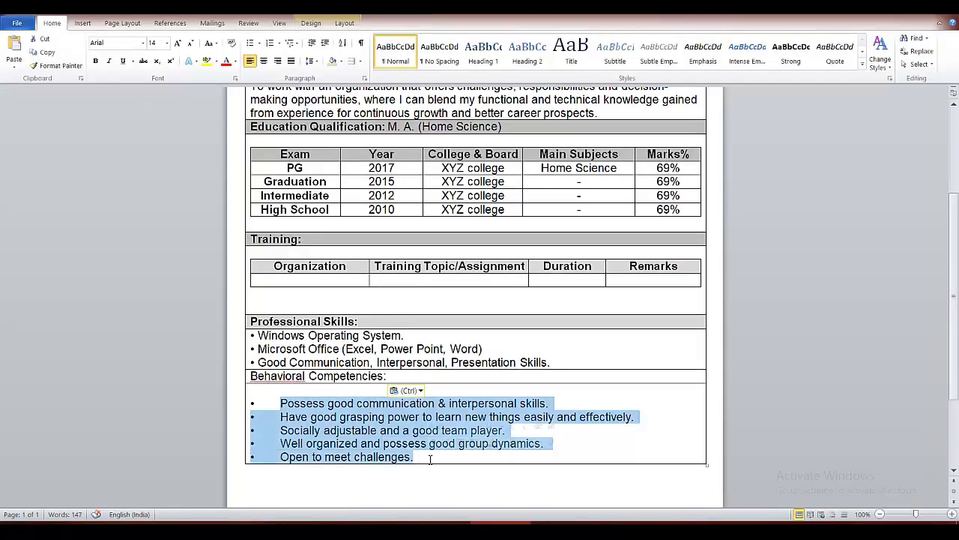
{"action": "left_click", "coordinate": [250, 43]}
{"action": "left_click", "coordinate": [250, 43]}
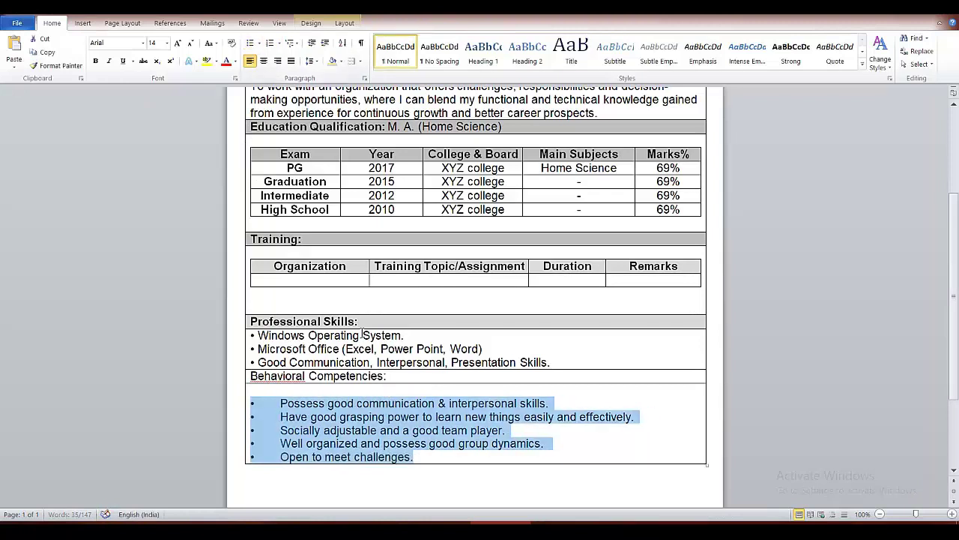
- Strip the leftover bullets and tabs from each pasted competency line
{"action": "left_click", "coordinate": [280, 404]}
{"action": "key", "text": "BackSpace"}
{"action": "key", "text": "BackSpace"}
{"action": "left_click", "coordinate": [280, 417]}
{"action": "key", "text": "BackSpace"}
{"action": "key", "text": "BackSpace"}
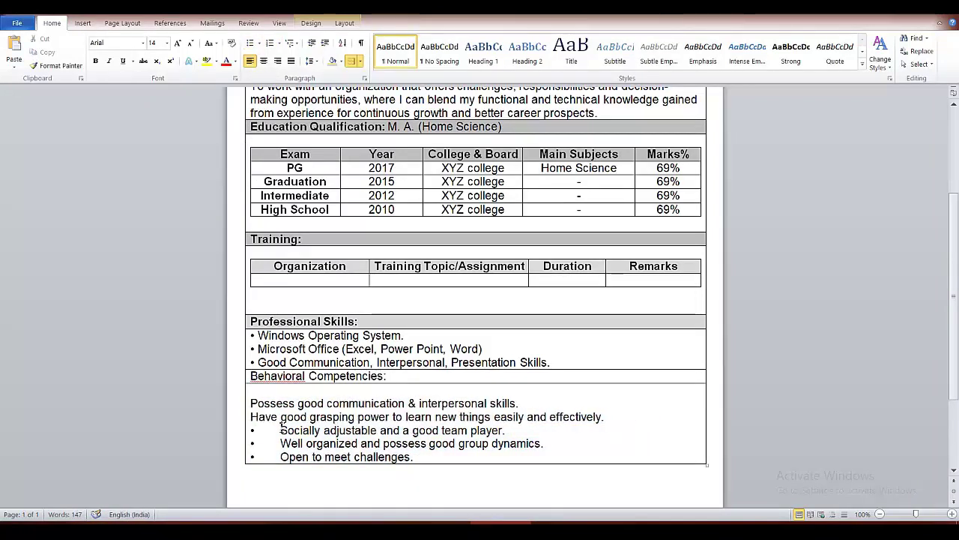
{"action": "left_click", "coordinate": [281, 430]}
{"action": "key", "text": "BackSpace"}
{"action": "key", "text": "BackSpace"}
{"action": "left_click", "coordinate": [281, 443]}
{"action": "key", "text": "BackSpace"}
{"action": "key", "text": "BackSpace"}
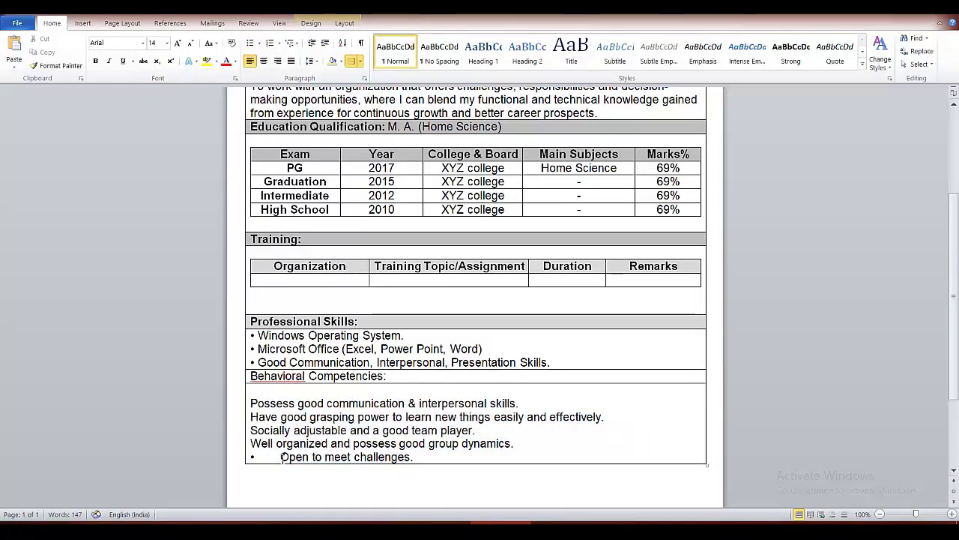
{"action": "key", "text": "Down"}
{"action": "key", "text": "Delete"}
{"action": "key", "text": "Delete"}
{"action": "left_click", "coordinate": [250, 403]}
{"action": "key", "text": "BackSpace"}
- Bullet the five competencies, shade the Behavioral Competencies heading grey, and add an empty row below
{"action": "mouse_move", "coordinate": [383, 443]}
{"action": "left_mouse_down"}
{"action": "mouse_move", "coordinate": [251, 390]}
{"action": "mouse_move", "coordinate": [396, 376]}
{"action": "left_mouse_up"}
{"action": "key", "text": "ctrl+shift+l"}
{"action": "right_click", "coordinate": [274, 377]}
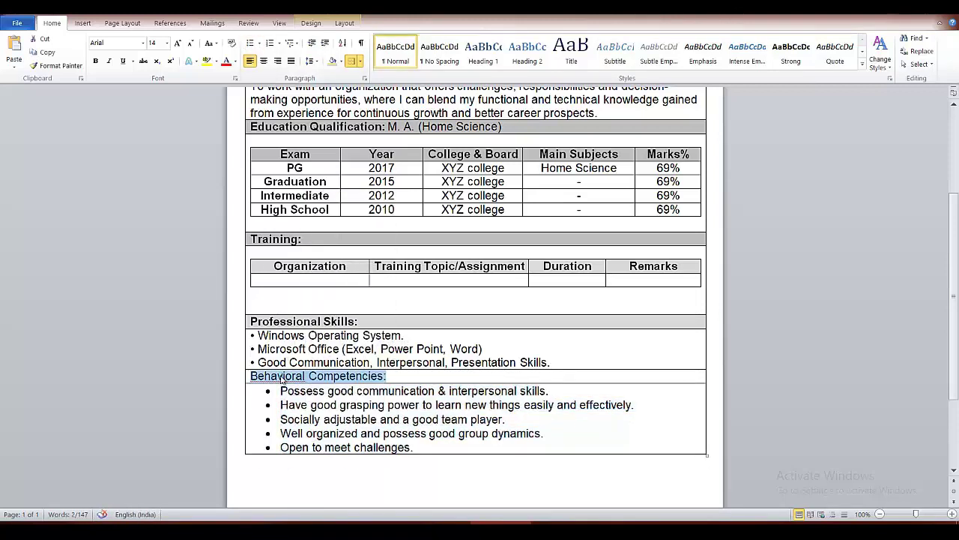
{"action": "left_click", "coordinate": [332, 60]}
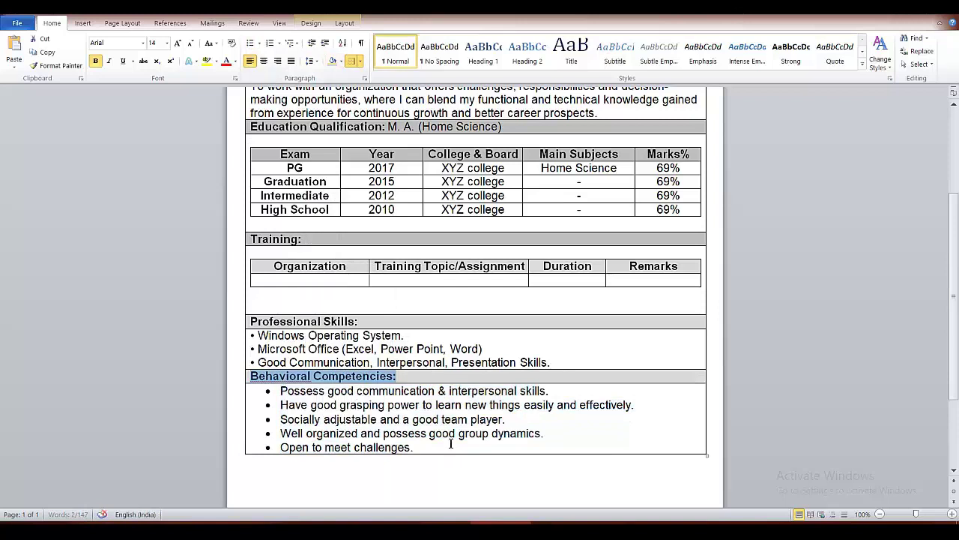
{"action": "left_click", "coordinate": [450, 443]}
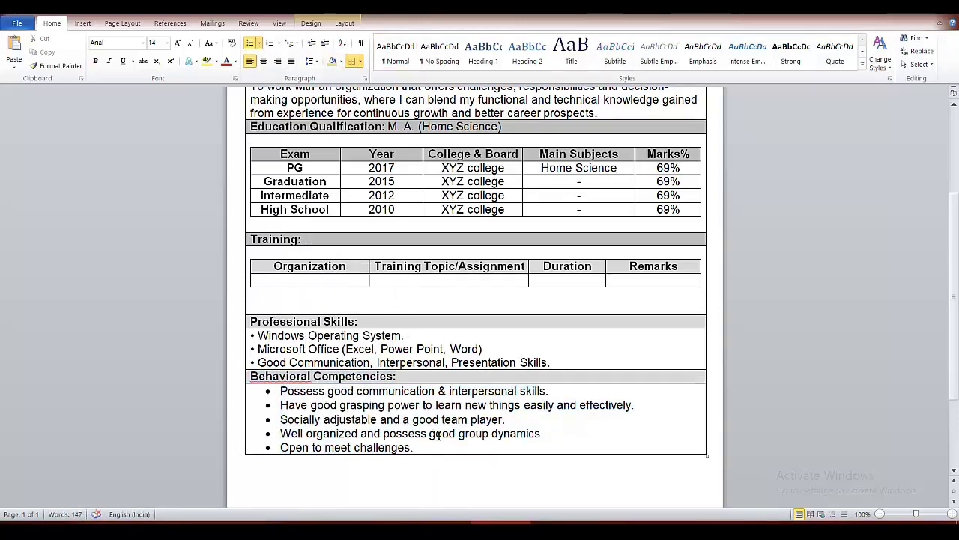
{"action": "key", "text": "Tab"}
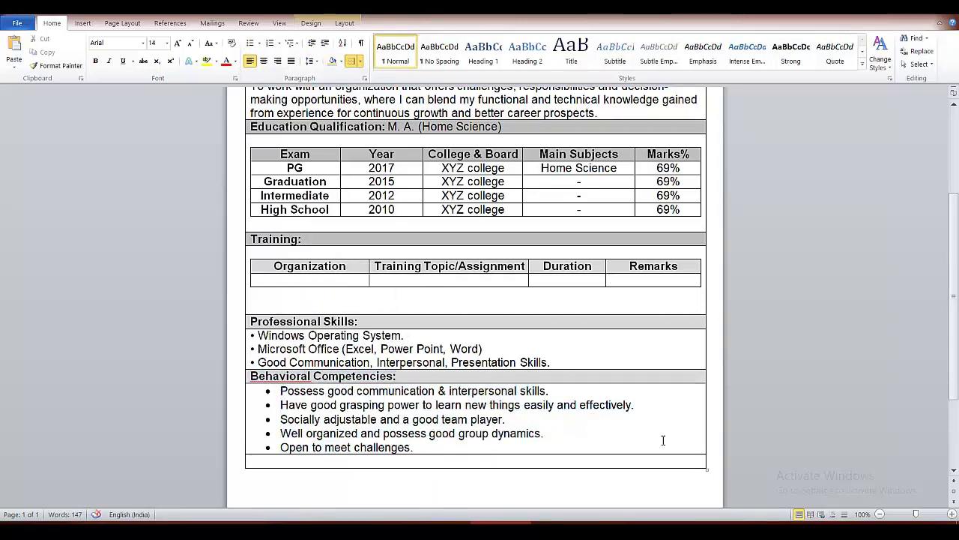
- Add 'Projects:' and 'Industrial Visit:' heading rows, each followed by an empty row
{"action": "type", "text": "P"}
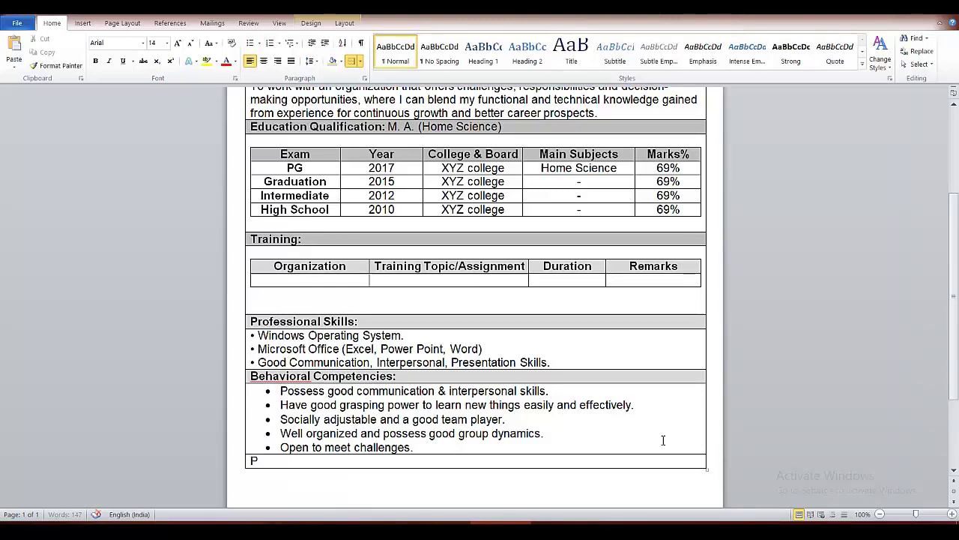
{"action": "type", "text": "roject"}
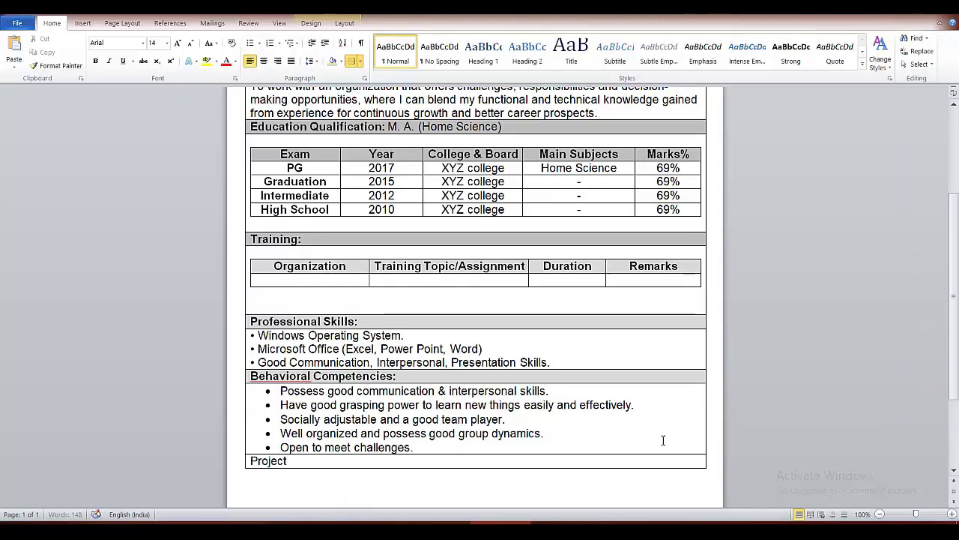
{"action": "type", "text": "s:"}
{"action": "key", "text": "Tab"}
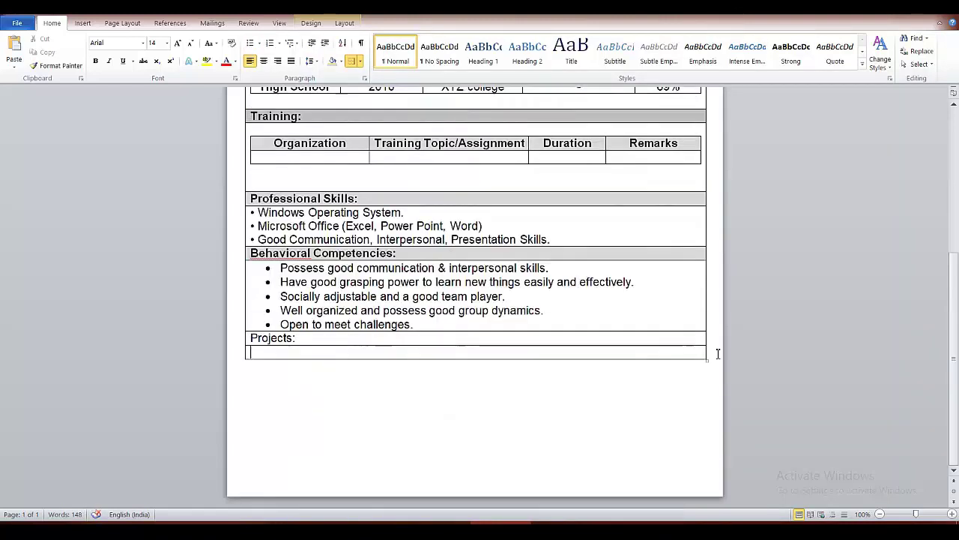
{"action": "scroll", "coordinate": [717, 405], "scroll_direction": "down", "scroll_amount": 3}
{"action": "key", "text": "Tab"}
{"action": "type", "text": "In"}
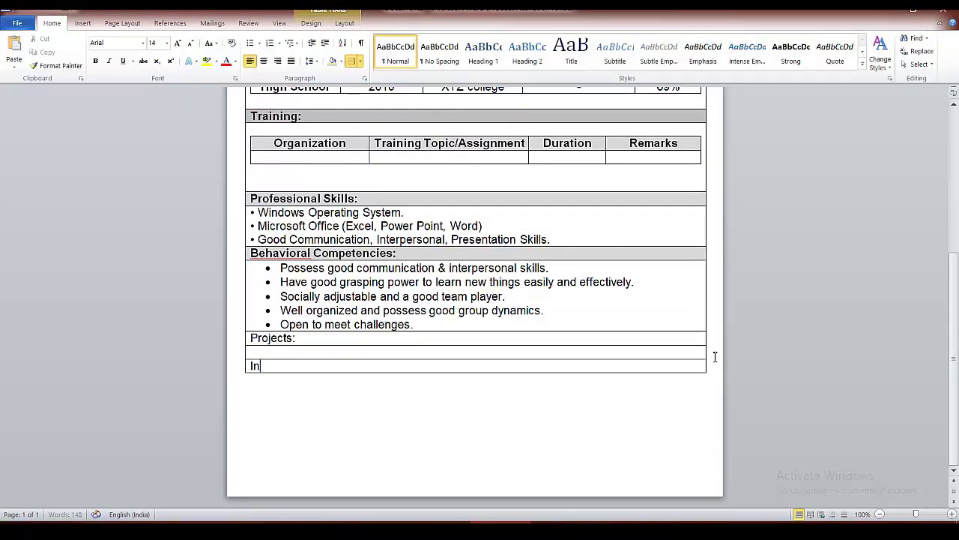
{"action": "type", "text": "dustrial Vi"}
{"action": "type", "text": "sit:"}
{"action": "key", "text": "Tab"}
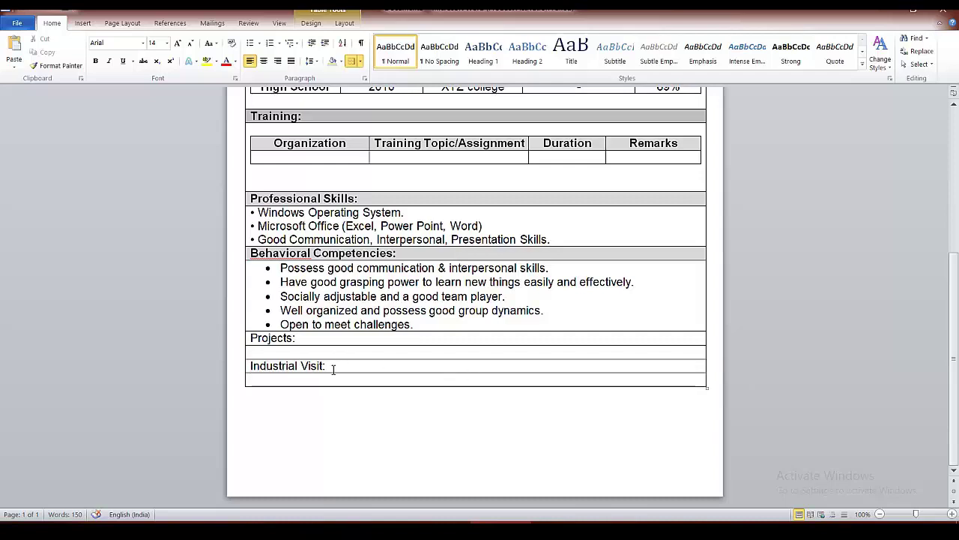
- Bold the Industrial Visit: and Projects: headings and shade the Projects row grey
{"action": "left_click_drag", "start_coordinate": [330, 367], "coordinate": [250, 366]}
{"action": "key", "text": "ctrl+b"}
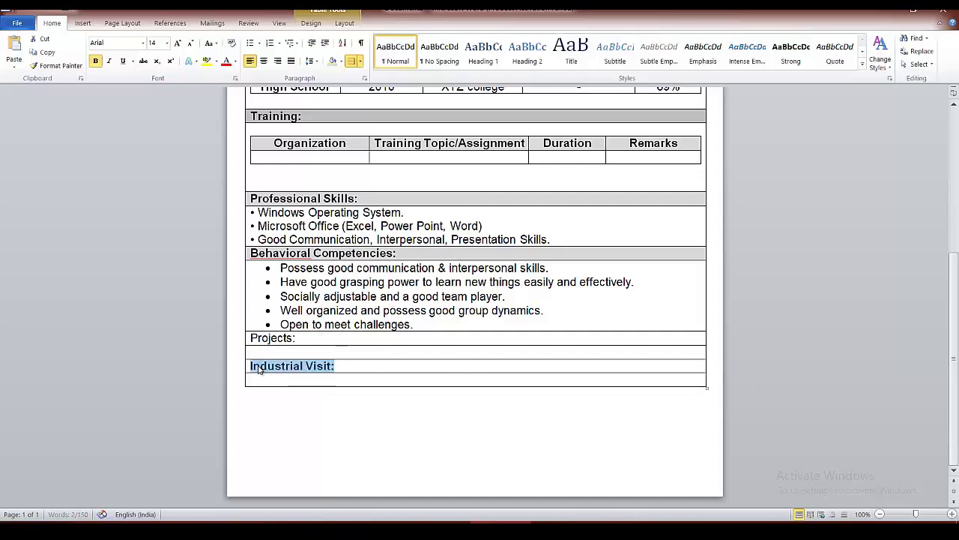
{"action": "left_click", "coordinate": [313, 338]}
{"action": "triple_click", "coordinate": [271, 337]}
{"action": "key", "text": "ctrl+b"}
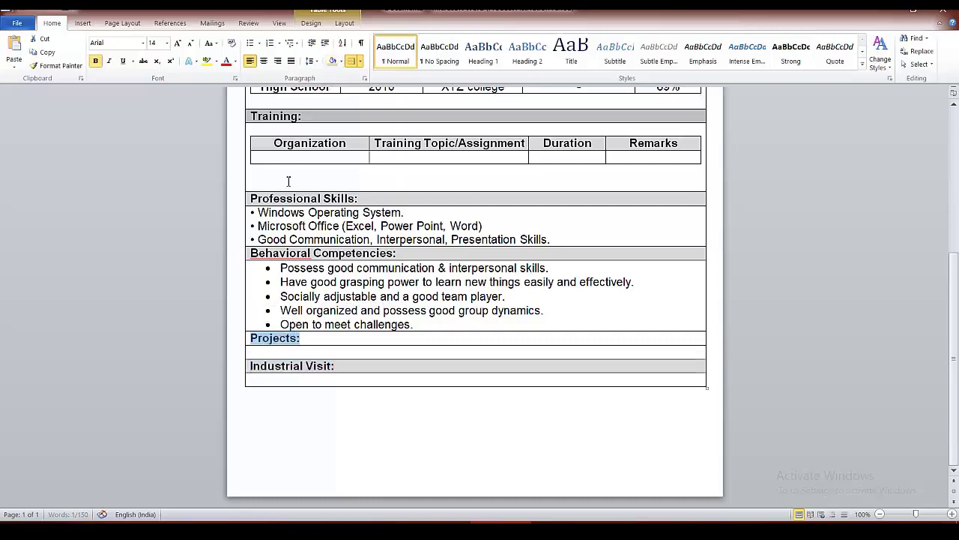
{"action": "left_click", "coordinate": [332, 61]}
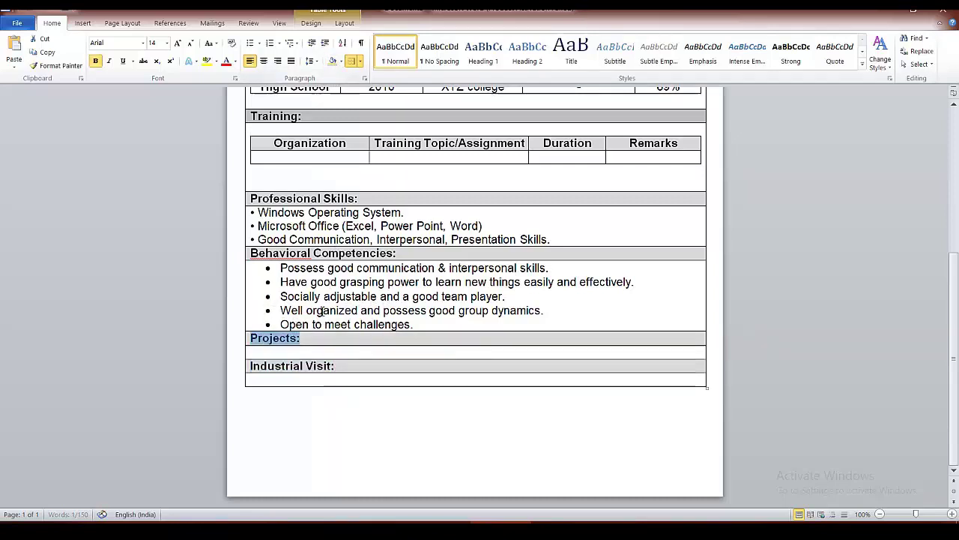
{"action": "left_click", "coordinate": [317, 352]}
{"action": "key", "text": "alt+Tab"}
- Paste the Employee Engagement Activities project line under Projects as a bulleted item
{"action": "left_click_drag", "start_coordinate": [43, 175], "coordinate": [317, 176]}
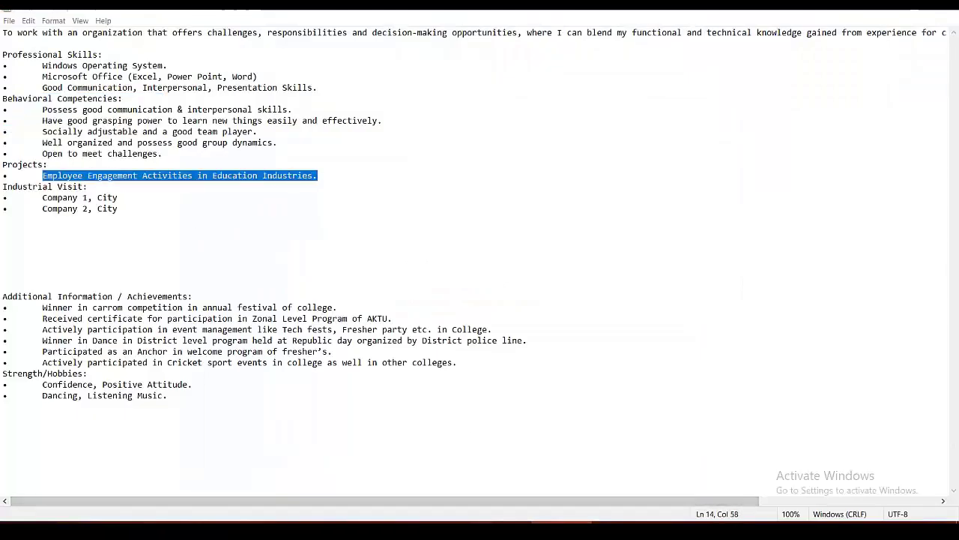
{"action": "key", "text": "alt+Tab"}
{"action": "key", "text": "ctrl+v"}
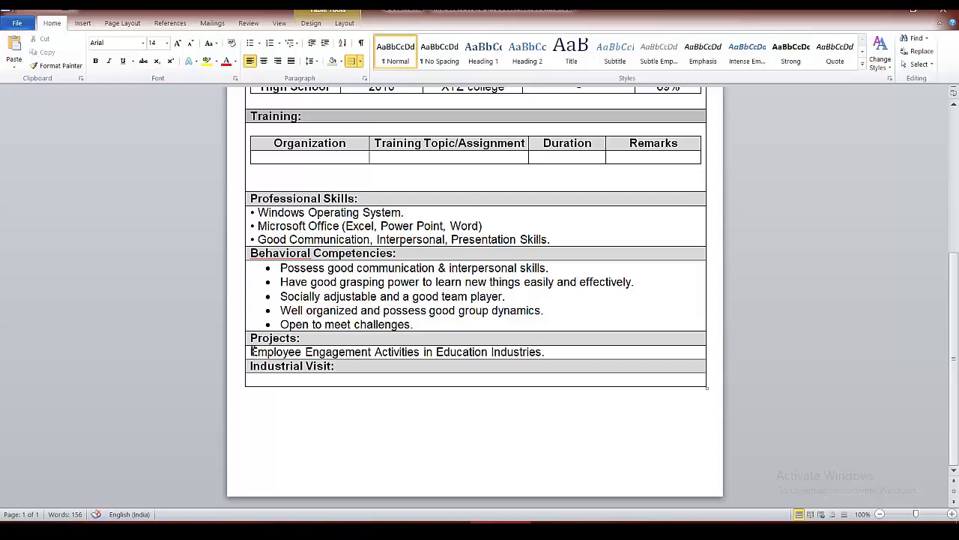
{"action": "left_click", "coordinate": [250, 42]}
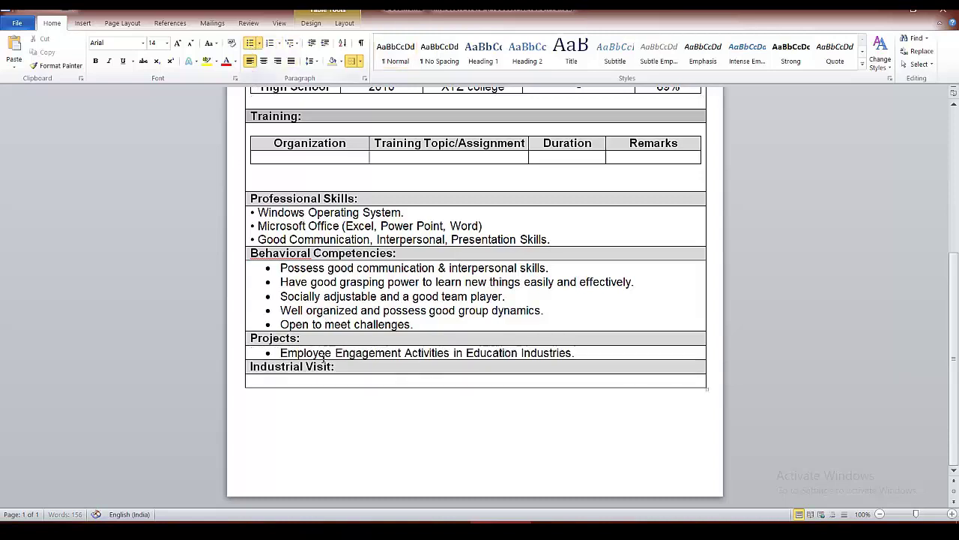
- Copy the Company 1, City and Company 2, City lines from Notepad under Industrial Visit:
{"action": "left_click", "coordinate": [292, 381]}
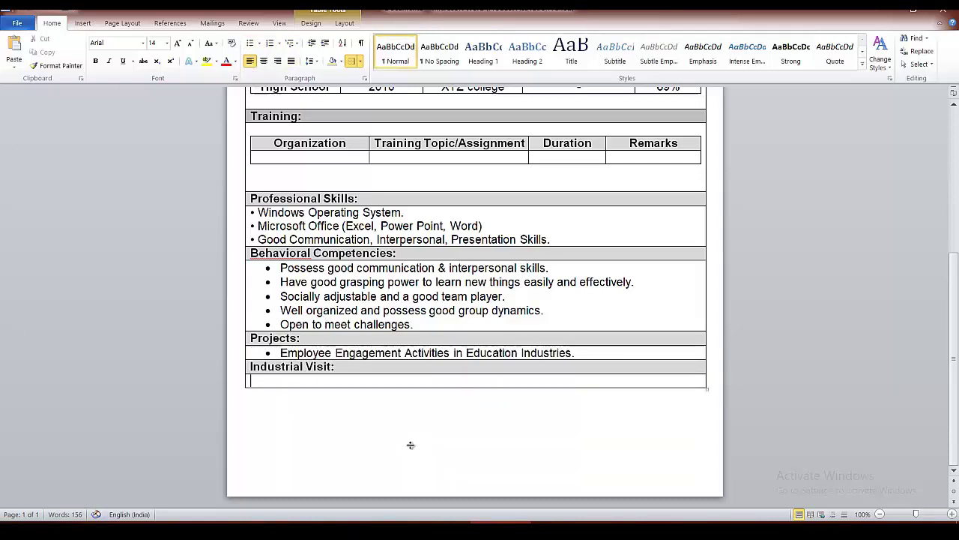
{"action": "left_click", "coordinate": [519, 523]}
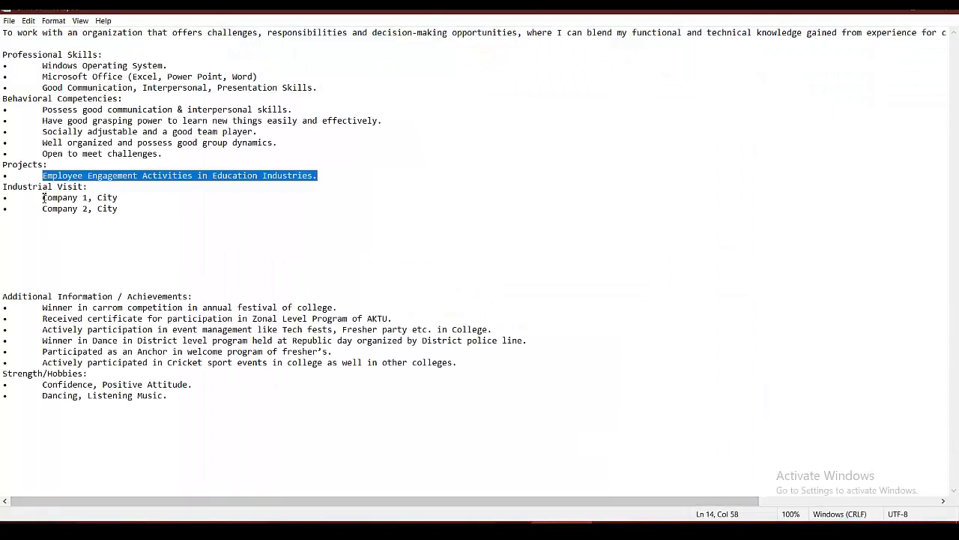
{"action": "left_click_drag", "start_coordinate": [44, 197], "coordinate": [118, 197]}
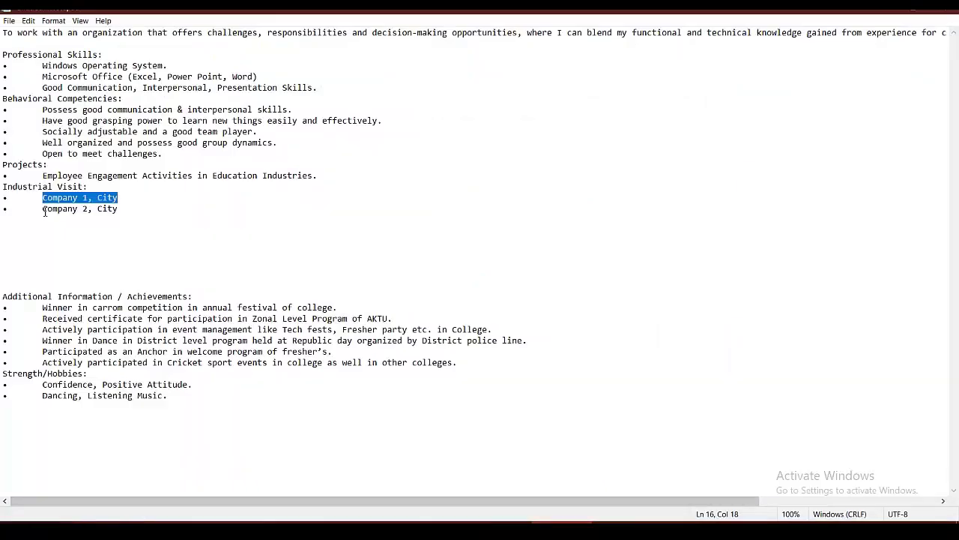
{"action": "left_click_drag", "start_coordinate": [42, 208], "coordinate": [117, 208]}
{"action": "key", "text": "ctrl+c"}
{"action": "left_click", "coordinate": [487, 523]}
{"action": "key", "text": "ctrl+v"}
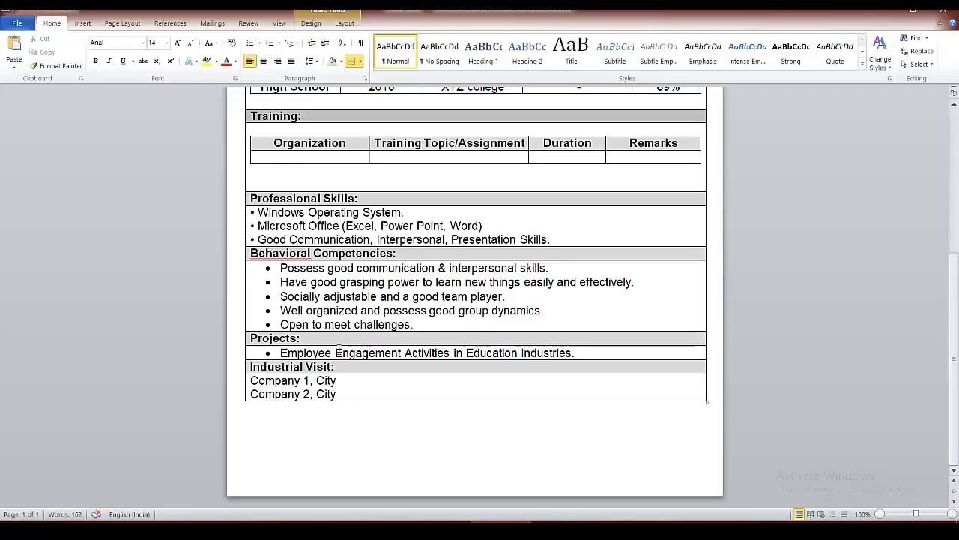
{"action": "left_click_drag", "start_coordinate": [315, 380], "coordinate": [251, 381]}
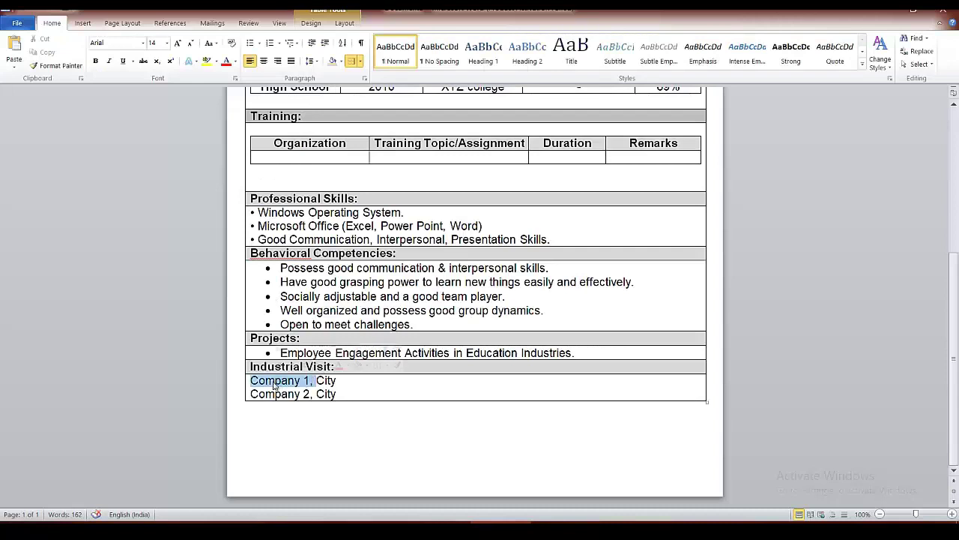
{"action": "left_click", "coordinate": [335, 381]}
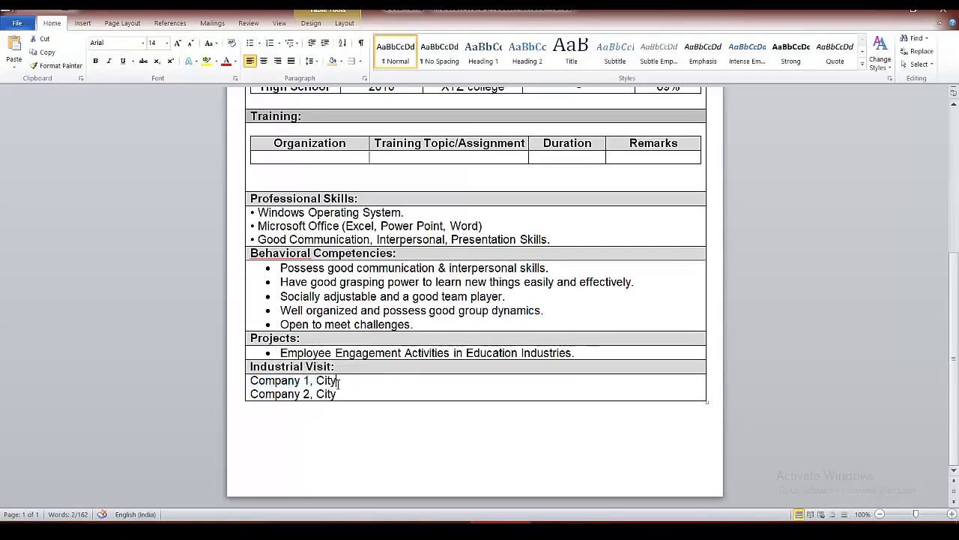
{"action": "left_click_drag", "start_coordinate": [336, 381], "coordinate": [283, 378]}
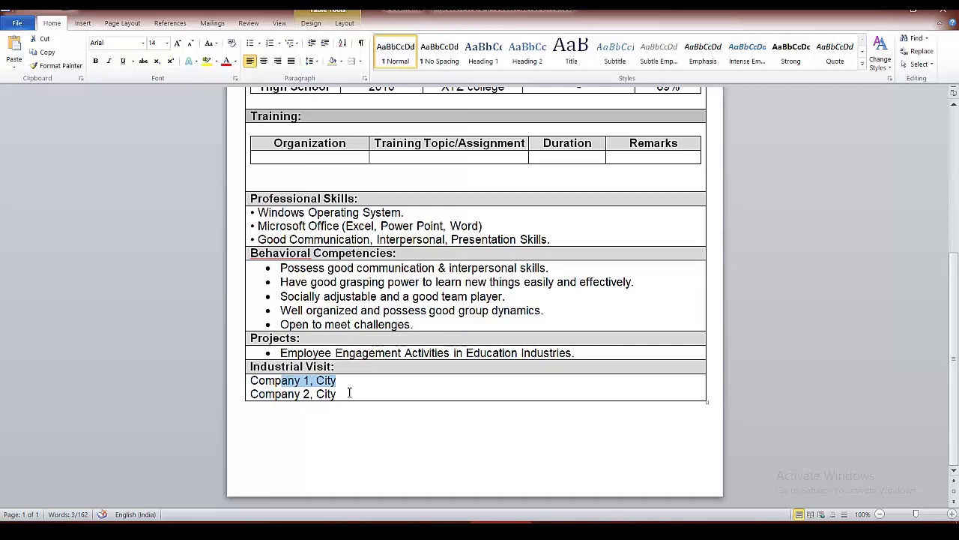
{"action": "left_click_drag", "start_coordinate": [349, 392], "coordinate": [251, 393]}
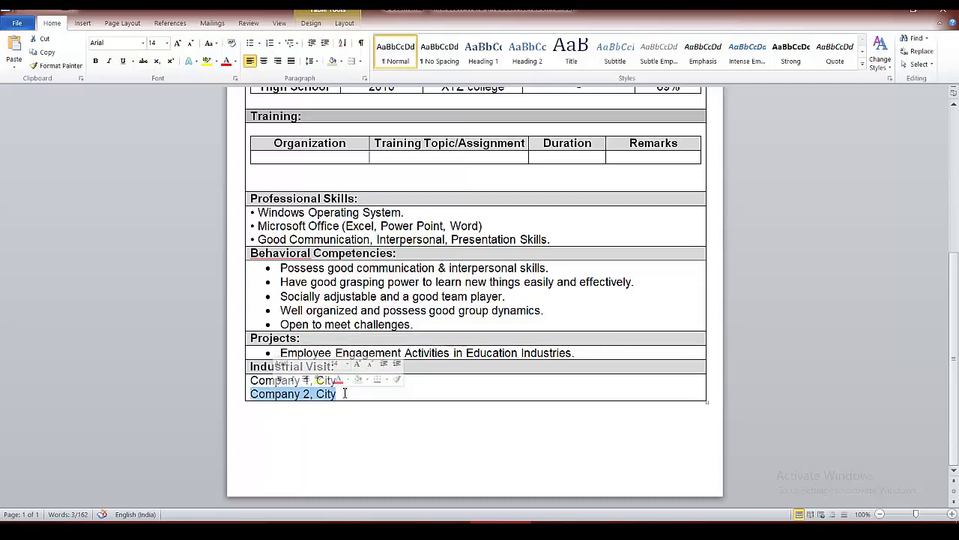
{"action": "left_click", "coordinate": [411, 436]}
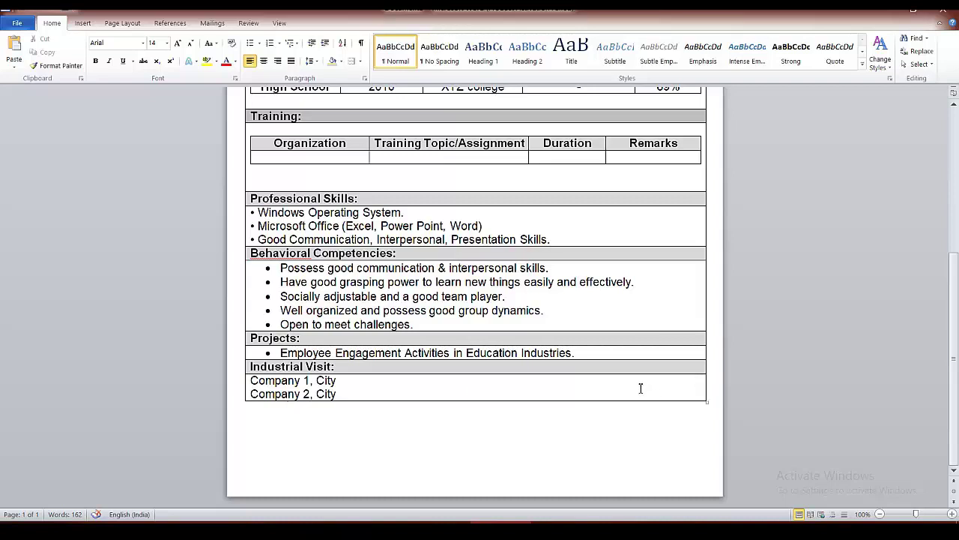
- Add a bold, grey-shaded 'Additional Information/Achievements' heading row with an empty row beneath
{"action": "left_click", "coordinate": [713, 388]}
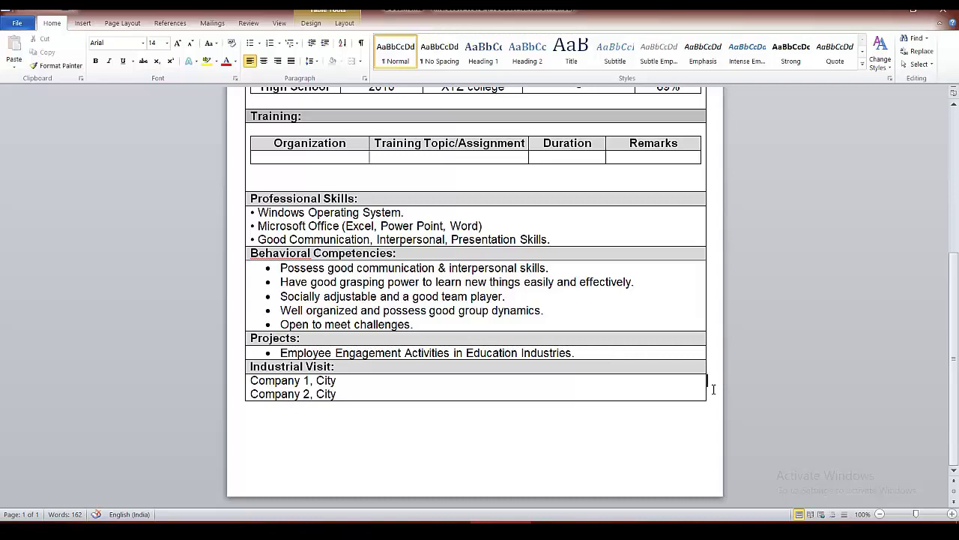
{"action": "key", "text": "Return"}
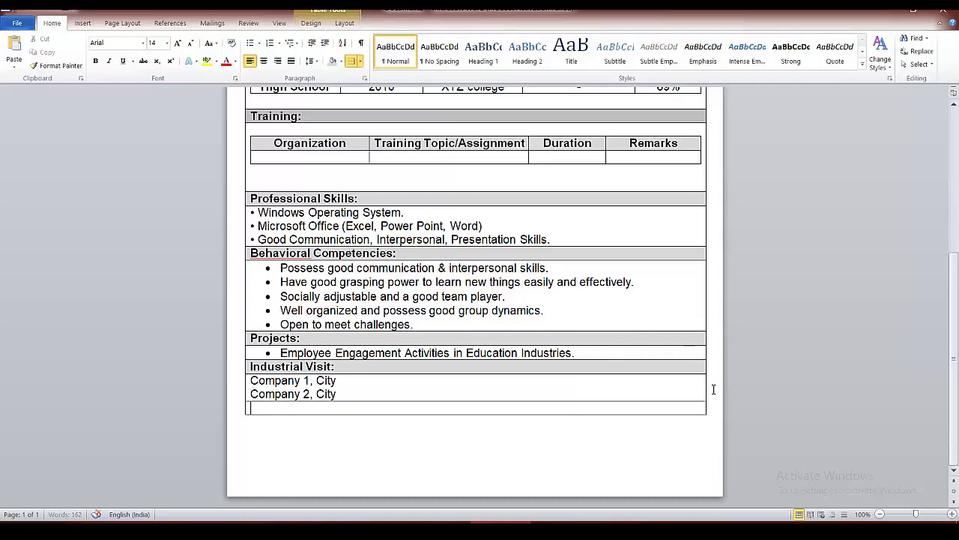
{"action": "type", "text": "A"}
{"action": "type", "text": "dditional Informatio"}
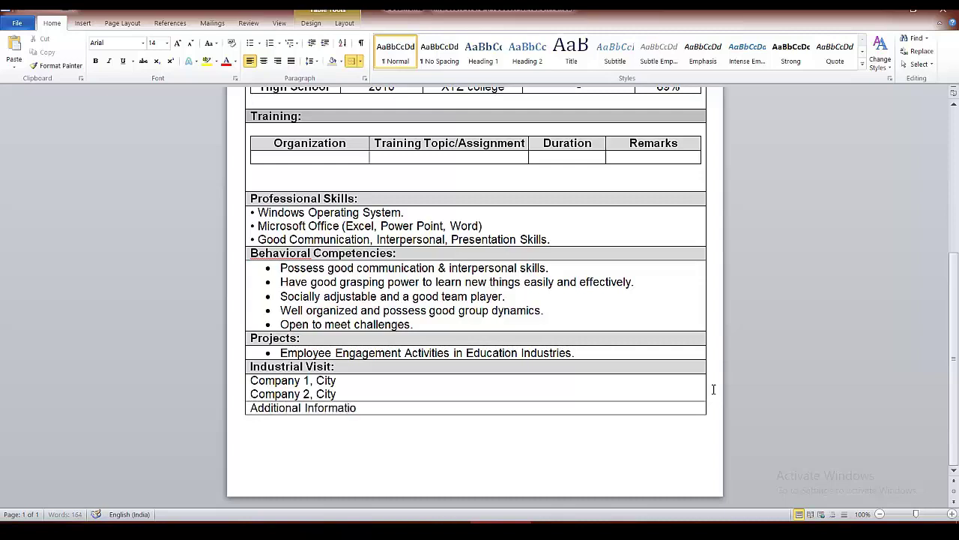
{"action": "type", "text": "n/A"}
{"action": "type", "text": "chieveme"}
{"action": "type", "text": "nts"}
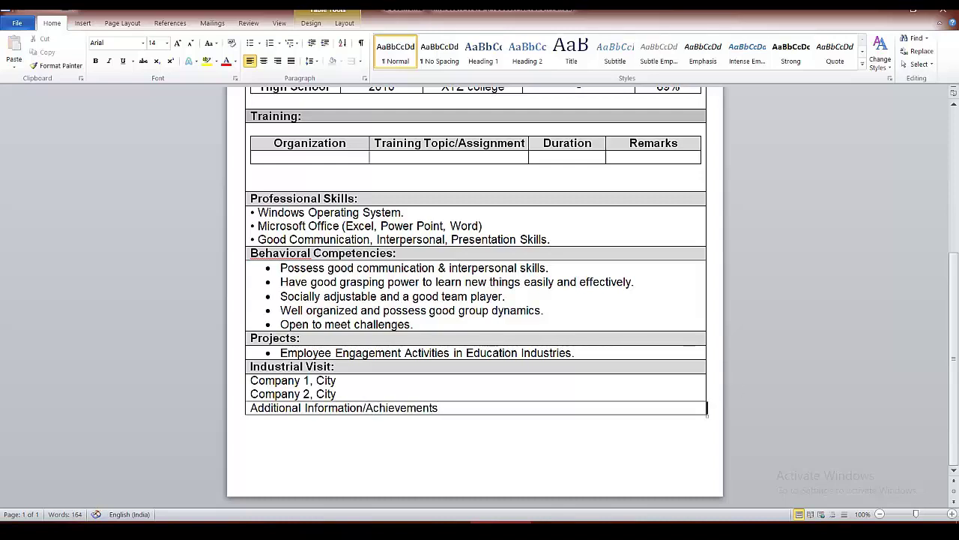
{"action": "key", "text": "Tab"}
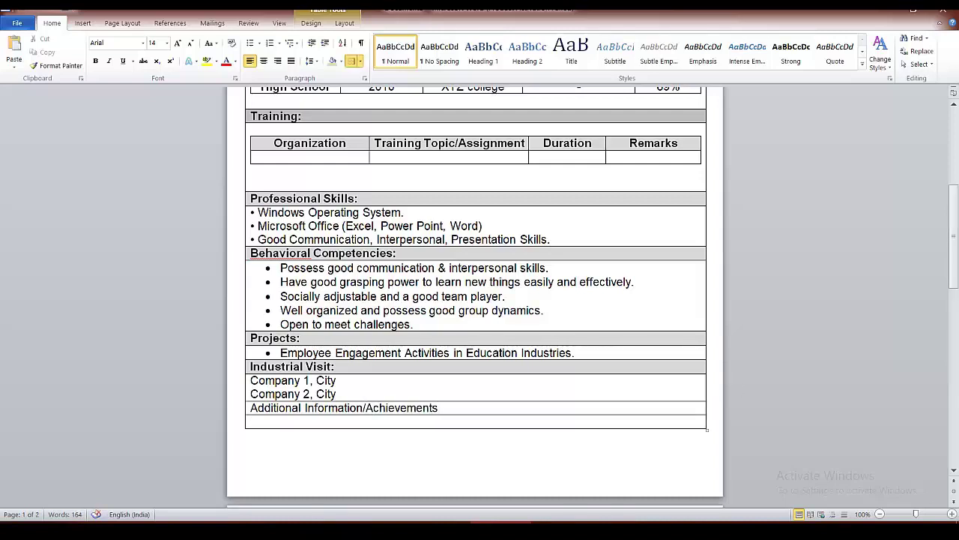
{"action": "key", "text": "Left"}
{"action": "key", "text": "shift+Home"}
{"action": "key", "text": "ctrl+b"}
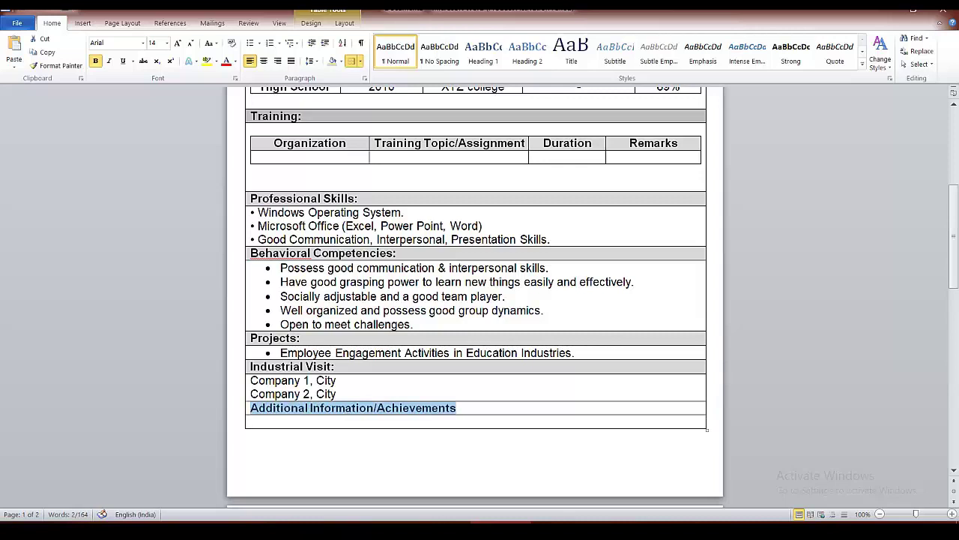
{"action": "left_click", "coordinate": [332, 61]}
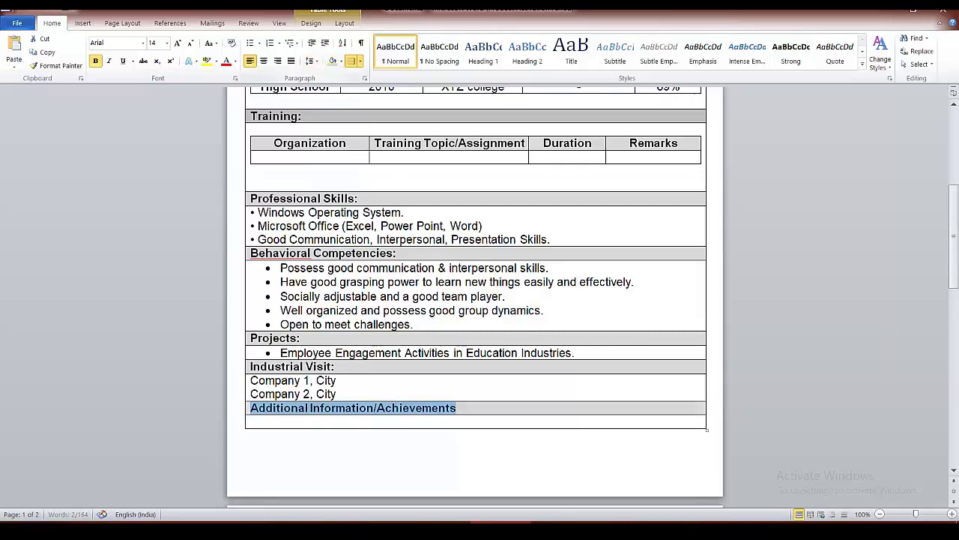
{"action": "left_click", "coordinate": [456, 407]}
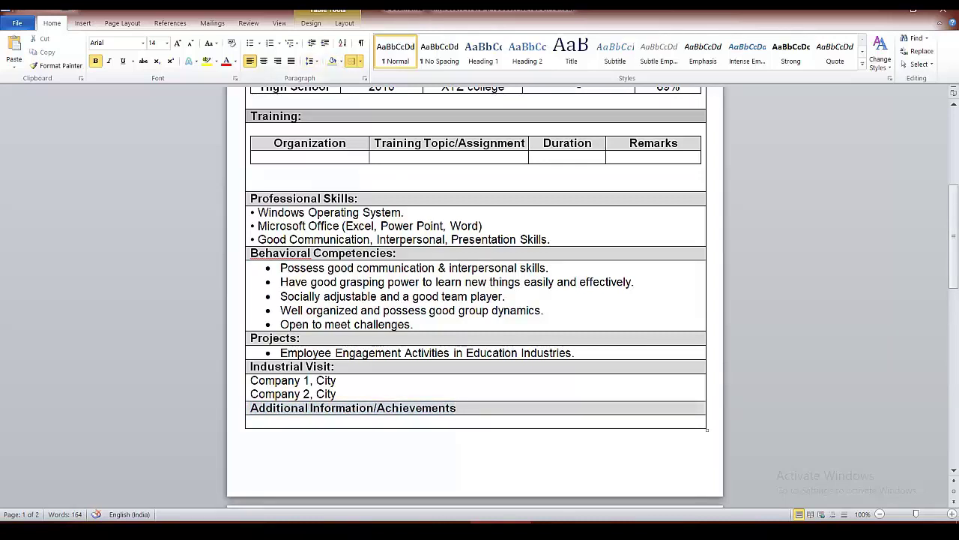
- Paste the six achievement bullets from the notes into the row under the heading
{"action": "left_click", "coordinate": [252, 421]}
{"action": "key", "text": "ctrl+v"}
{"action": "left_click_drag", "start_coordinate": [280, 252], "coordinate": [685, 484]}
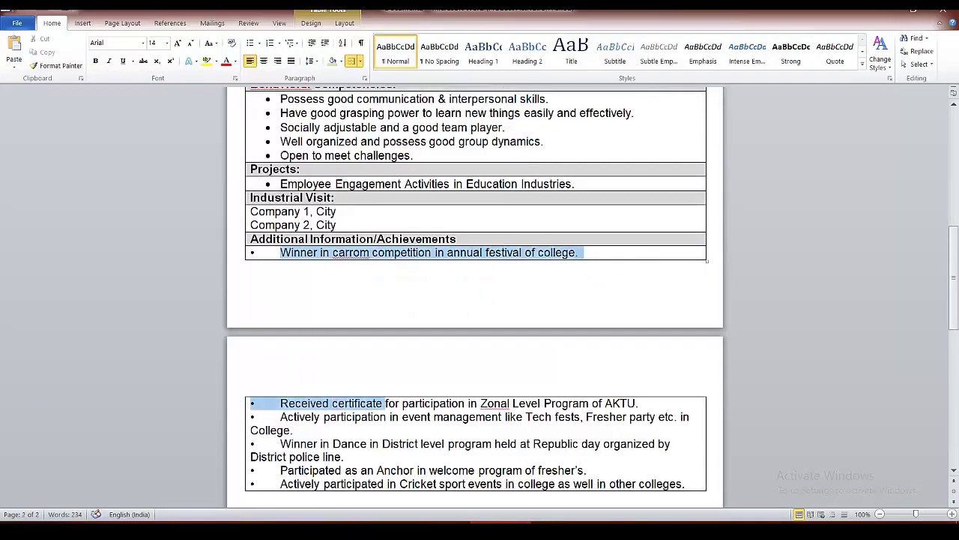
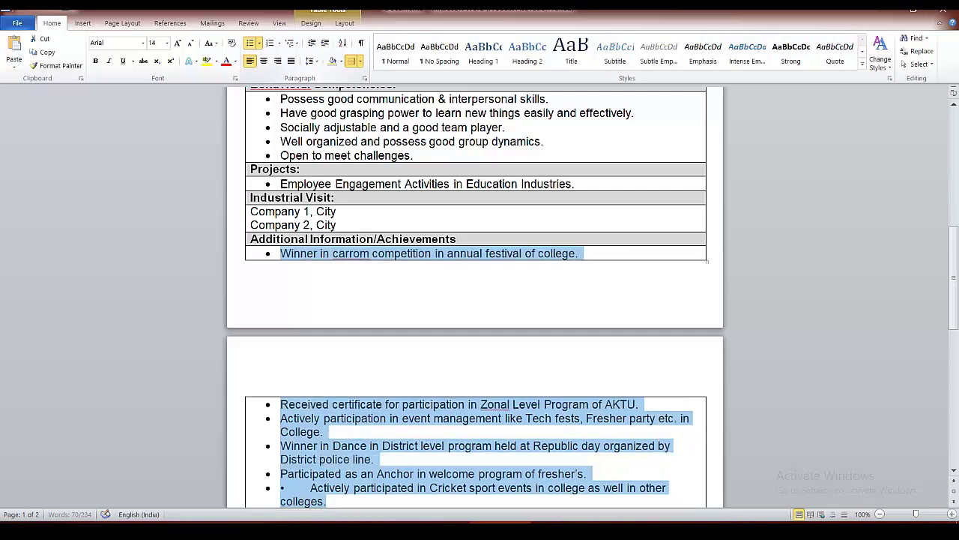
- Strip the existing bullets and indents, including the hand-typed cricket bullet, from the achievement lines
{"action": "left_click", "coordinate": [280, 253]}
{"action": "key", "text": "BackSpace"}
{"action": "key", "text": "BackSpace"}
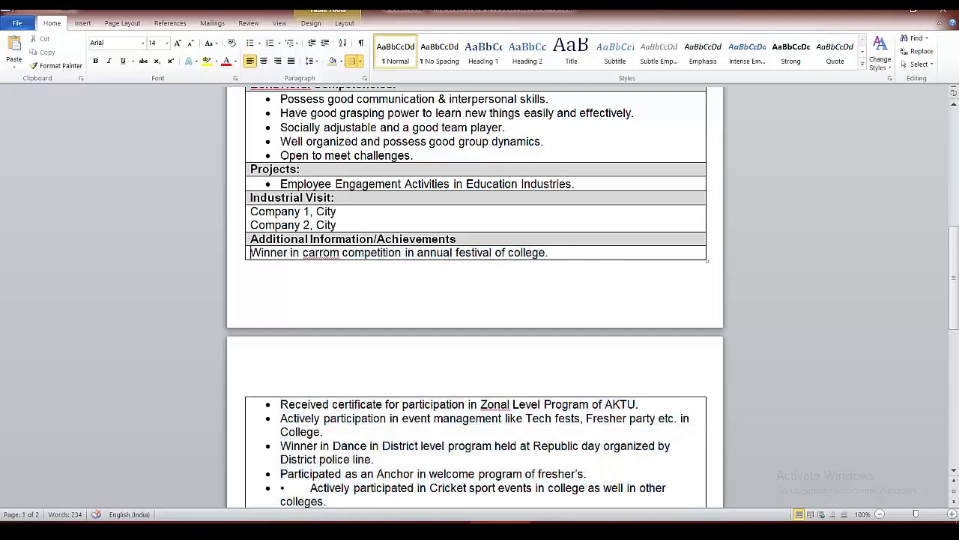
{"action": "key", "text": "Down"}
{"action": "key", "text": "BackSpace"}
{"action": "key", "text": "BackSpace"}
{"action": "key", "text": "Down"}
{"action": "key", "text": "BackSpace"}
{"action": "key", "text": "BackSpace"}
{"action": "key", "text": "Down"}
{"action": "key", "text": "BackSpace"}
{"action": "key", "text": "BackSpace"}
{"action": "key", "text": "Down"}
{"action": "key", "text": "BackSpace"}
{"action": "key", "text": "BackSpace"}
{"action": "key", "text": "Down"}
{"action": "key", "text": "BackSpace"}
- Reselect all the achievement lines and give them uniform round bullets
{"action": "key", "text": "shift+Up"}
{"action": "key", "text": "shift+Up"}
{"action": "key", "text": "shift+Up"}
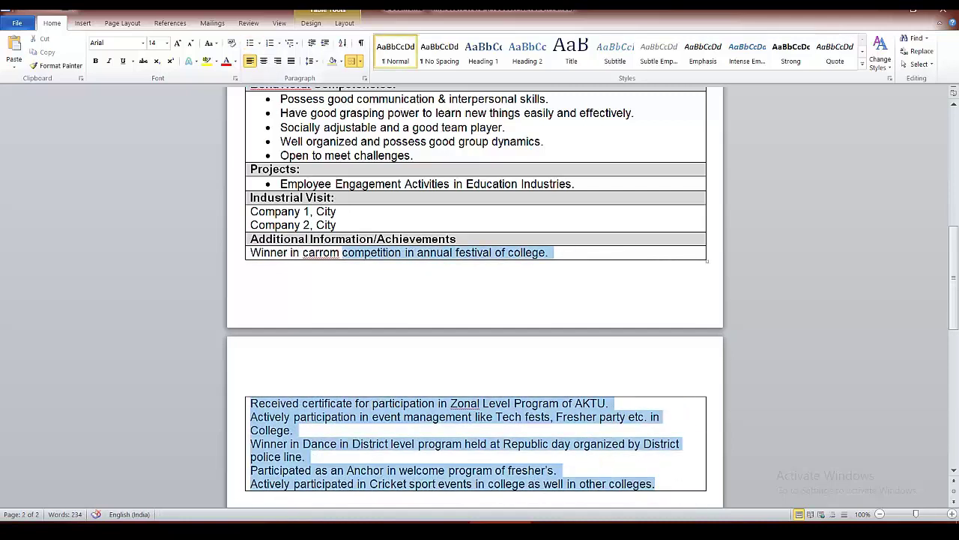
{"action": "key", "text": "ctrl+shift+l"}
{"action": "left_click", "coordinate": [337, 225]}
{"action": "key", "text": "alt+n"}
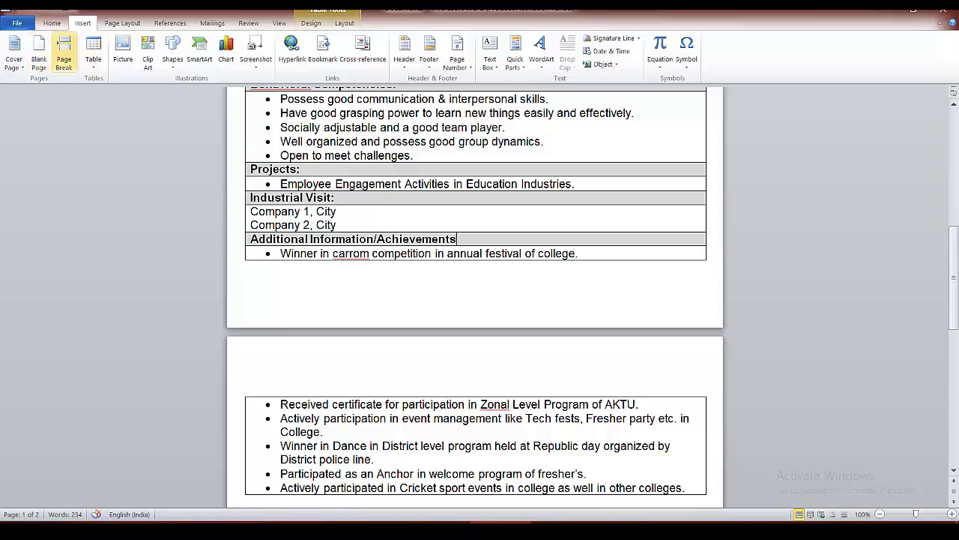
- Insert a page break so the Additional Information/Achievements heading and its six bullets start page 2
{"action": "left_click", "coordinate": [63, 58]}
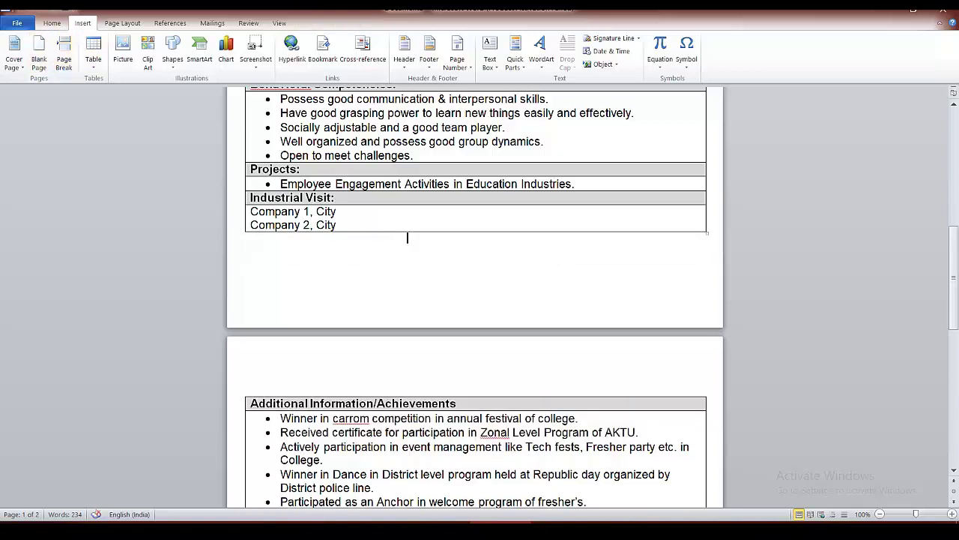
{"action": "scroll", "coordinate": [407, 238], "scroll_direction": "down", "scroll_amount": 6}
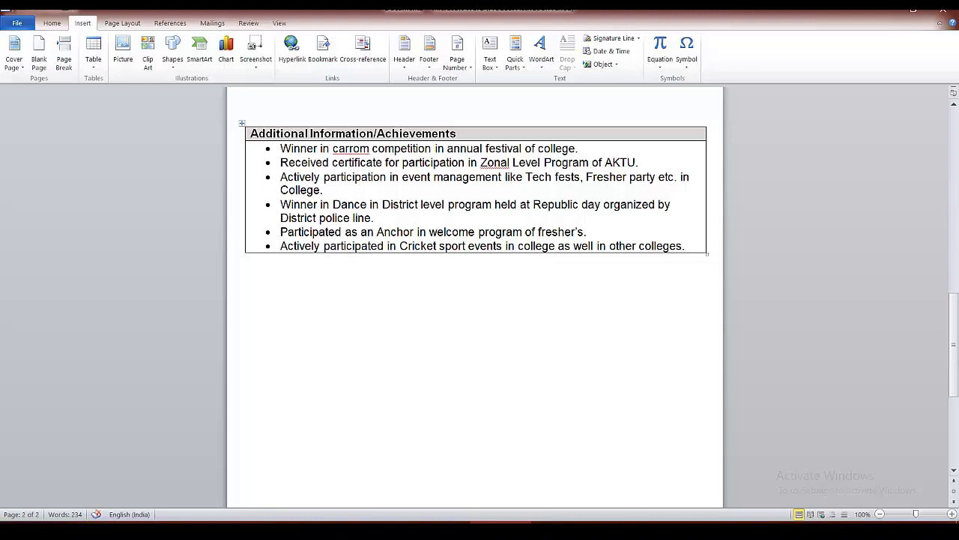
{"action": "mouse_move", "coordinate": [685, 246]}
{"action": "left_mouse_down"}
{"action": "mouse_move", "coordinate": [280, 177]}
{"action": "mouse_move", "coordinate": [280, 149]}
{"action": "left_mouse_up"}
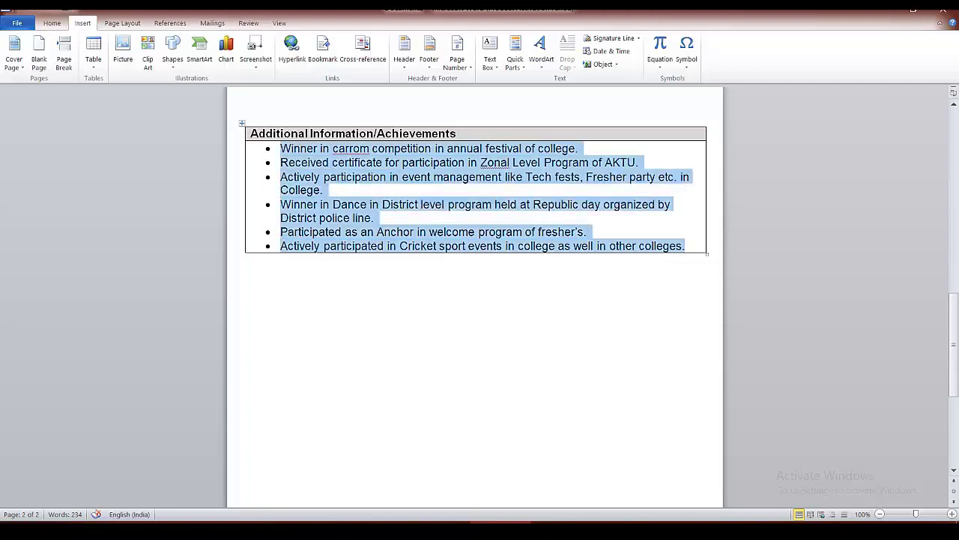
{"action": "left_click", "coordinate": [280, 149]}
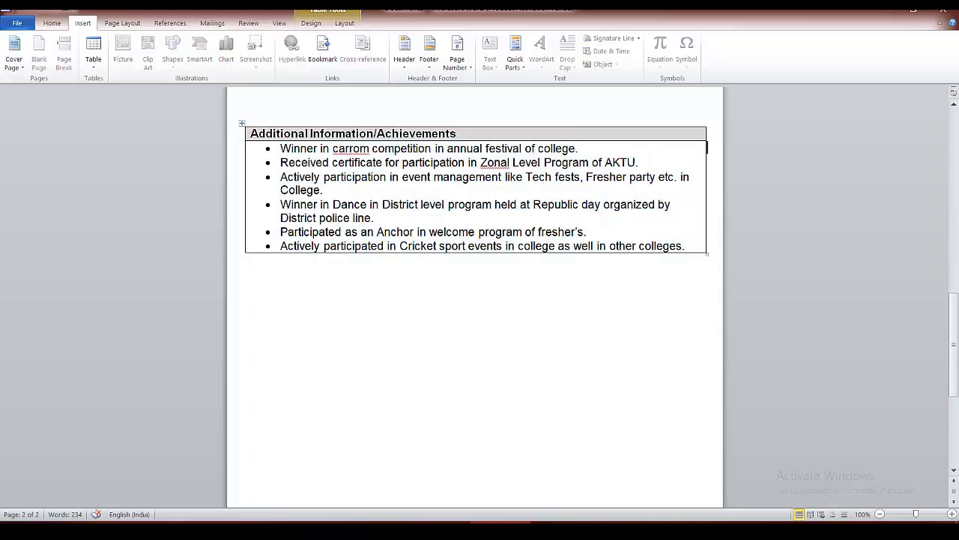
- Add a new bottom row with a bold, grey-shaded 'Strength/Hobbies:' heading
{"action": "key", "text": "Return"}
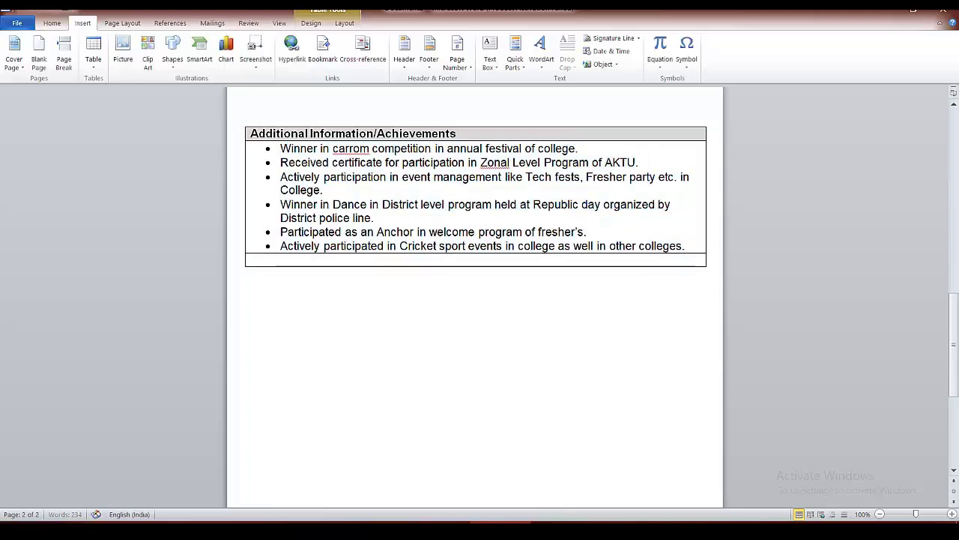
{"action": "key", "text": "BackSpace"}
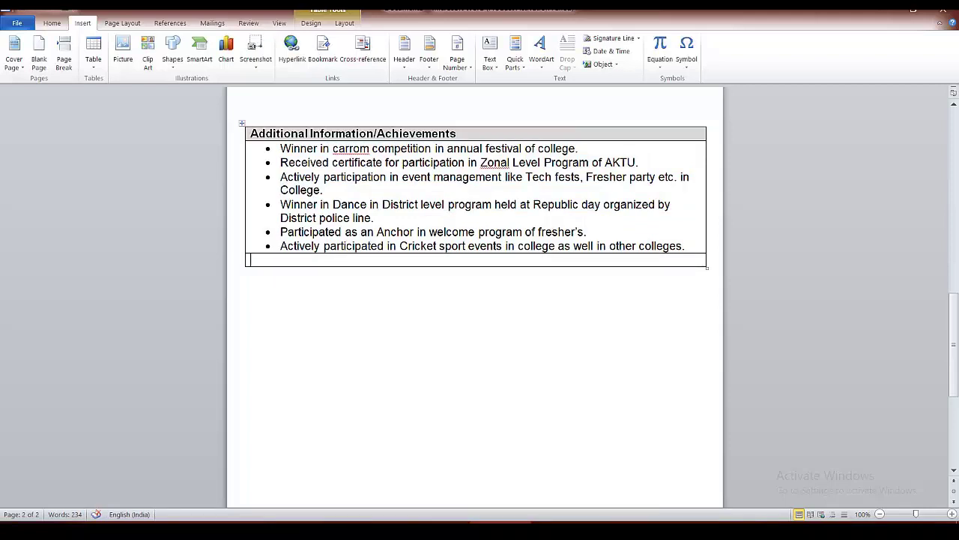
{"action": "type", "text": "St"}
{"action": "type", "text": "rength/Hob"}
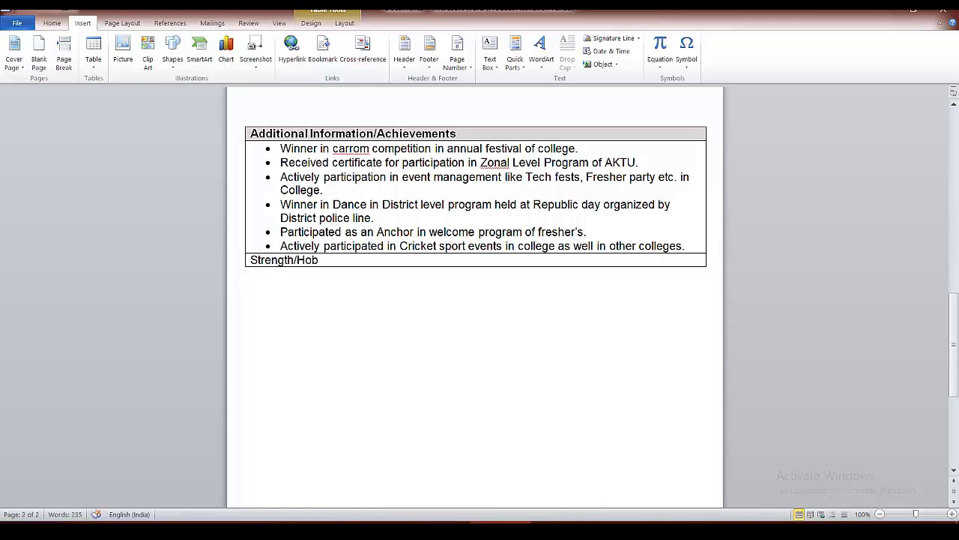
{"action": "type", "text": "bies:"}
{"action": "key", "text": "shift+Home"}
{"action": "key", "text": "ctrl+b"}
{"action": "left_click", "coordinate": [52, 22]}
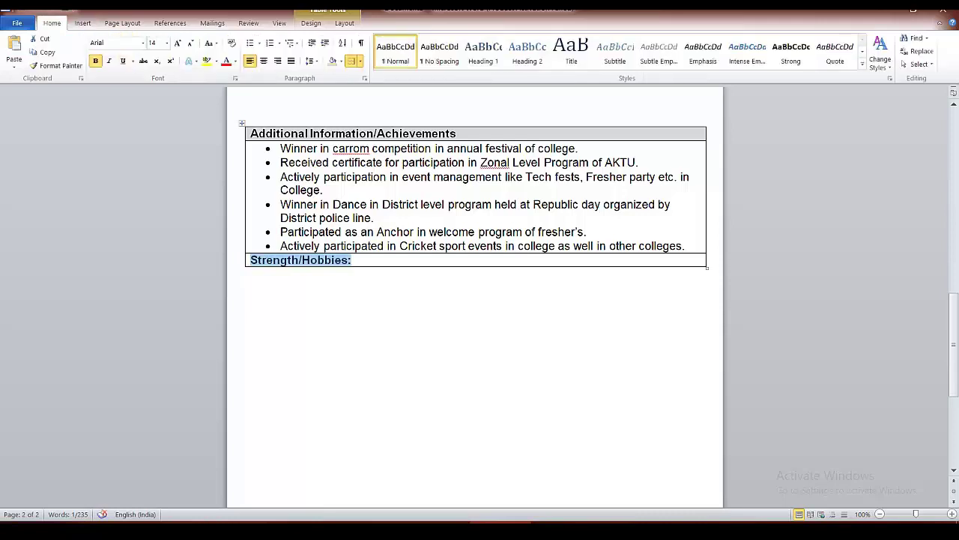
{"action": "left_click", "coordinate": [333, 61]}
- Add a row below the heading with No Color shading and start a bulleted list in it
{"action": "key", "text": "Tab"}
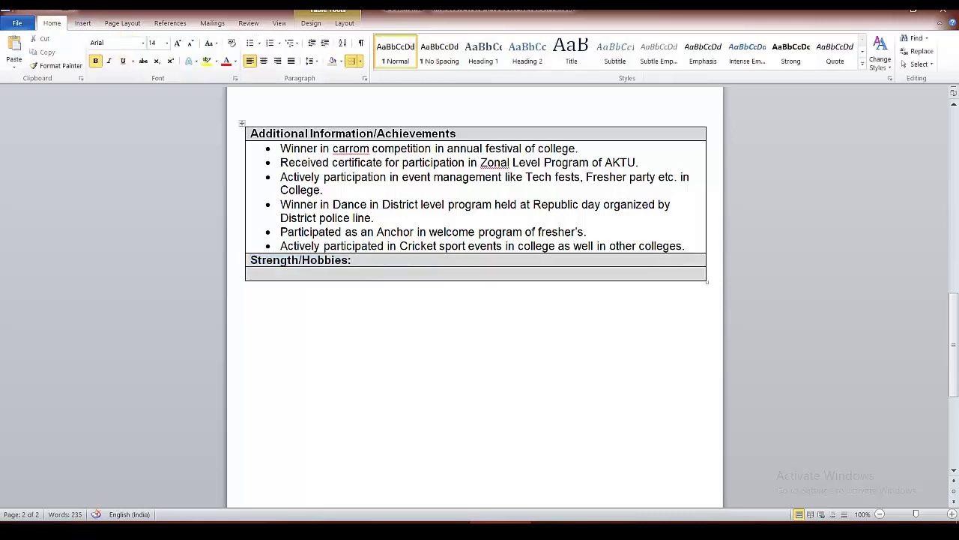
{"action": "left_click", "coordinate": [341, 61]}
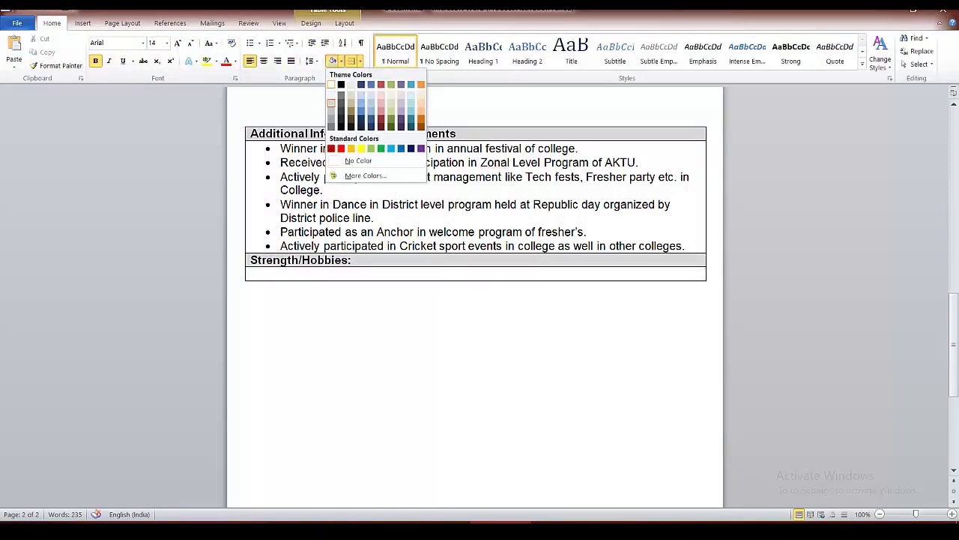
{"action": "left_click", "coordinate": [358, 160]}
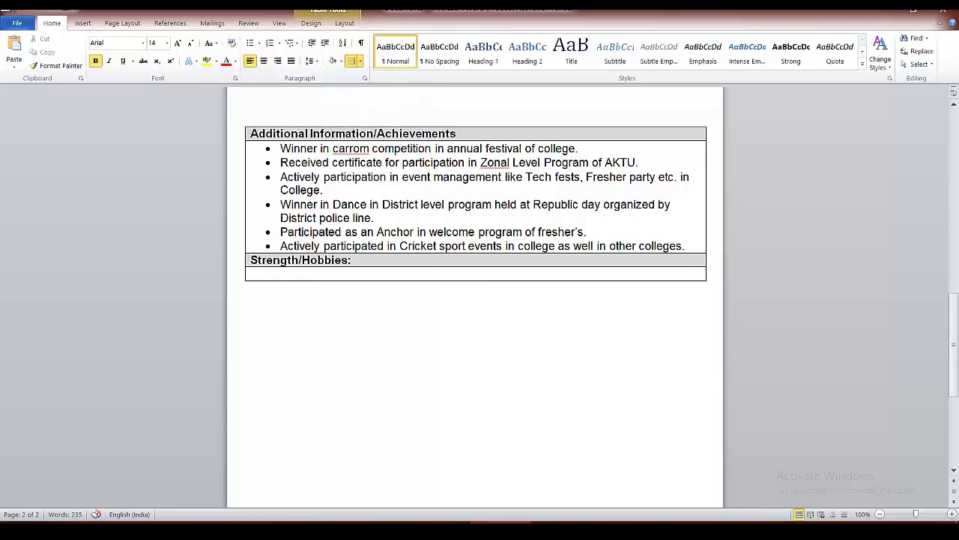
{"action": "left_click", "coordinate": [250, 43]}
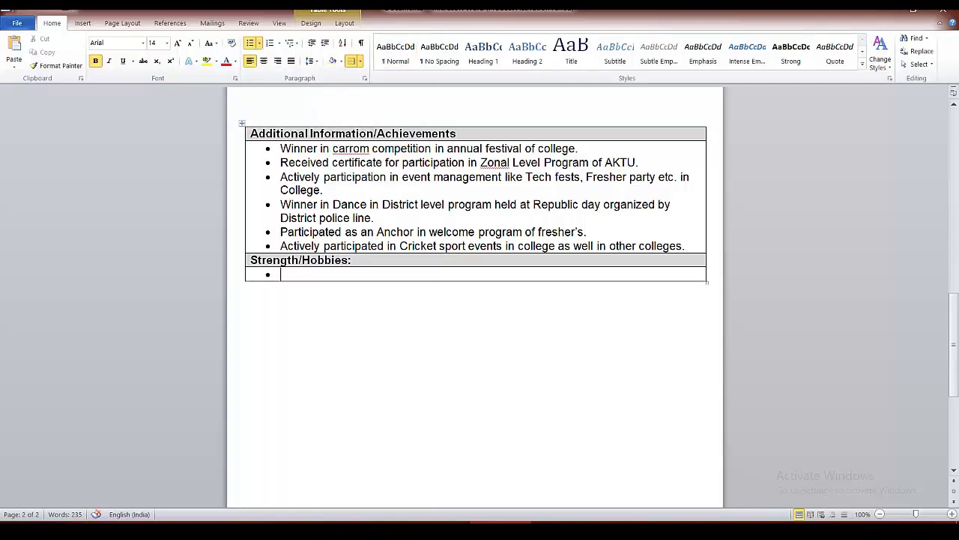
- Enter the bullets 'Confidence, Positive Attitude' and 'Dancing, Listening Music.' under Strength/Hobbies
{"action": "type", "text": "C"}
{"action": "type", "text": "onfiden"}
{"action": "type", "text": "ce, positi"}
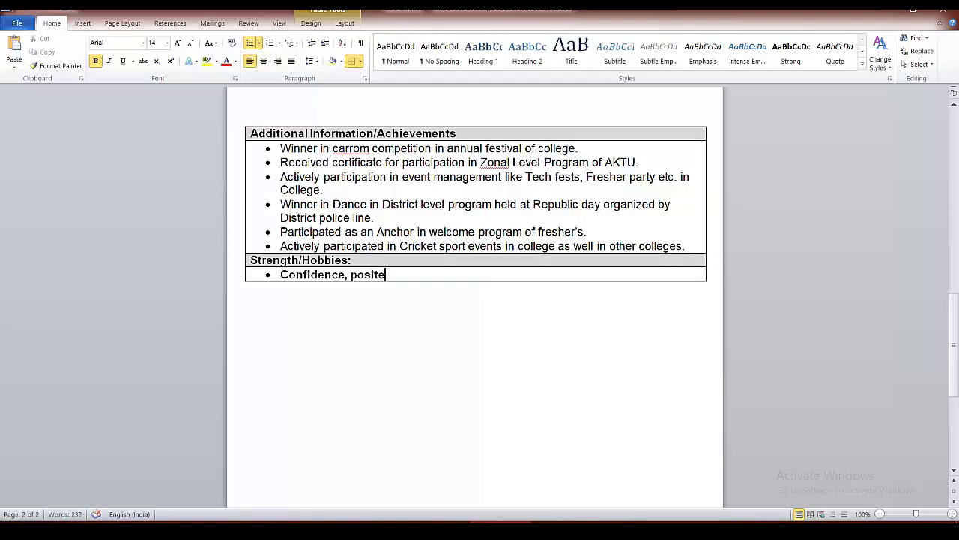
{"action": "key", "text": "BackSpace"}
{"action": "type", "text": "ive A"}
{"action": "type", "text": "ttitude"}
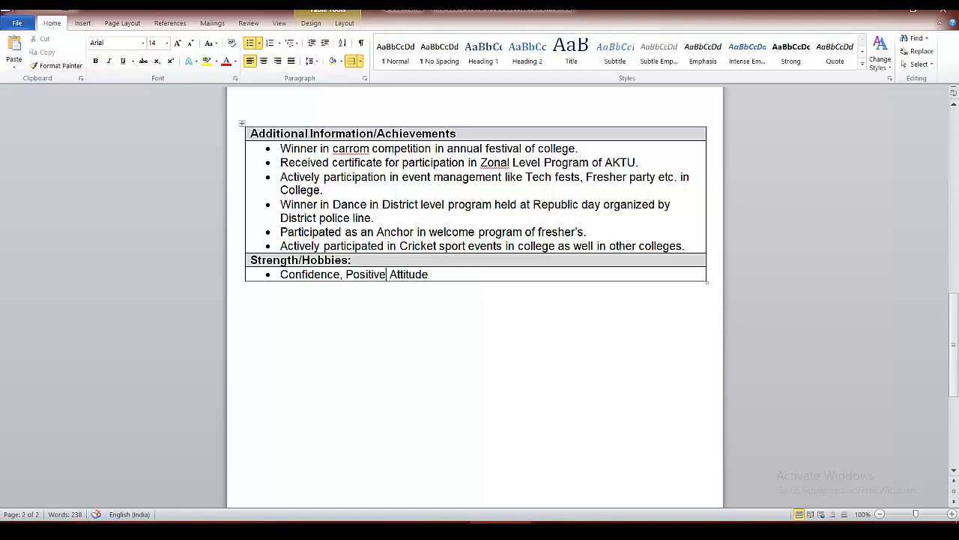
{"action": "key", "text": "Return"}
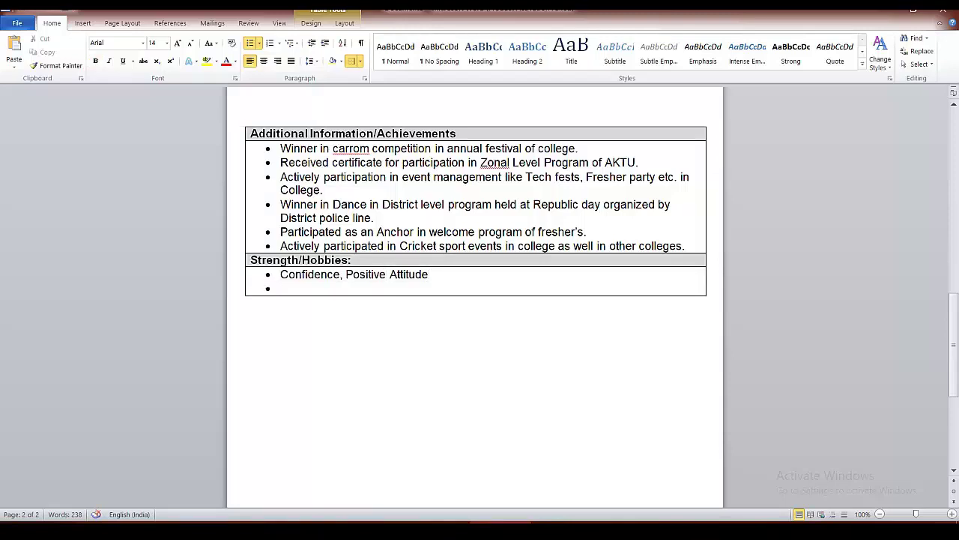
{"action": "type", "text": "D"}
{"action": "type", "text": "ancing,"}
{"action": "type", "text": " L"}
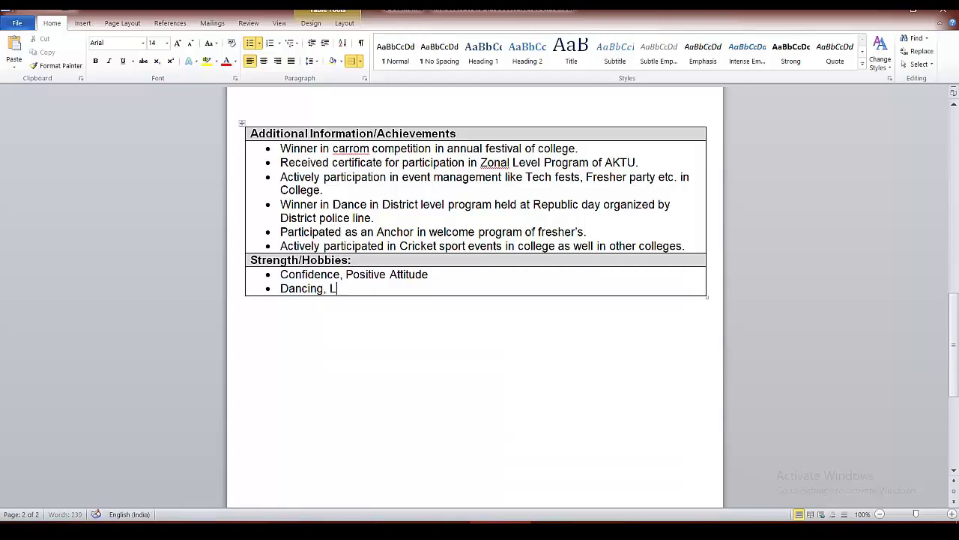
{"action": "type", "text": "i"}
{"action": "type", "text": "stenin"}
{"action": "type", "text": "g Music."}
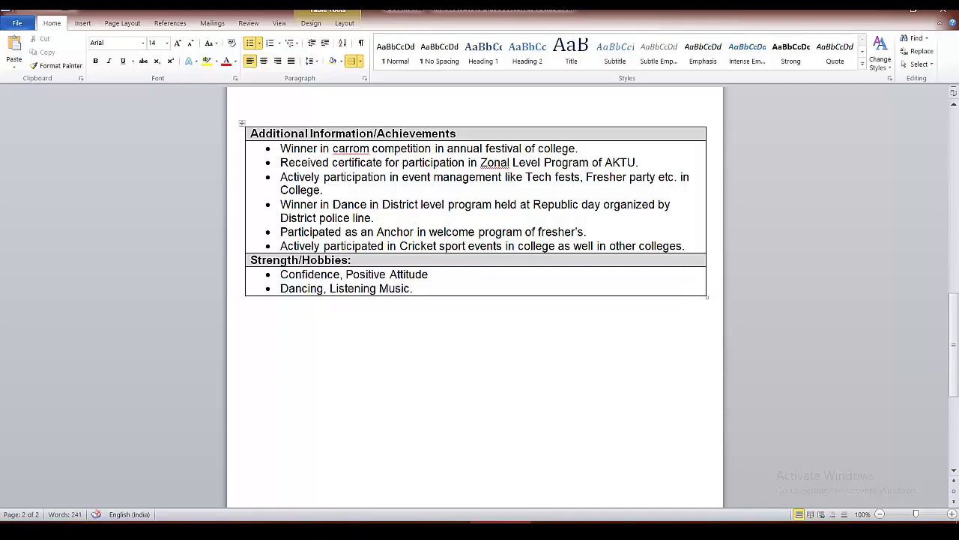
{"action": "left_click", "coordinate": [429, 275]}
{"action": "type", "text": "."}
{"action": "scroll", "coordinate": [475, 300], "scroll_direction": "up", "scroll_amount": 5}
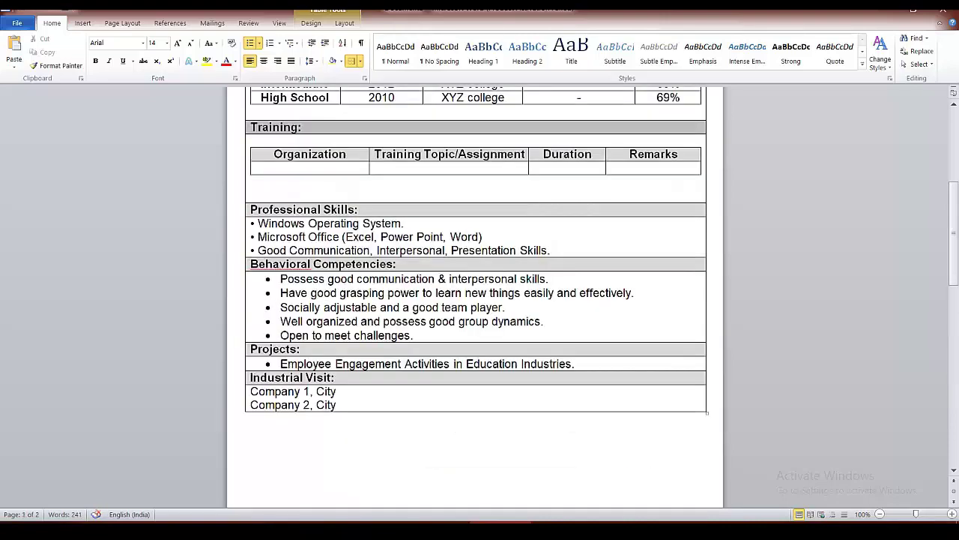
{"action": "scroll", "coordinate": [475, 300], "scroll_direction": "up", "scroll_amount": 7}
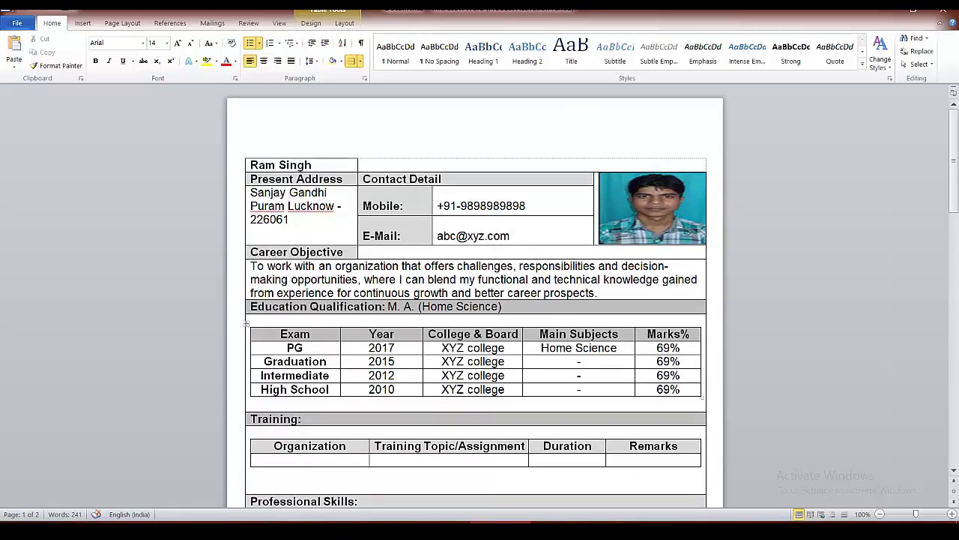
{"action": "scroll", "coordinate": [475, 300], "scroll_direction": "down", "scroll_amount": 3}
{"action": "scroll", "coordinate": [475, 299], "scroll_direction": "up", "scroll_amount": 3}
{"action": "scroll", "coordinate": [475, 300], "scroll_direction": "down", "scroll_amount": 3}
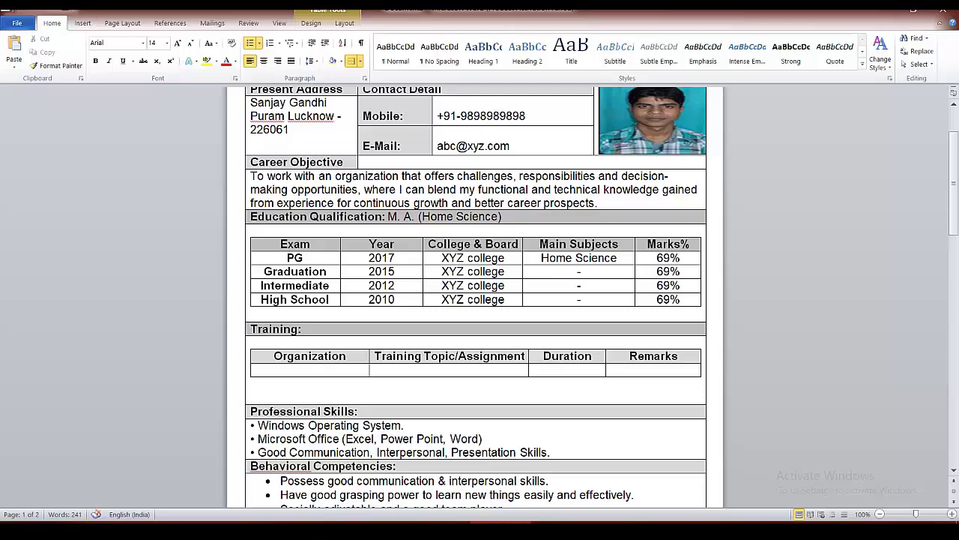
{"action": "scroll", "coordinate": [475, 300], "scroll_direction": "down", "scroll_amount": 3}
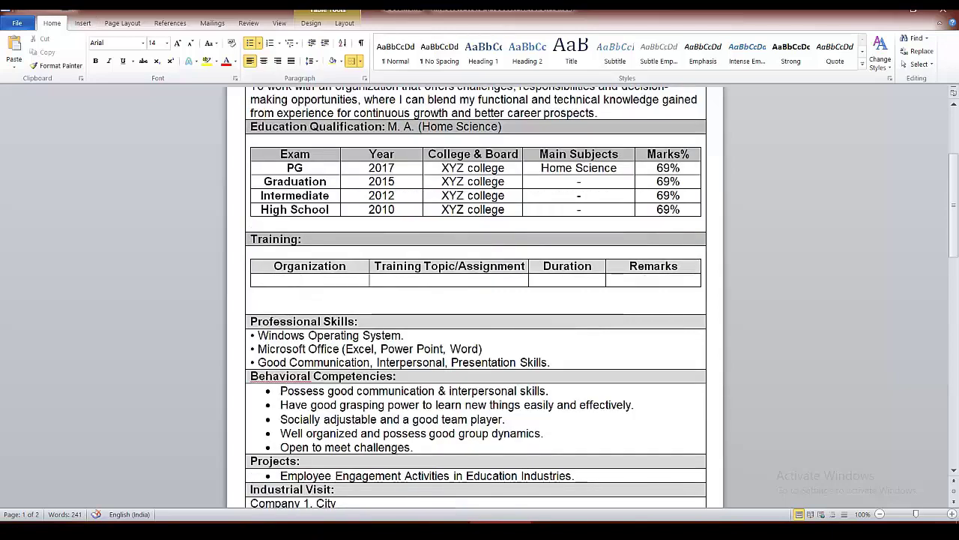
- Using Draw Table, split the Training, Professional Skills and Behavioral Competencies heading rows with vertical borders
{"action": "left_click", "coordinate": [83, 23]}
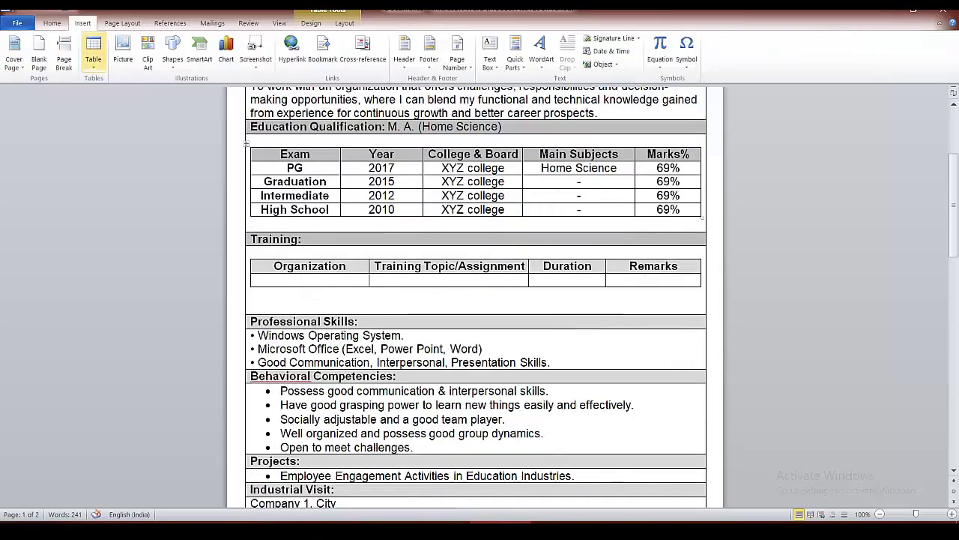
{"action": "left_click", "coordinate": [93, 53]}
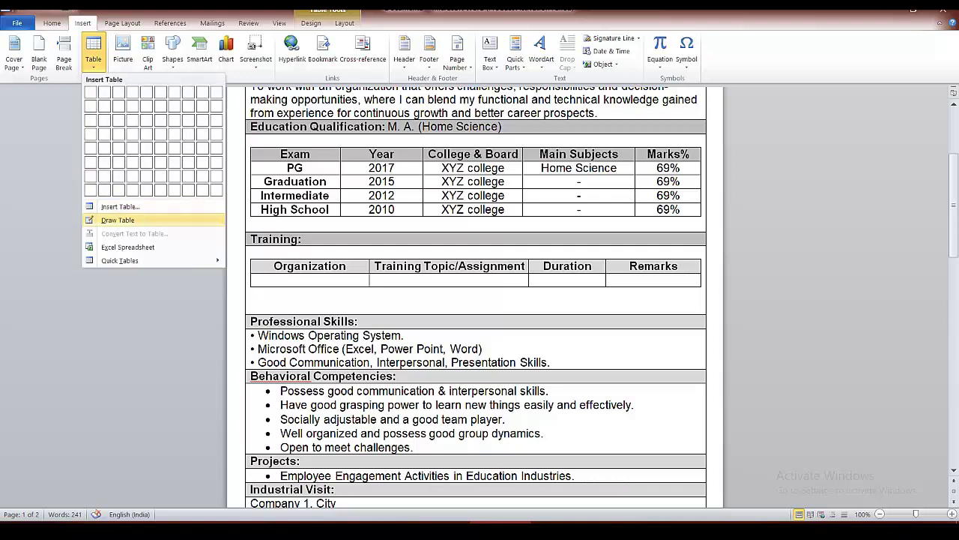
{"action": "left_click", "coordinate": [105, 220]}
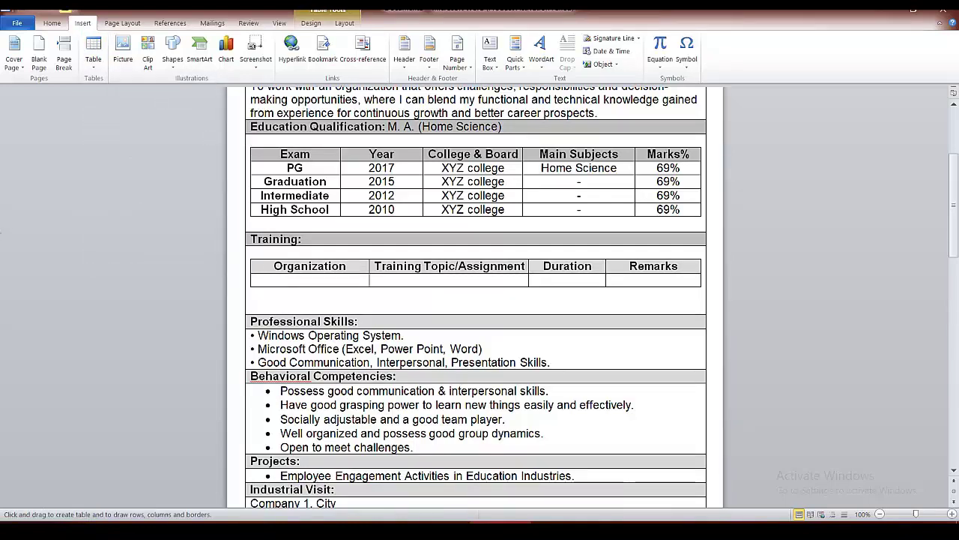
{"action": "left_click_drag", "start_coordinate": [341, 233], "coordinate": [341, 245]}
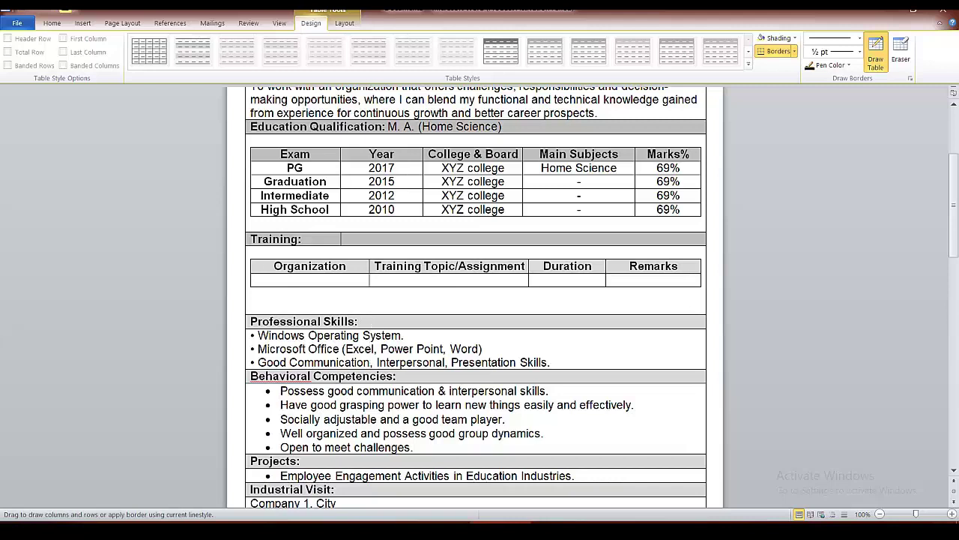
{"action": "left_click_drag", "start_coordinate": [369, 317], "coordinate": [370, 367]}
{"action": "key", "text": "ctrl+z"}
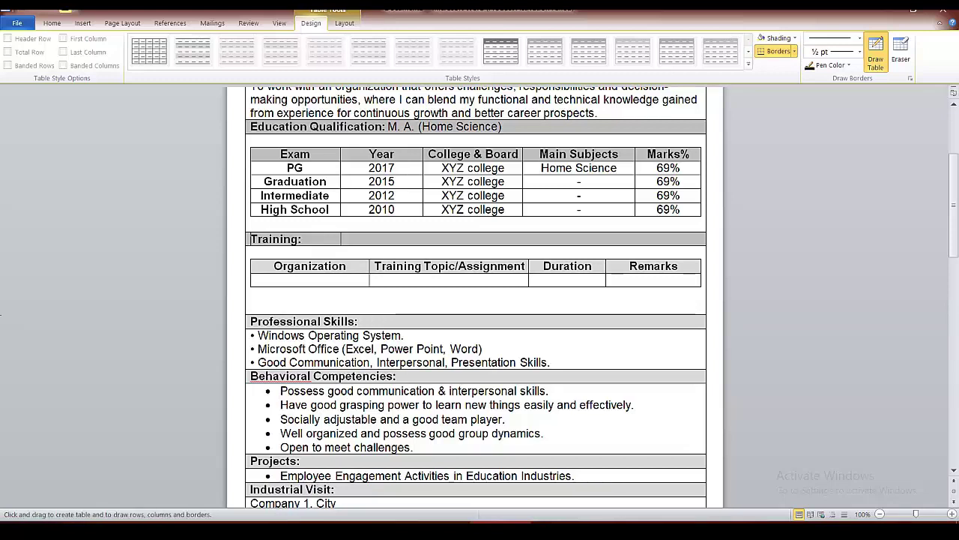
{"action": "left_click_drag", "start_coordinate": [368, 314], "coordinate": [368, 328]}
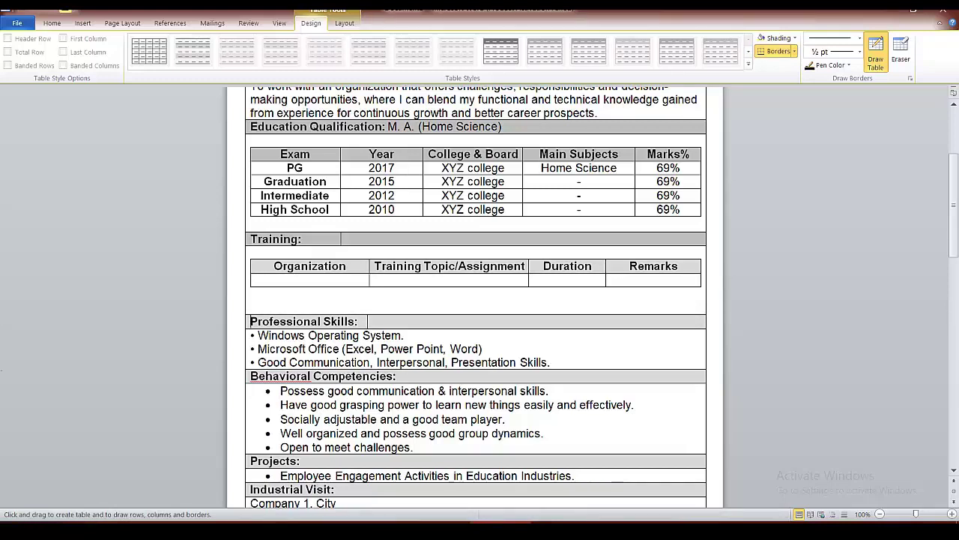
{"action": "left_click_drag", "start_coordinate": [409, 370], "coordinate": [409, 382]}
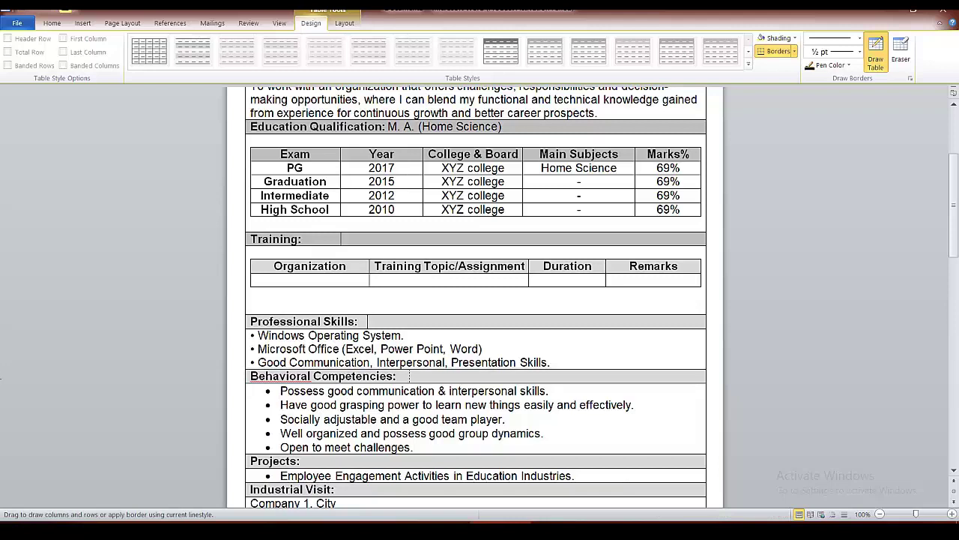
- Draw dividers in the Industrial Visit, Additional Information/Achievements and Strength/Hobbies heading rows, undoing the stray Projects border
{"action": "scroll", "coordinate": [475, 300], "scroll_direction": "down", "scroll_amount": 2}
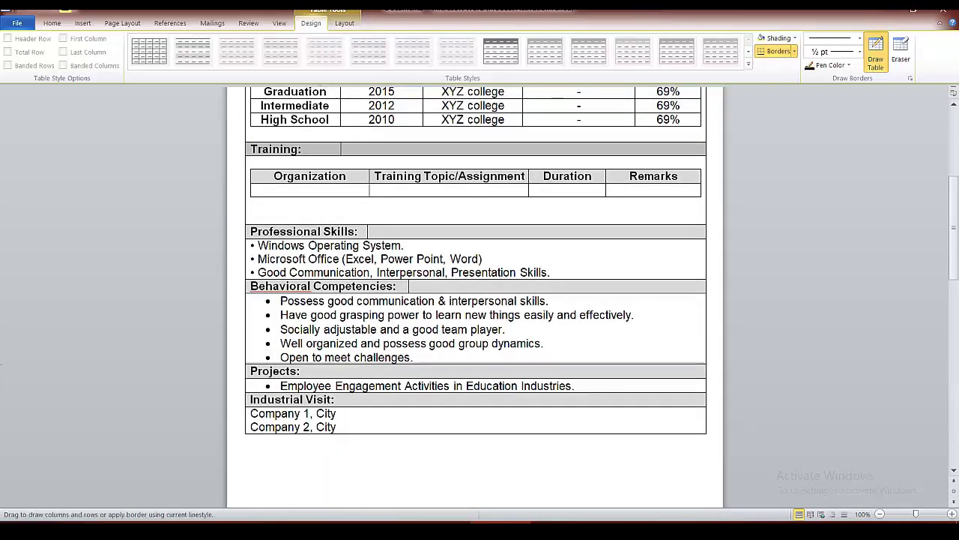
{"action": "left_click_drag", "start_coordinate": [320, 368], "coordinate": [320, 389]}
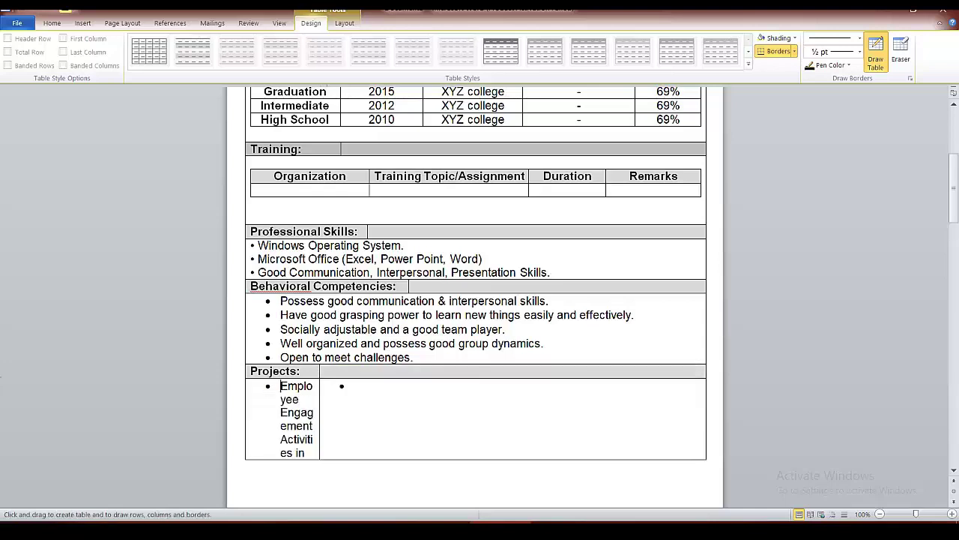
{"action": "key", "text": "ctrl+z"}
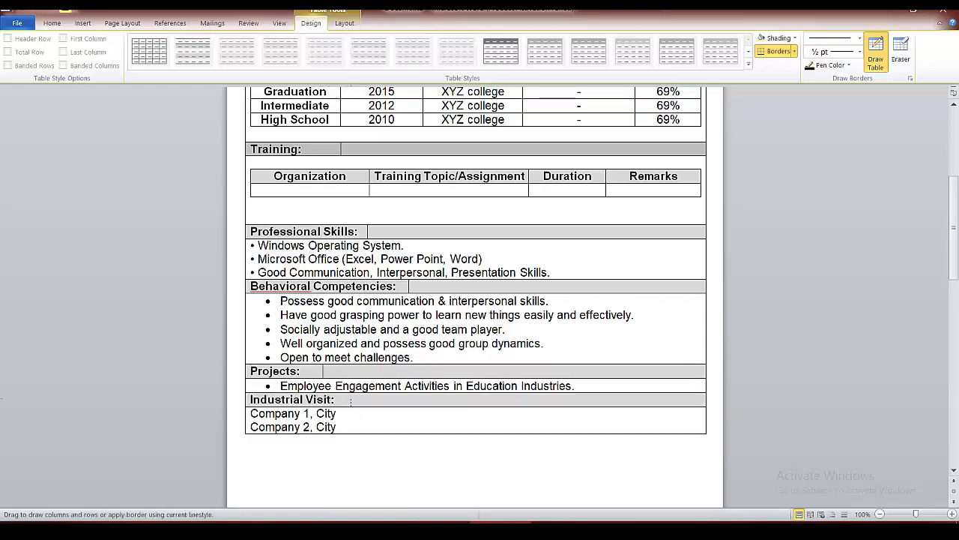
{"action": "left_click_drag", "start_coordinate": [351, 396], "coordinate": [351, 405]}
{"action": "scroll", "coordinate": [475, 300], "scroll_direction": "down", "scroll_amount": 6}
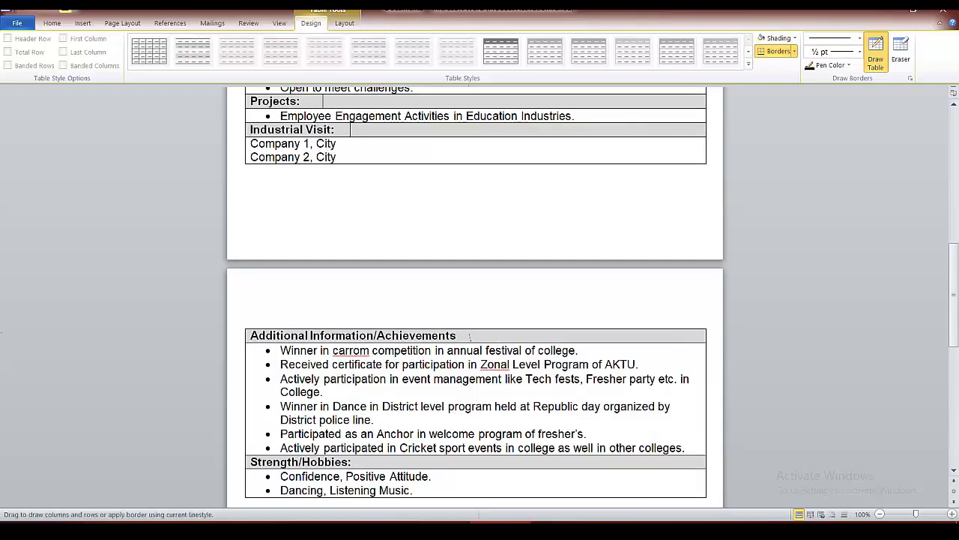
{"action": "left_click_drag", "start_coordinate": [469, 331], "coordinate": [469, 342]}
{"action": "left_click_drag", "start_coordinate": [365, 456], "coordinate": [364, 468]}
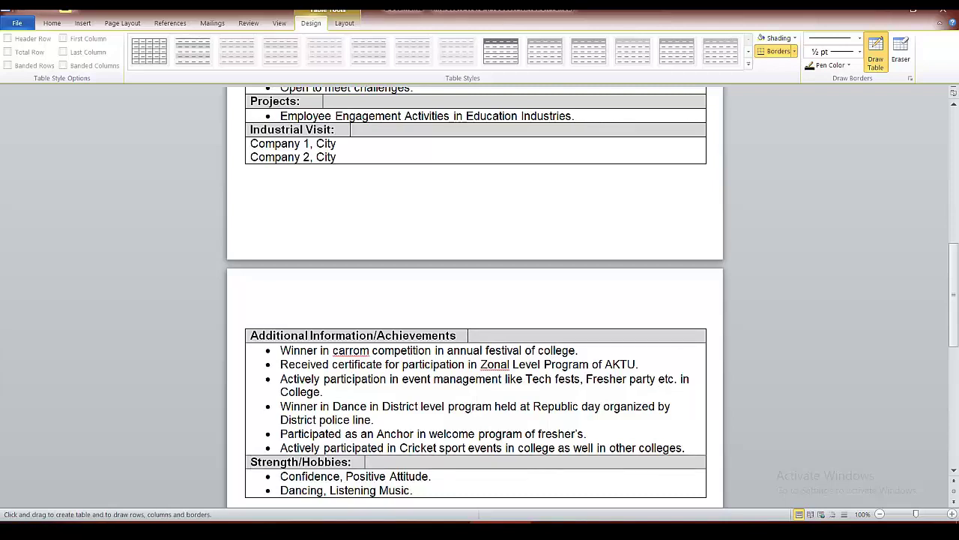
{"action": "scroll", "coordinate": [475, 299], "scroll_direction": "down", "scroll_amount": 6}
{"action": "key", "text": "Escape"}
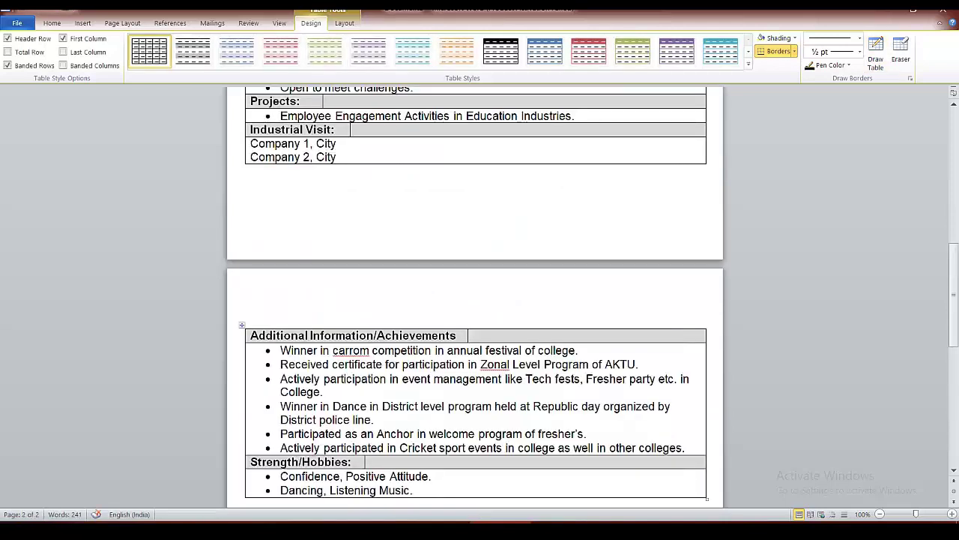
- Clear the shading beside the Strength/Hobbies, Additional Information and Industrial Visit headings
{"action": "scroll", "coordinate": [475, 300], "scroll_direction": "up", "scroll_amount": 6}
{"action": "left_click", "coordinate": [52, 23]}
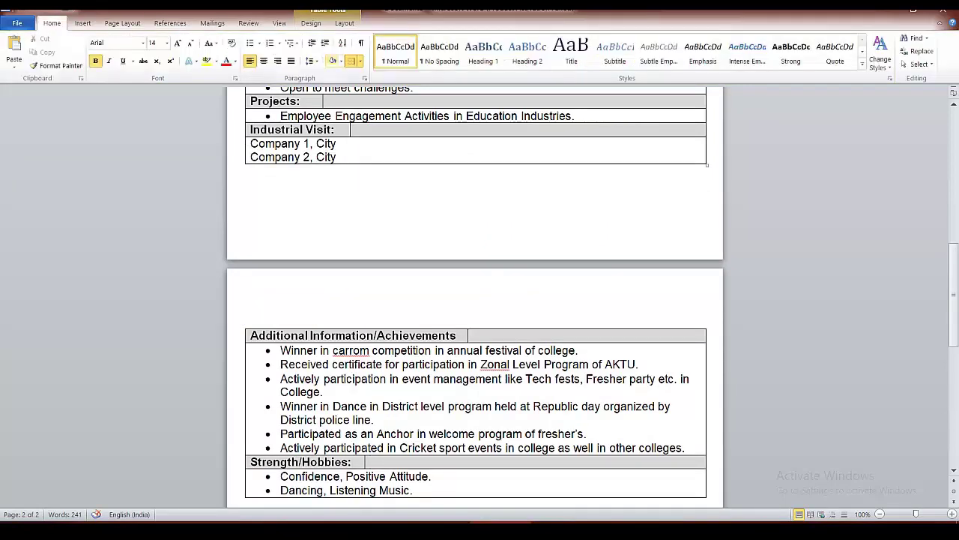
{"action": "left_click", "coordinate": [368, 462]}
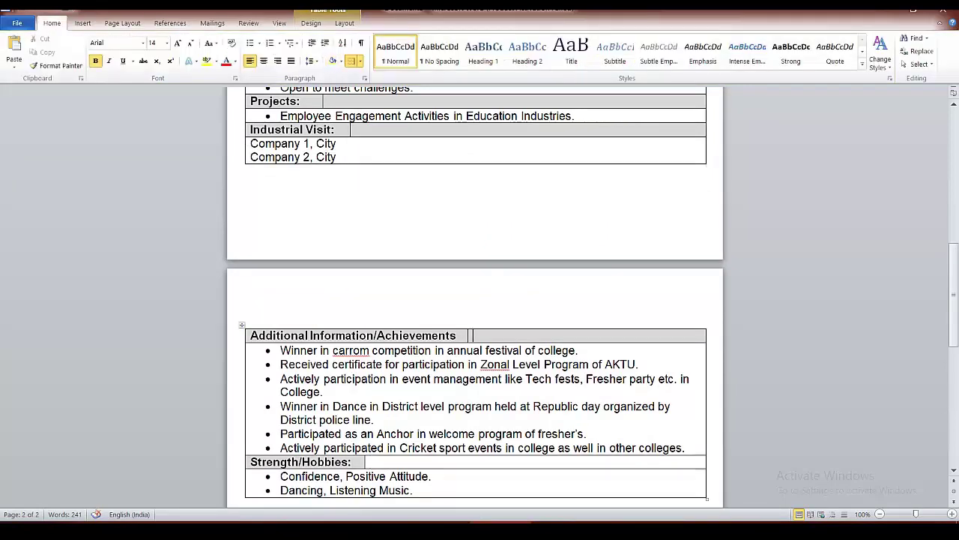
{"action": "left_click", "coordinate": [599, 116]}
{"action": "left_click", "coordinate": [355, 129]}
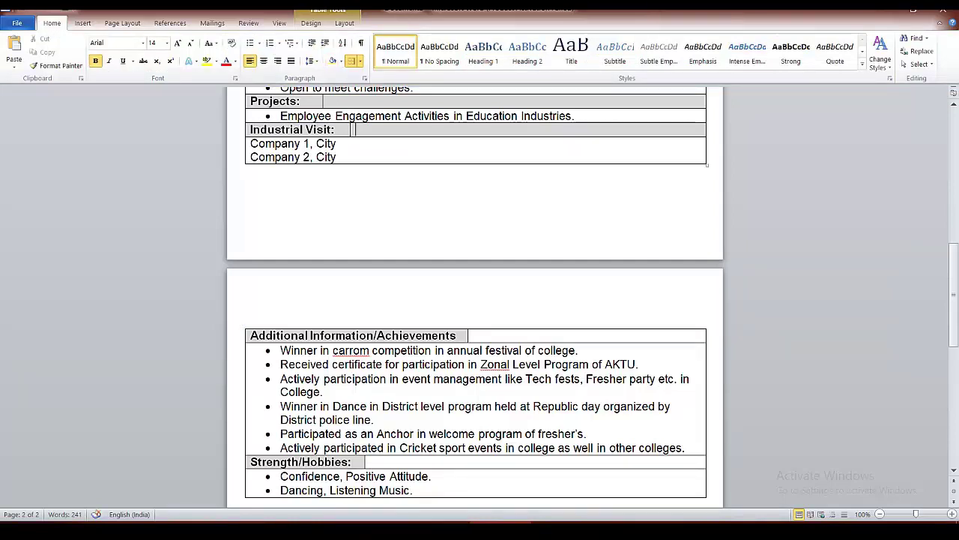
{"action": "left_click", "coordinate": [328, 101]}
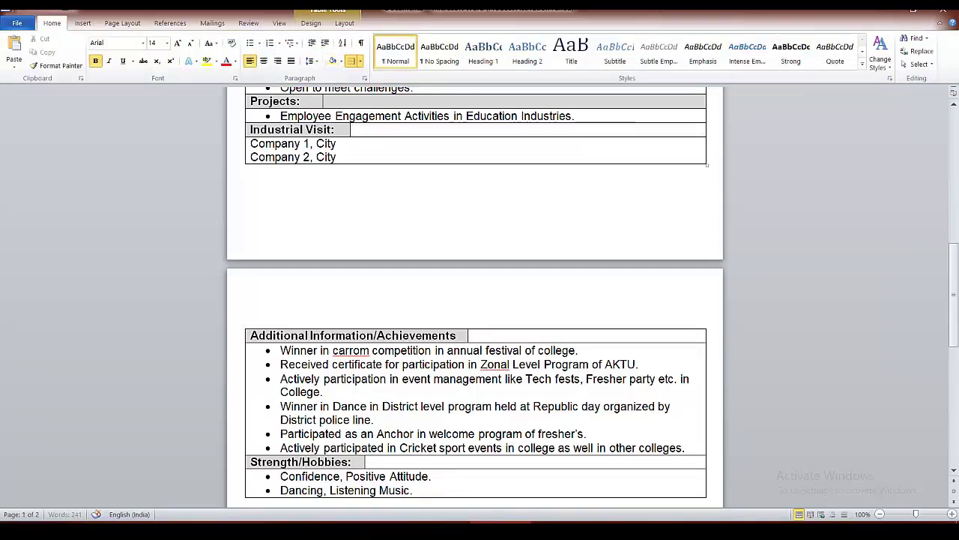
- Clear the shading beside the Behavioral Competencies, Professional Skills and Training headings
{"action": "scroll", "coordinate": [475, 300], "scroll_direction": "up", "scroll_amount": 10}
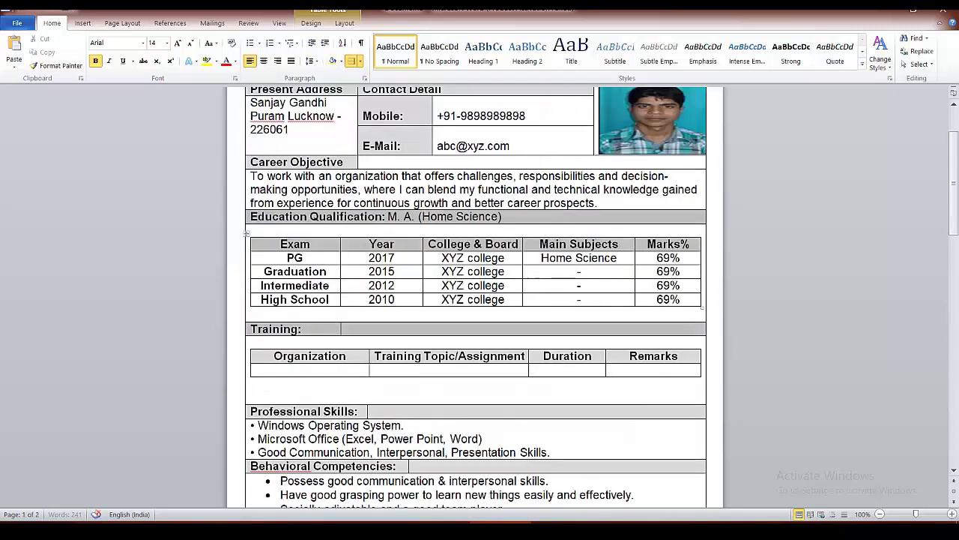
{"action": "left_click", "coordinate": [419, 466]}
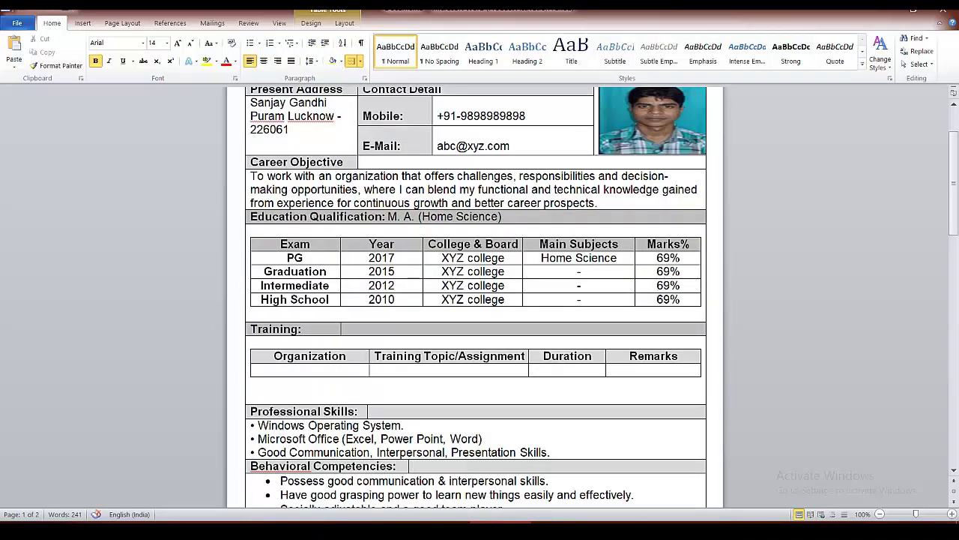
{"action": "left_click", "coordinate": [332, 61]}
{"action": "left_click", "coordinate": [374, 411]}
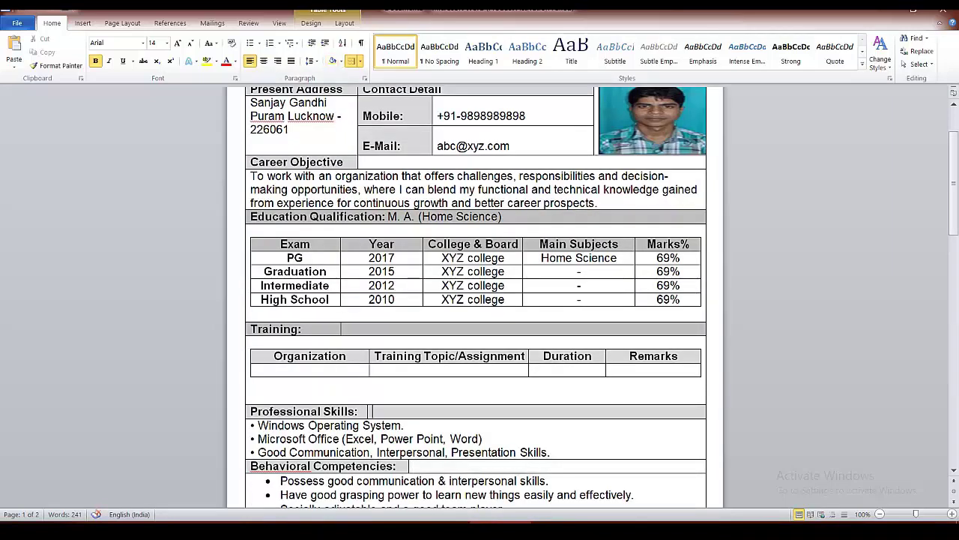
{"action": "left_click", "coordinate": [332, 60]}
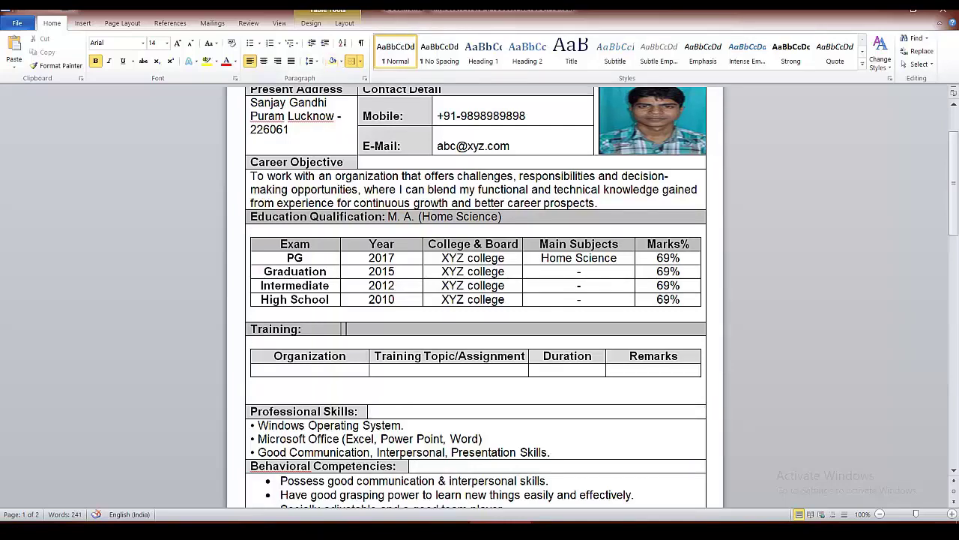
{"action": "left_click", "coordinate": [332, 61]}
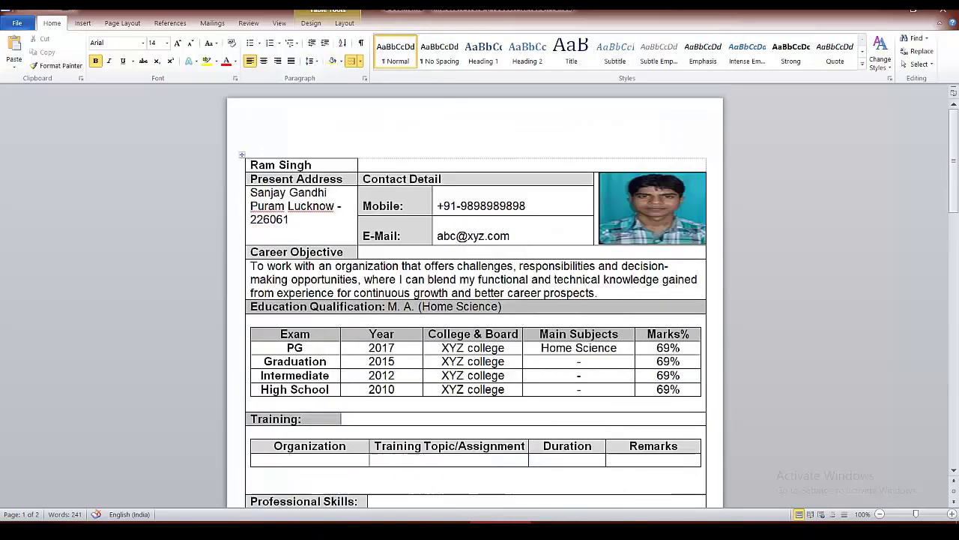
{"action": "scroll", "coordinate": [246, 323], "scroll_direction": "up", "scroll_amount": 3}
{"action": "scroll", "coordinate": [247, 323], "scroll_direction": "down", "scroll_amount": 6}
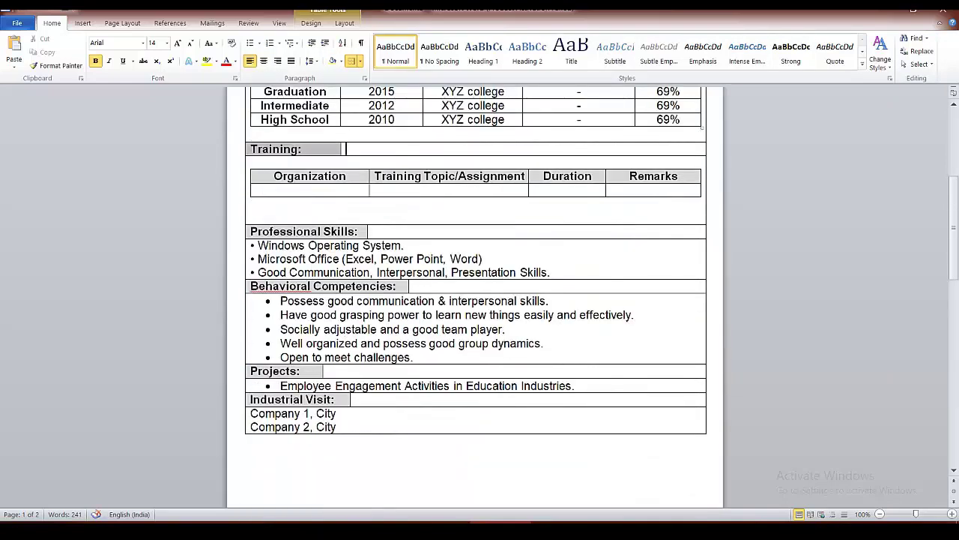
- Set the Behavioral Competencies and Professional Skills bullets to Times New Roman
{"action": "mouse_move", "coordinate": [414, 358]}
{"action": "left_mouse_down"}
{"action": "mouse_move", "coordinate": [280, 315]}
{"action": "mouse_move", "coordinate": [281, 300]}
{"action": "left_mouse_up"}
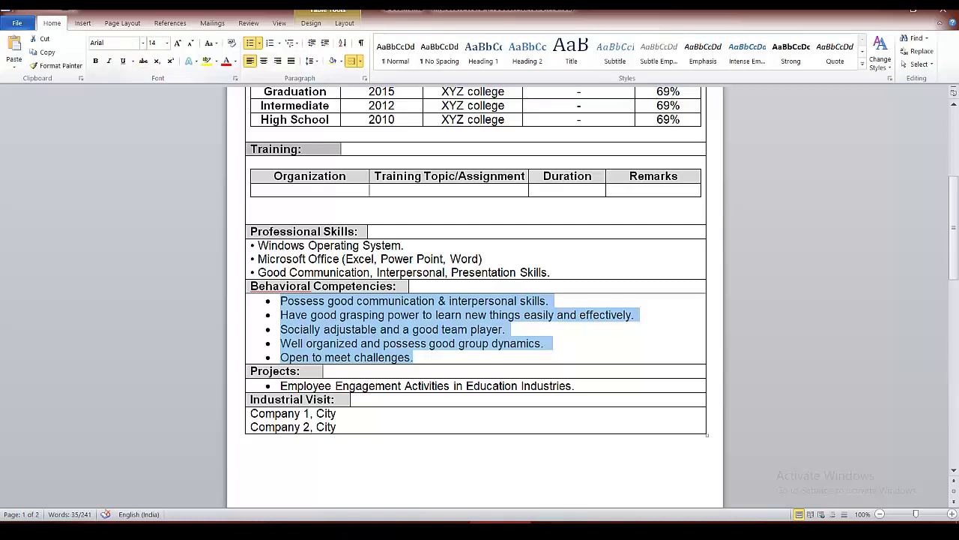
{"action": "left_click", "coordinate": [142, 43]}
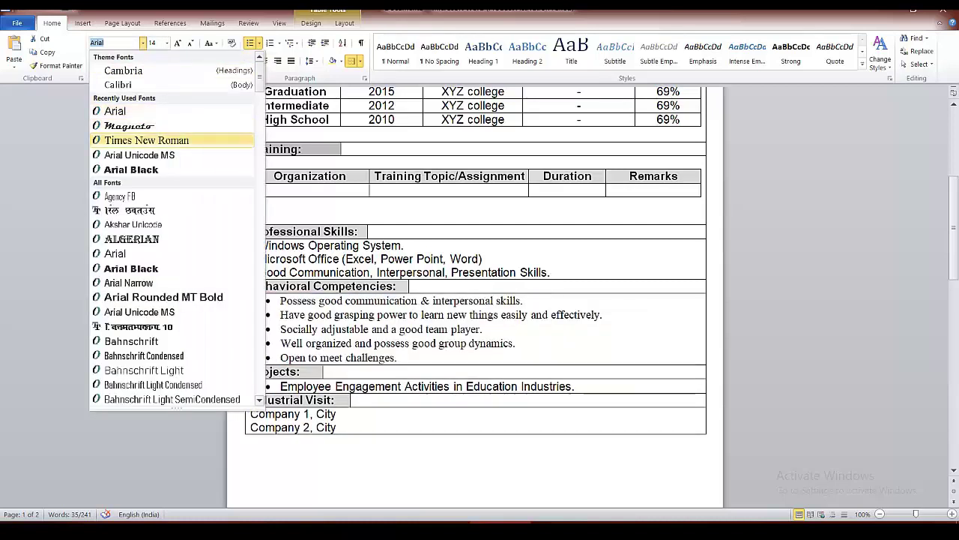
{"action": "left_click", "coordinate": [147, 140]}
{"action": "left_click", "coordinate": [395, 358]}
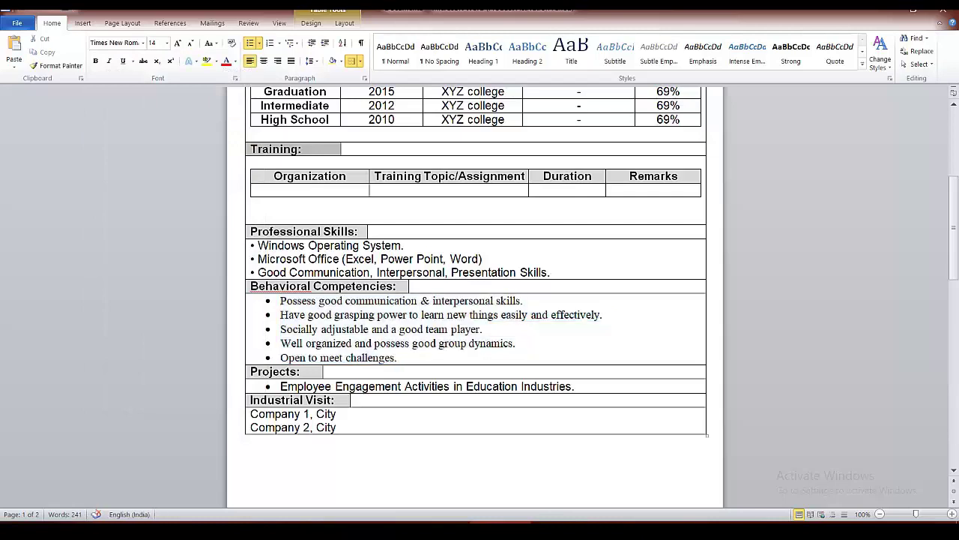
{"action": "left_click_drag", "start_coordinate": [550, 272], "coordinate": [251, 245]}
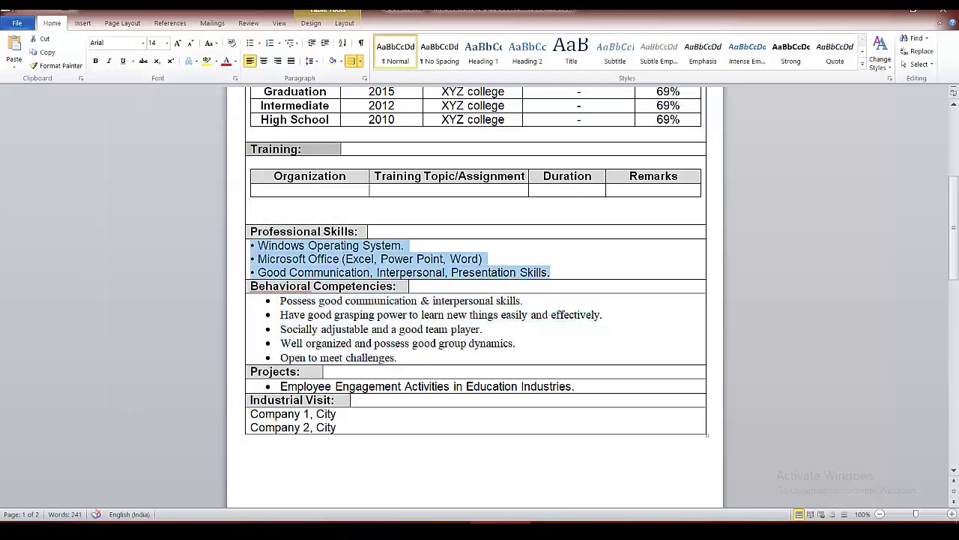
{"action": "left_click", "coordinate": [143, 42]}
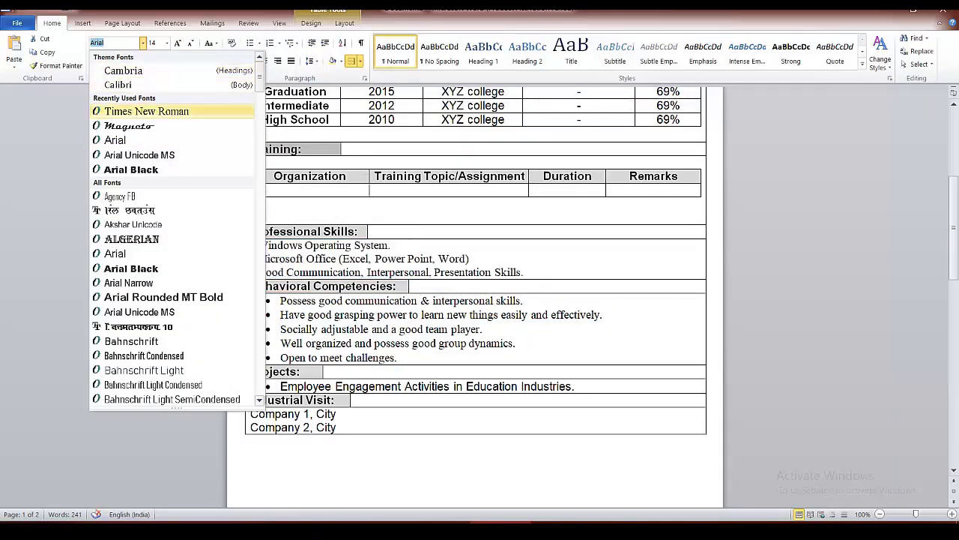
{"action": "left_click", "coordinate": [127, 112]}
{"action": "scroll", "coordinate": [128, 111], "scroll_direction": "up", "scroll_amount": 3}
{"action": "scroll", "coordinate": [476, 300], "scroll_direction": "up", "scroll_amount": 3}
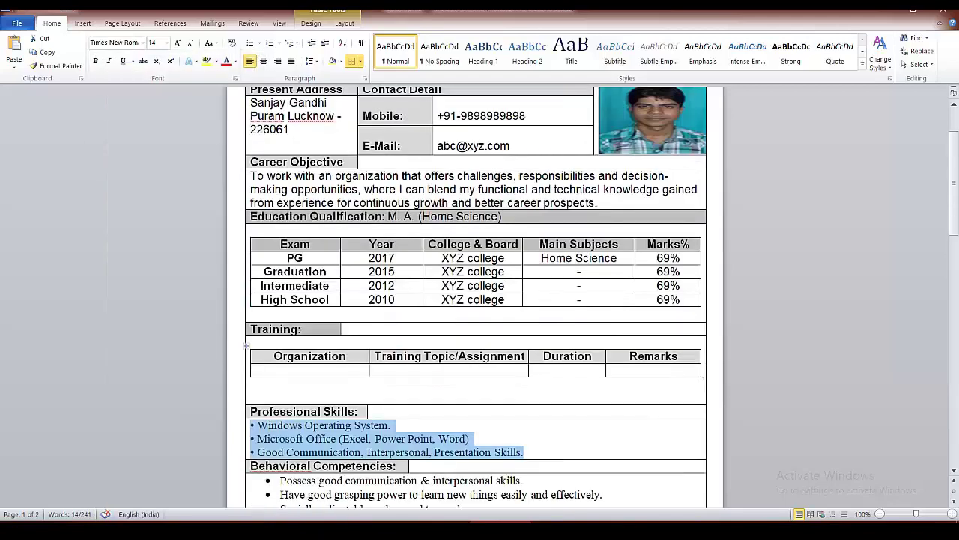
- Set the education table and the Career Objective paragraph to Times New Roman
{"action": "left_click", "coordinate": [246, 233]}
{"action": "left_click", "coordinate": [143, 43]}
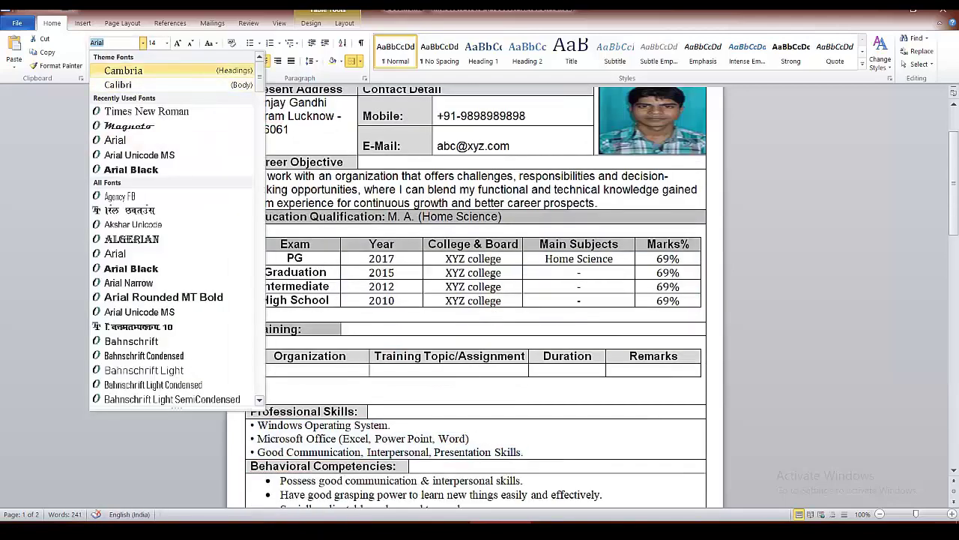
{"action": "left_click", "coordinate": [146, 111]}
{"action": "left_click", "coordinate": [493, 286]}
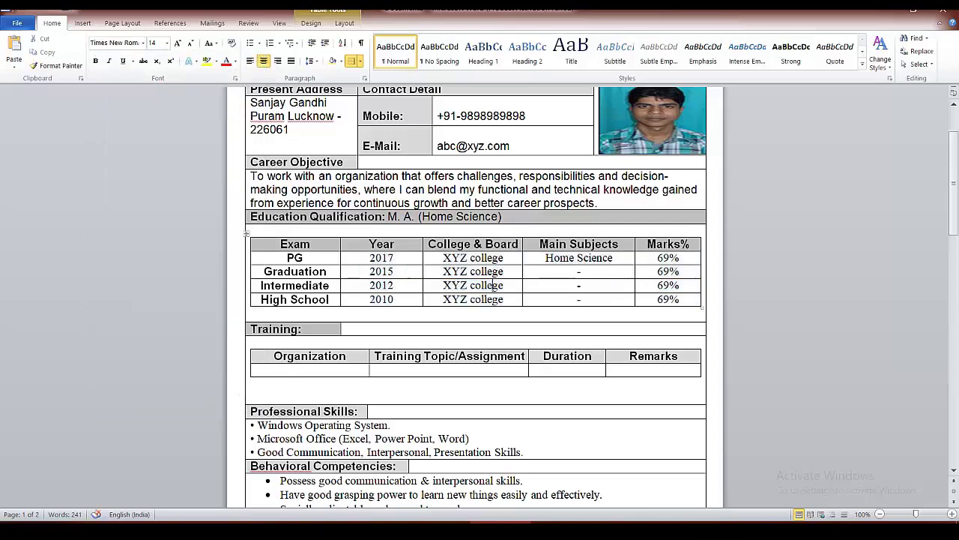
{"action": "left_click_drag", "start_coordinate": [597, 203], "coordinate": [250, 175]}
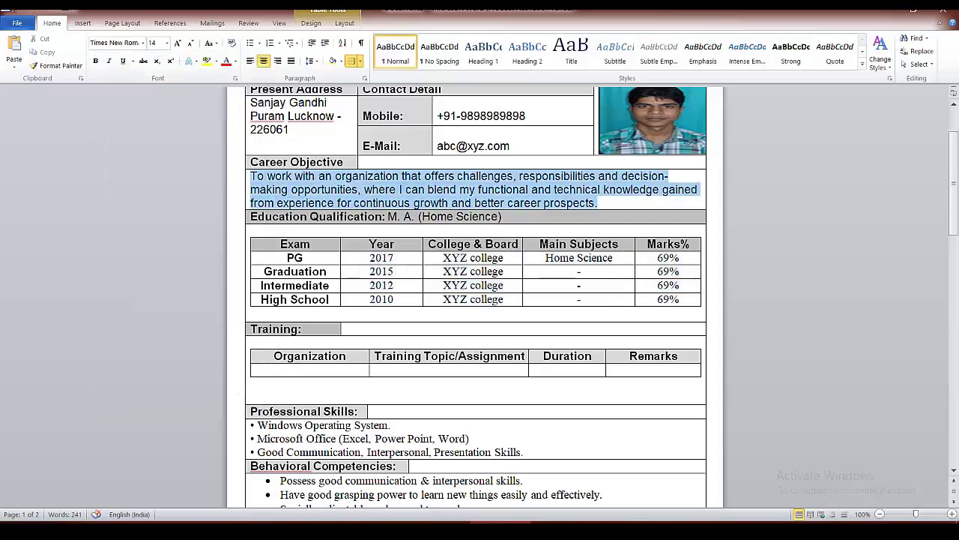
{"action": "left_click", "coordinate": [143, 43]}
{"action": "left_click", "coordinate": [146, 111]}
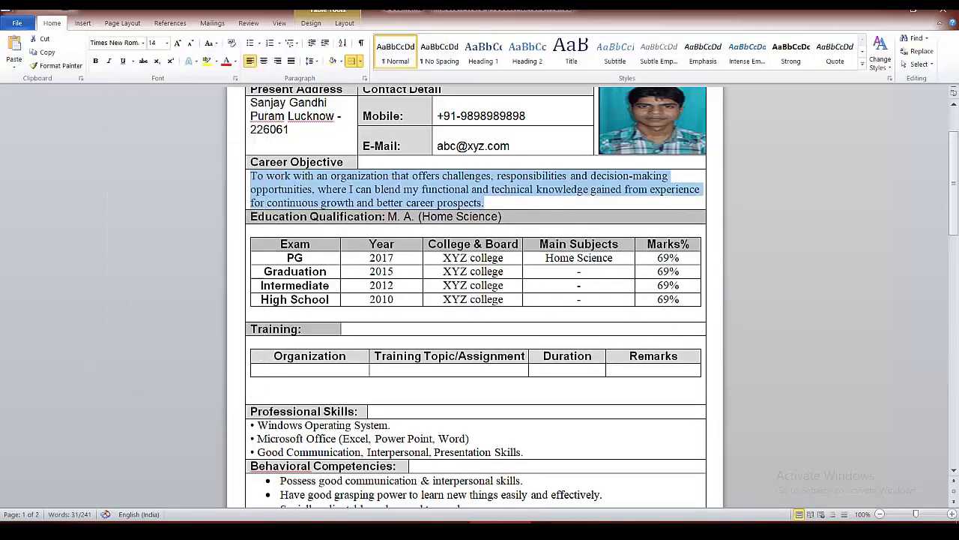
- Set the Mobile, E-Mail and address cells to Times New Roman
{"action": "left_click_drag", "start_coordinate": [510, 116], "coordinate": [510, 146]}
{"action": "left_click", "coordinate": [143, 42]}
{"action": "left_click", "coordinate": [146, 111]}
{"action": "left_click_drag", "start_coordinate": [251, 103], "coordinate": [339, 129]}
{"action": "left_click", "coordinate": [143, 43]}
{"action": "left_click", "coordinate": [146, 111]}
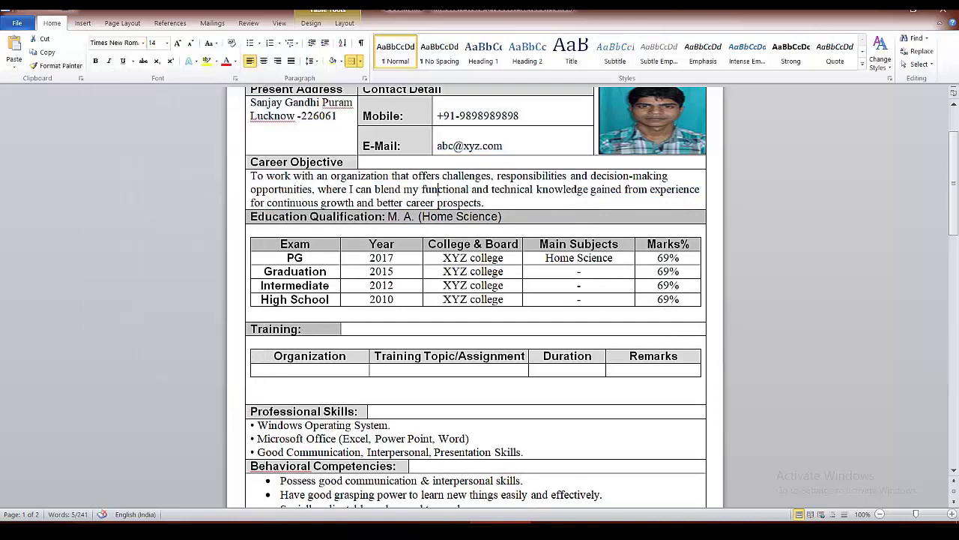
{"action": "scroll", "coordinate": [472, 300], "scroll_direction": "down", "scroll_amount": 4}
{"action": "scroll", "coordinate": [472, 299], "scroll_direction": "down", "scroll_amount": 2}
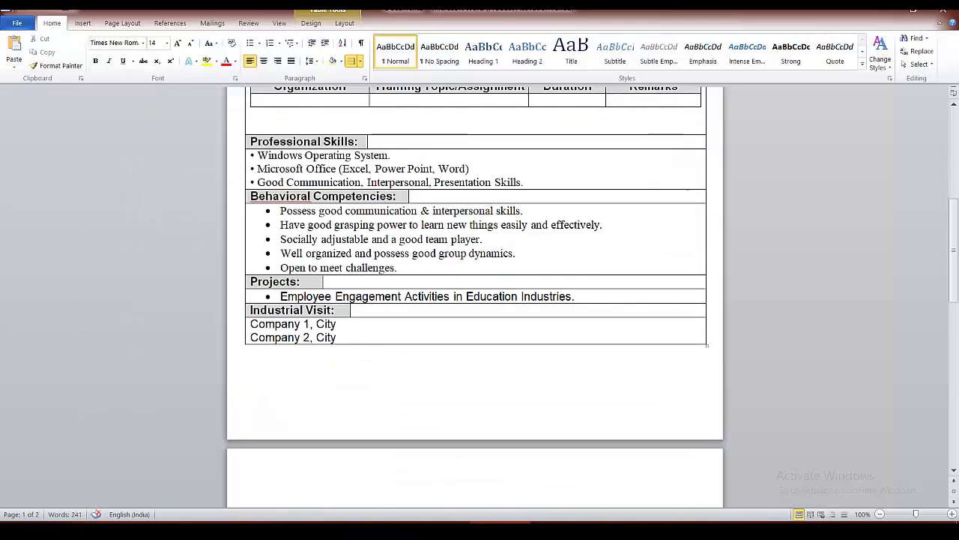
{"action": "left_click_drag", "start_coordinate": [280, 296], "coordinate": [453, 296]}
{"action": "scroll", "coordinate": [472, 299], "scroll_direction": "up", "scroll_amount": 8}
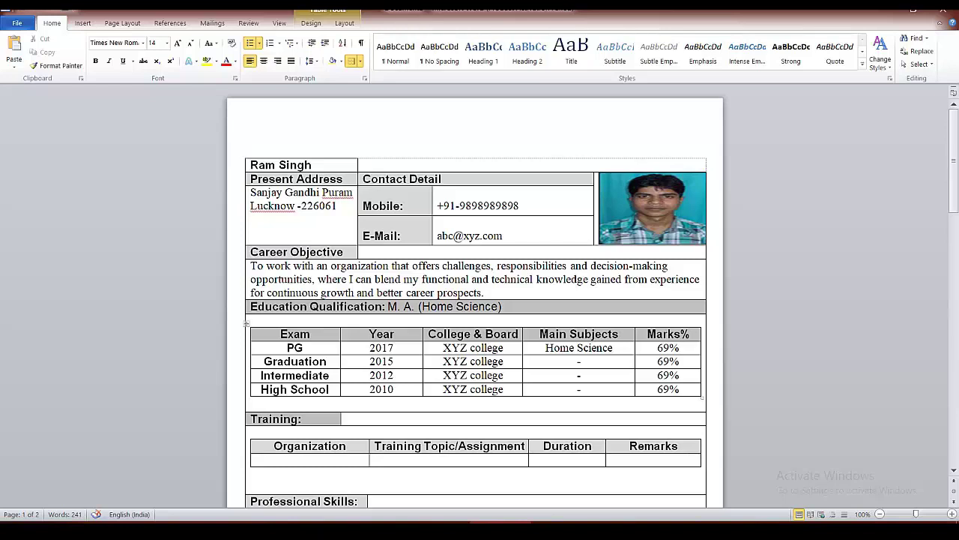
{"action": "left_click", "coordinate": [535, 265]}
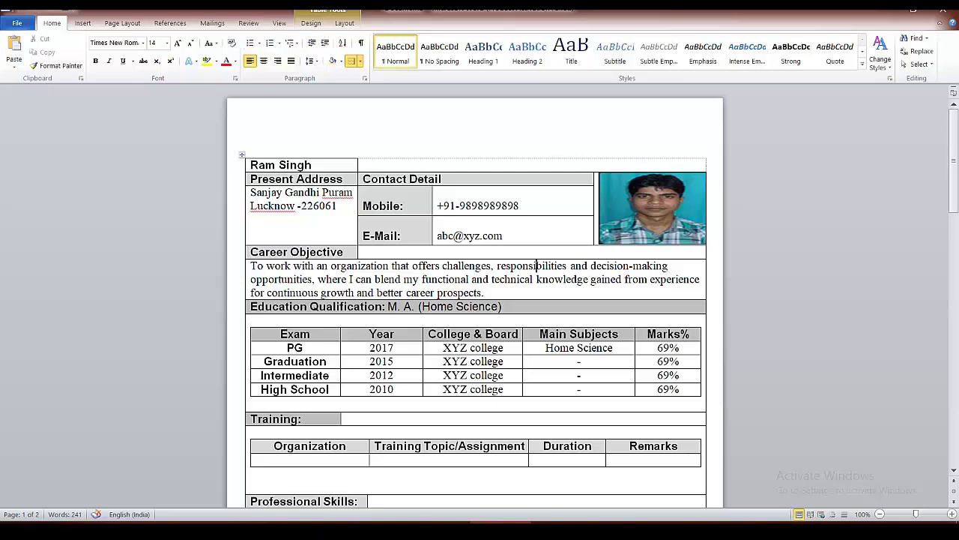
{"action": "left_click", "coordinate": [536, 265]}
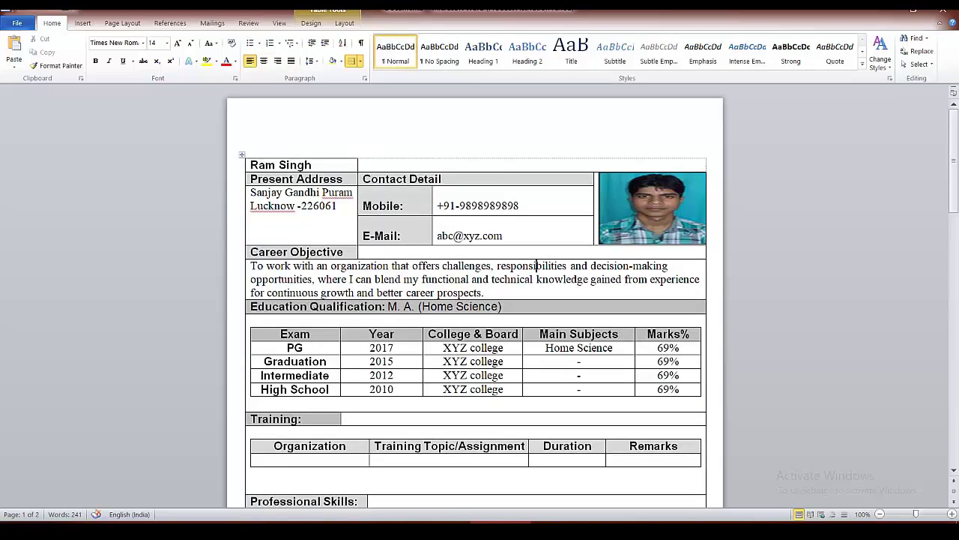